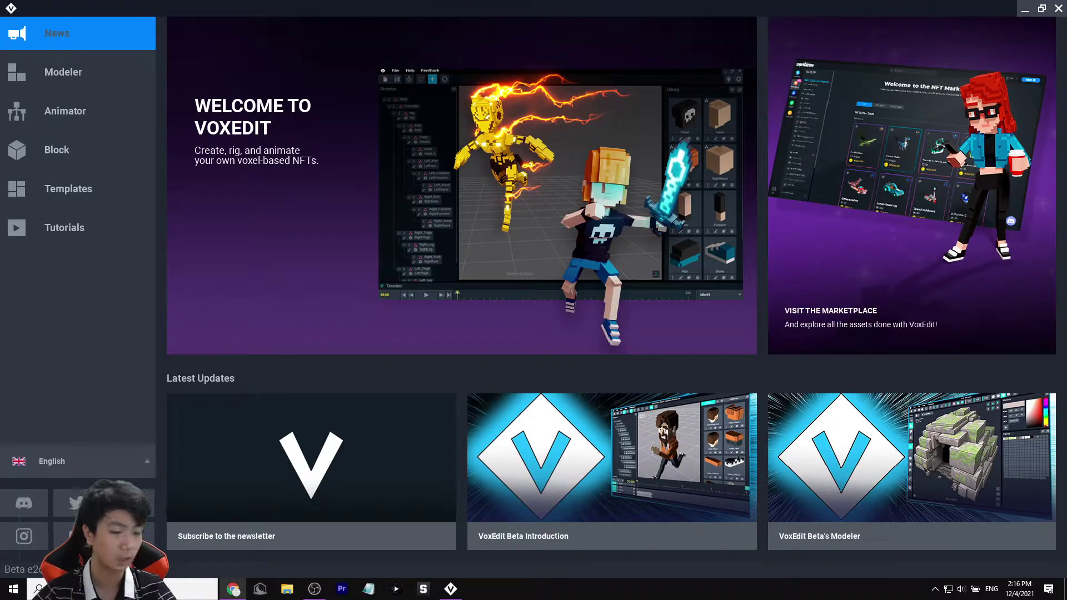
Switch to the browser and open the VoxEdit page in the Create section of The Sandbox website.
left_click_drag(0, 302, 583, 1)
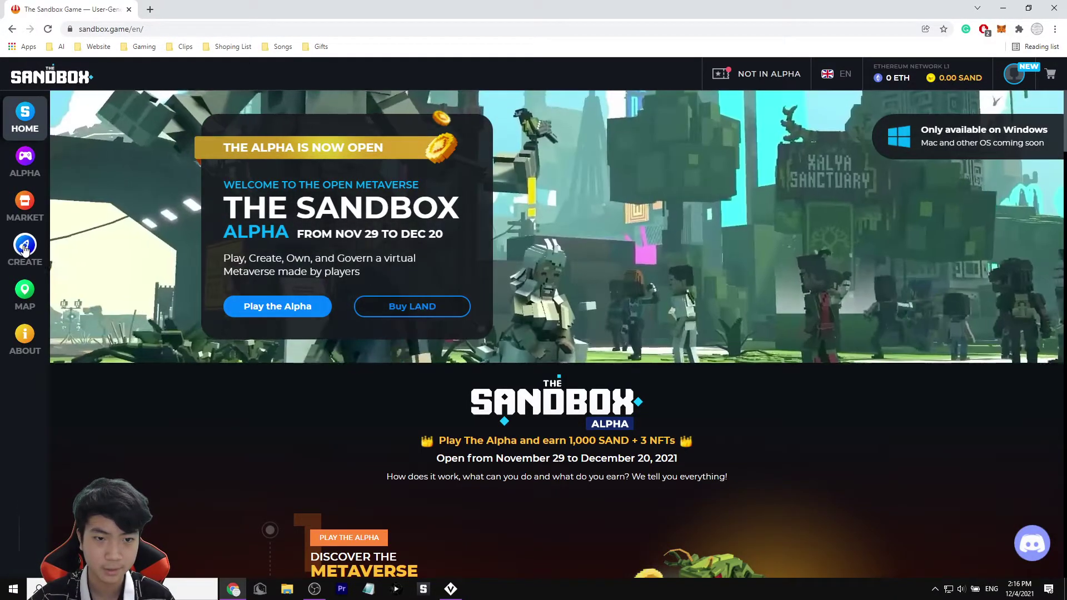
left_click(25, 249)
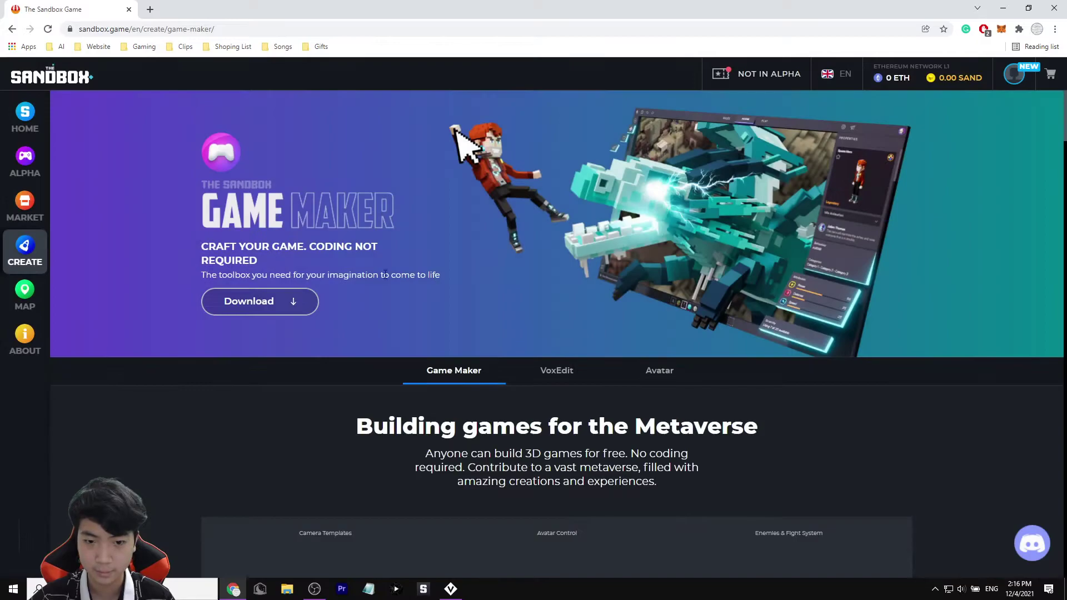
left_click(557, 371)
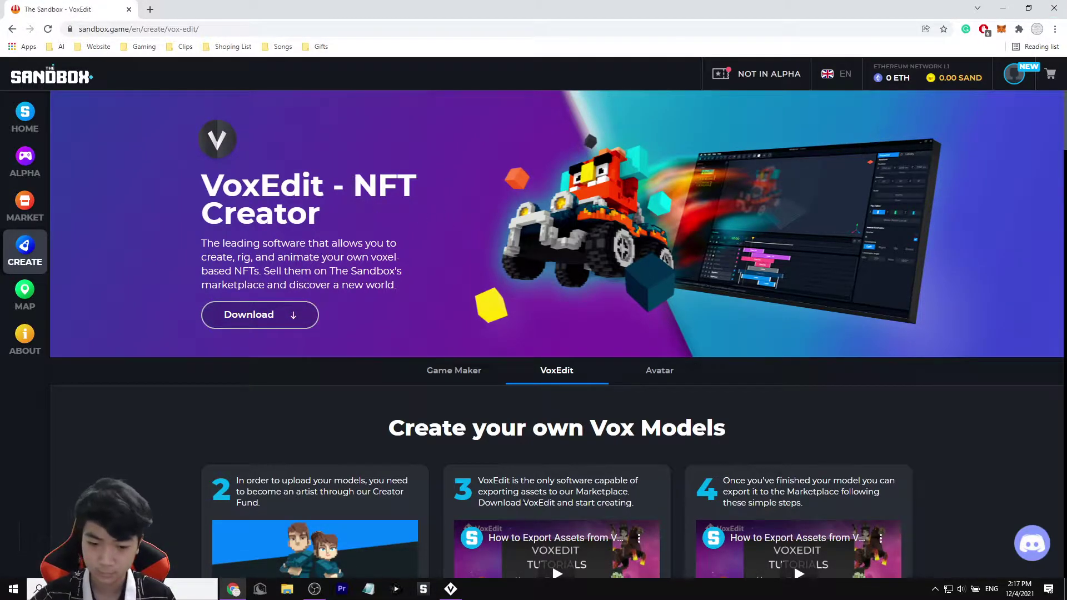
Switch to VoxEdit, browse the available templates and start a new asset from the full-body Avatar template.
left_click(451, 588)
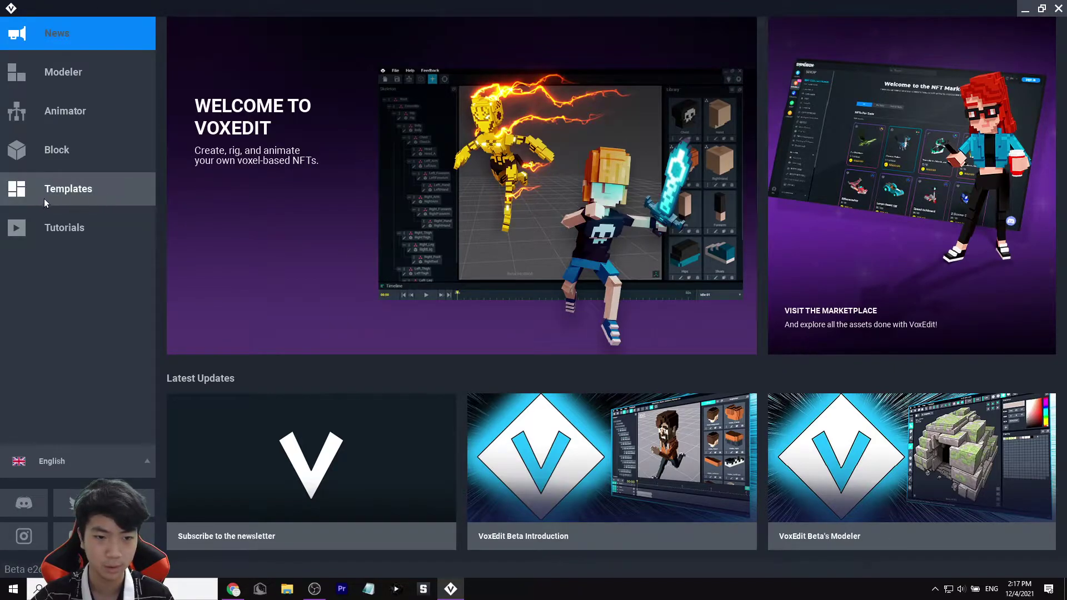
left_click(67, 198)
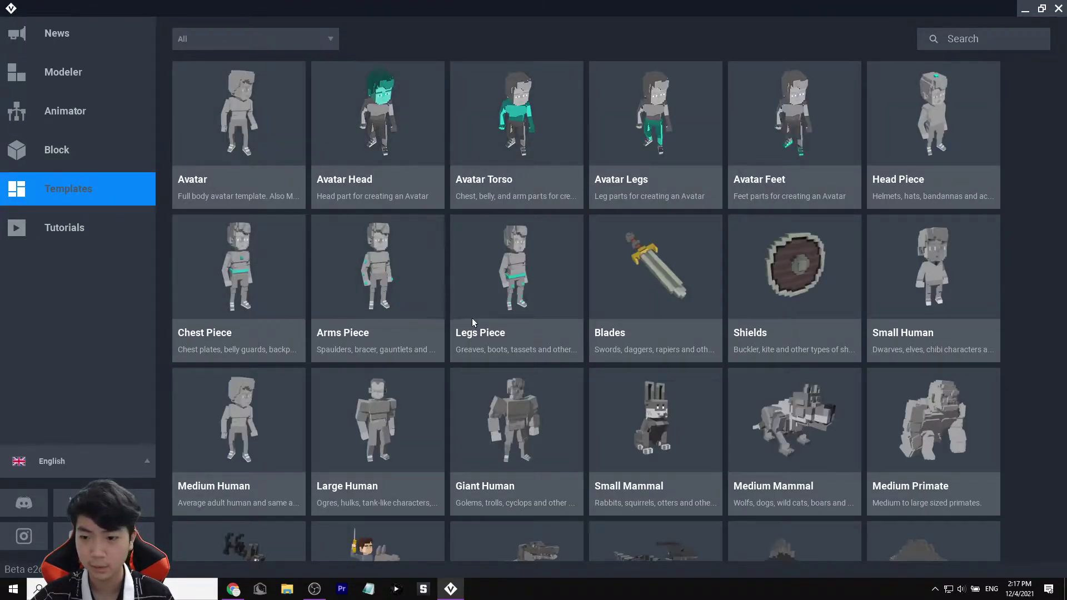
scroll(676, 253, "down", 6)
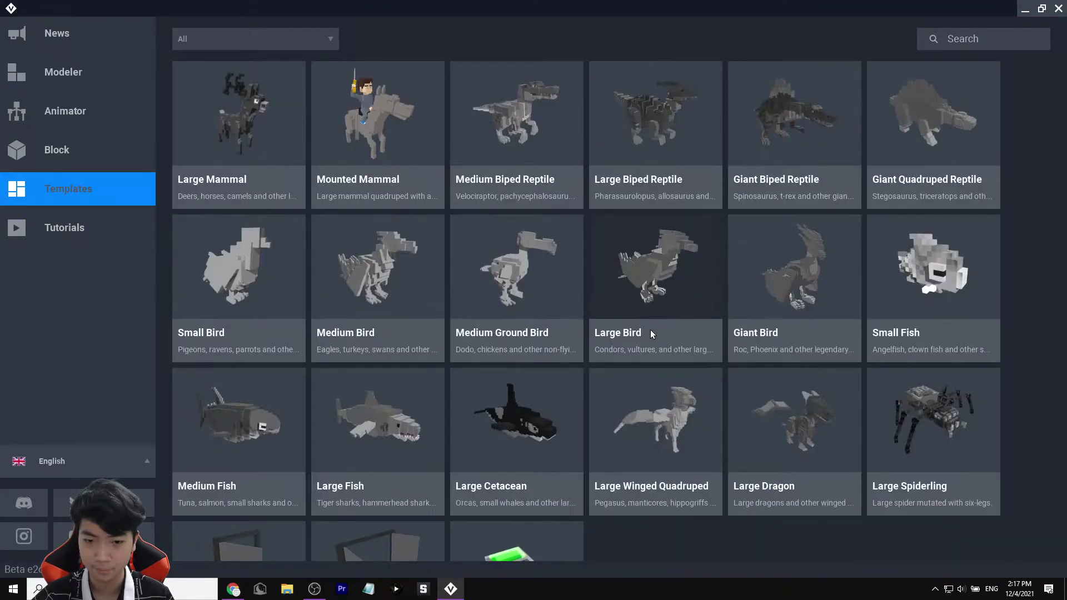
scroll(609, 333, "down", 2)
scroll(612, 332, "up", 8)
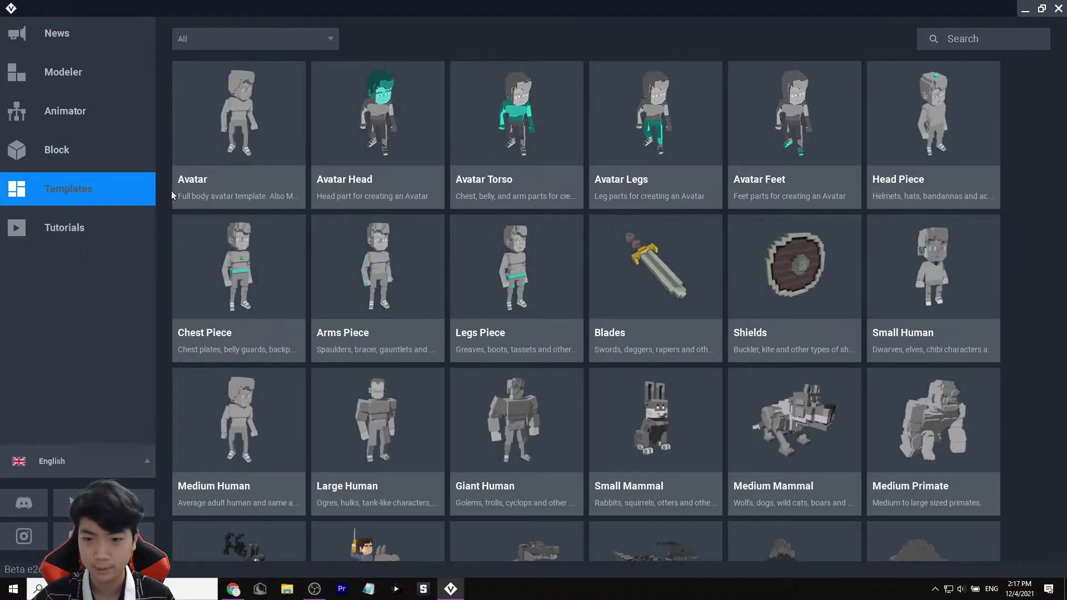
left_click(248, 111)
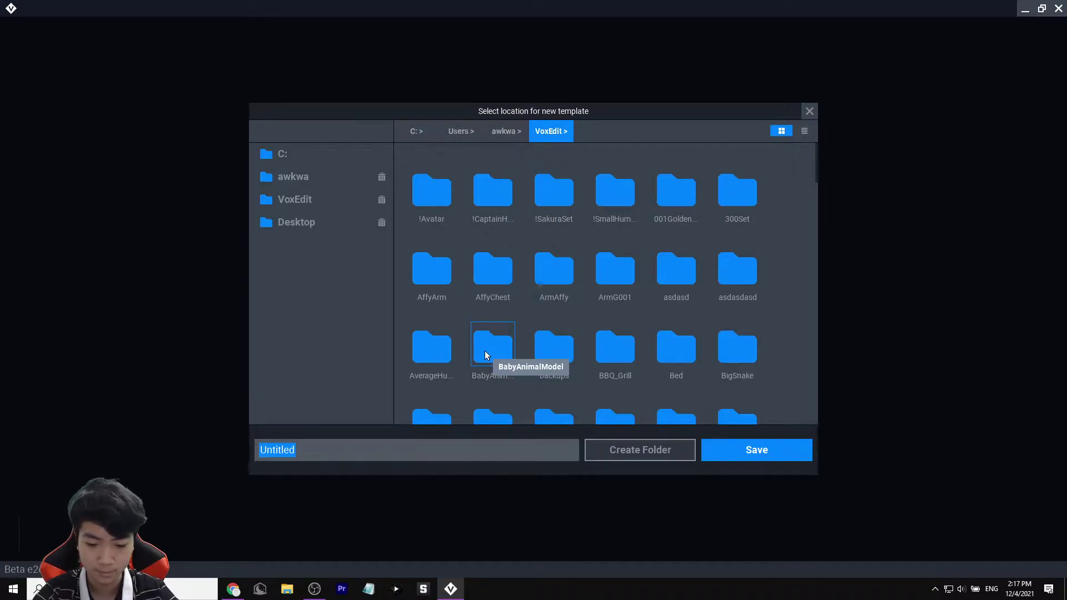
Name the new template HumanModel and save it in the VoxEdit folder.
type("dam")
key("BackSpace")
key("BackSpace")
key("BackSpace")
type("Hu")
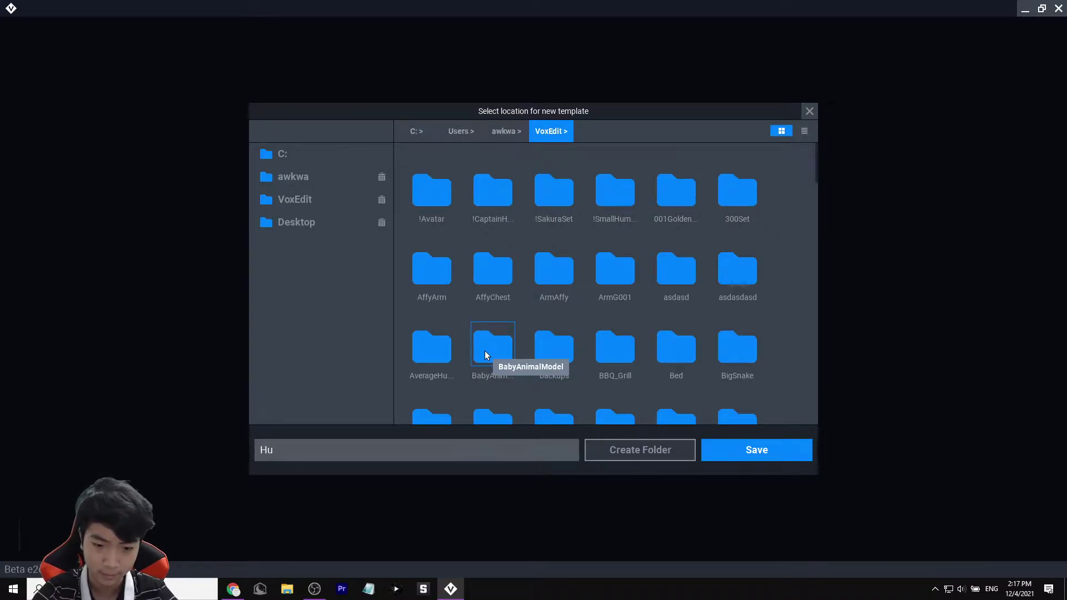
type("manModel")
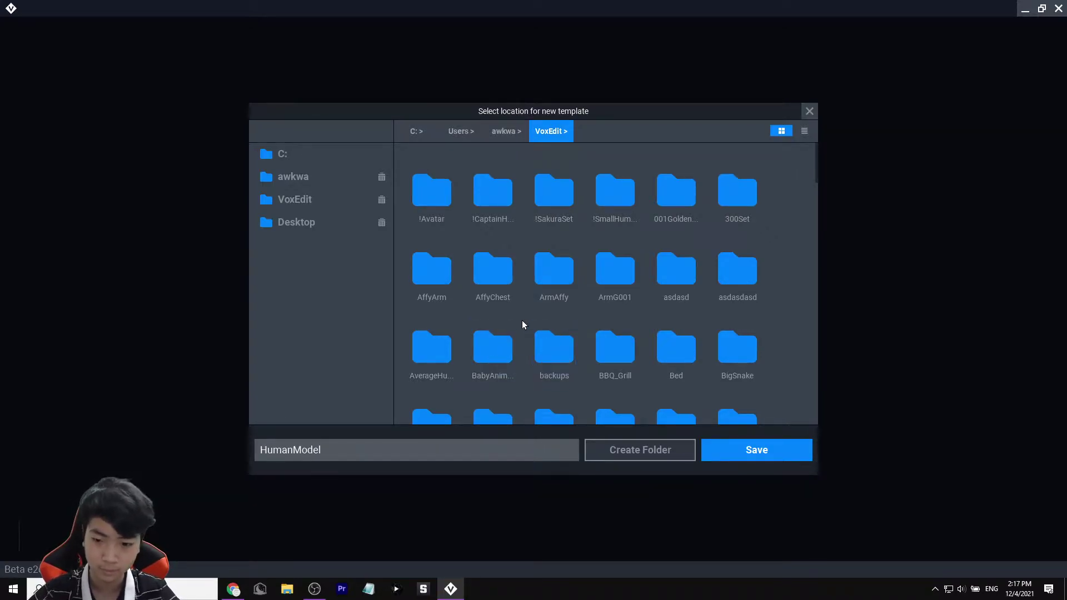
left_click(743, 442)
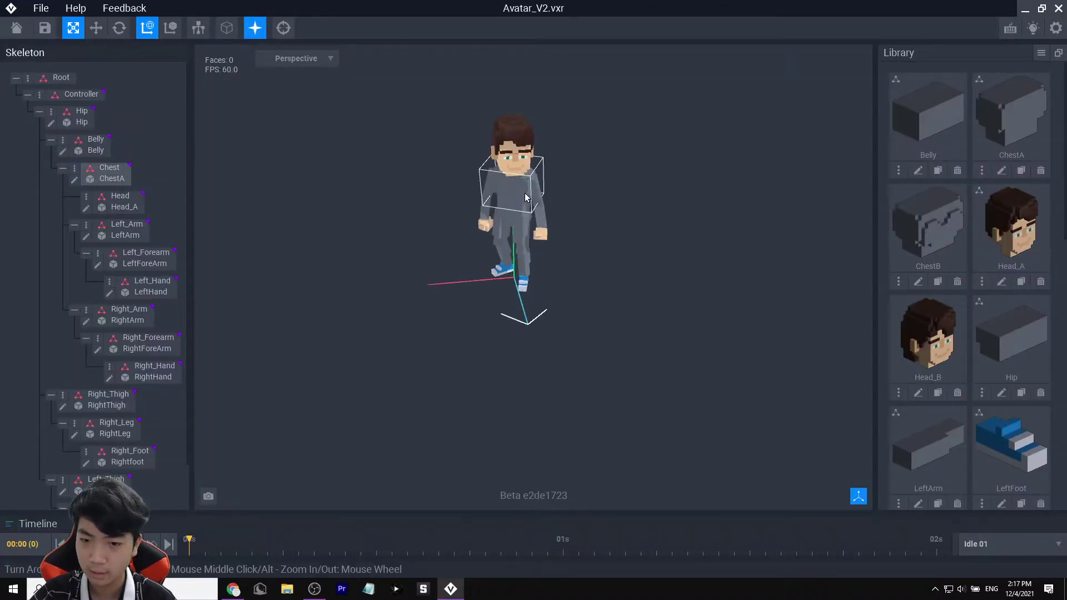
Preview the Crawling Idle 01 animation on the avatar from a low front view.
left_click(983, 540)
scroll(1015, 401, "down", 3)
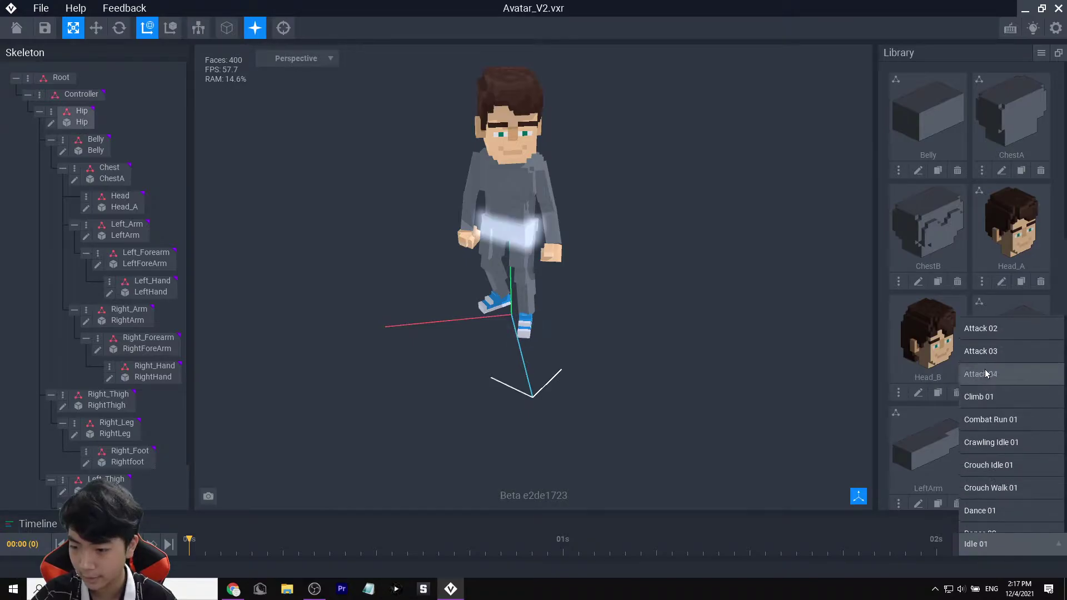
left_click(1002, 385)
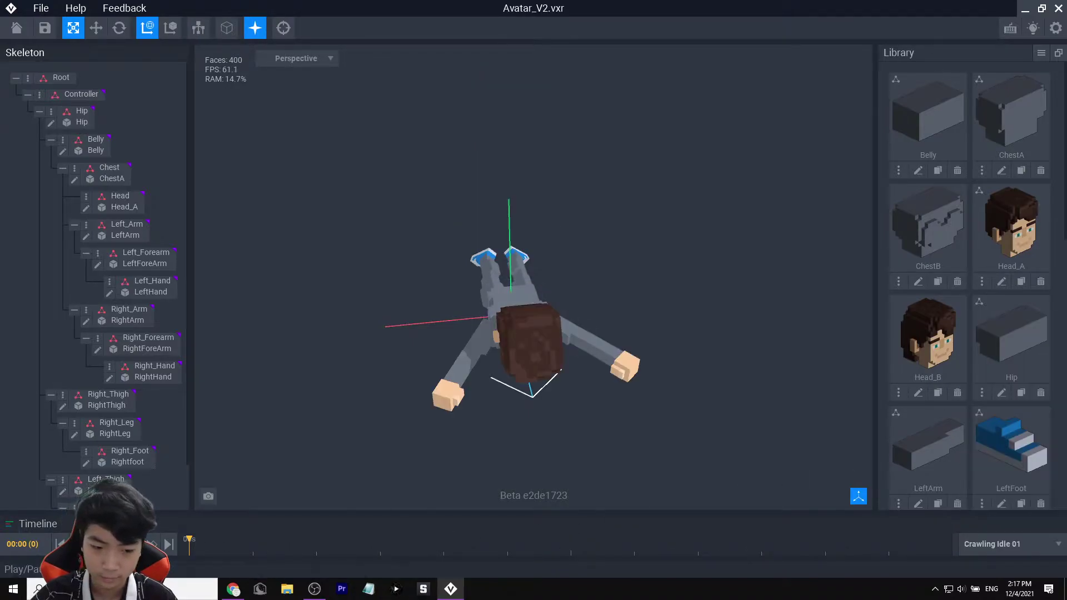
right_click_drag(512, 356, 516, 331)
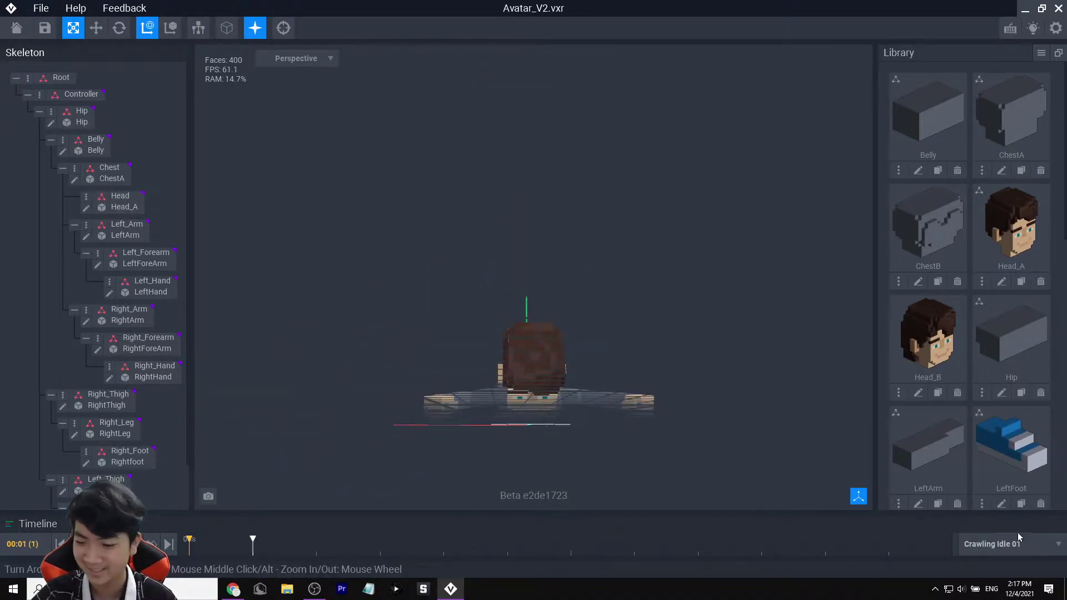
Load the Air Attack 01 animation and scrub through its frames on the timeline.
left_click(1019, 540)
scroll(993, 411, "up", 3)
left_click(996, 352)
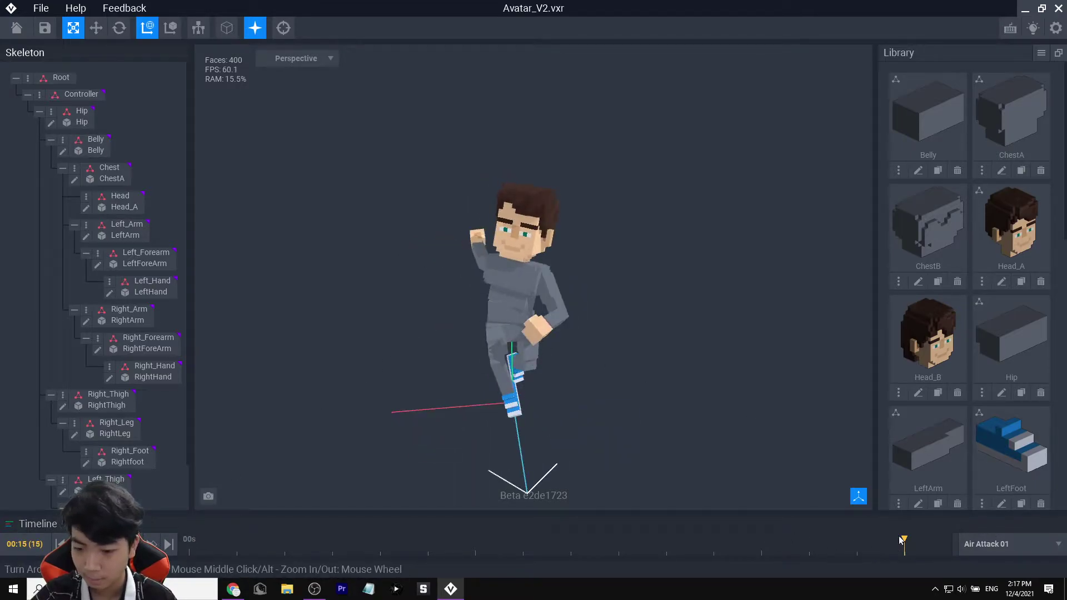
left_click_drag(723, 550, 517, 547)
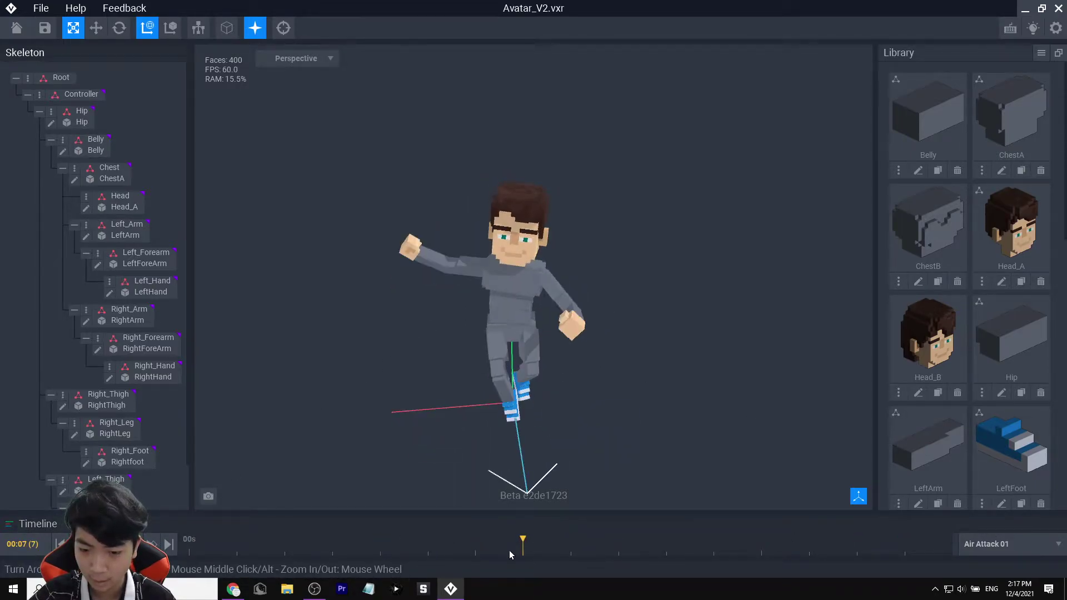
left_click(1017, 544)
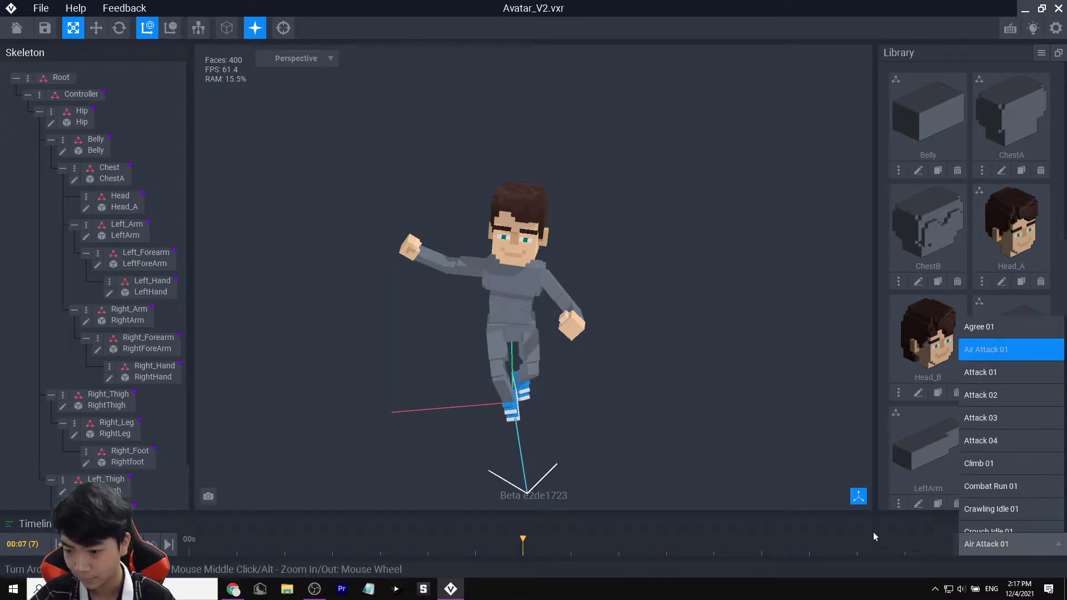
left_click(856, 542)
left_click(998, 543)
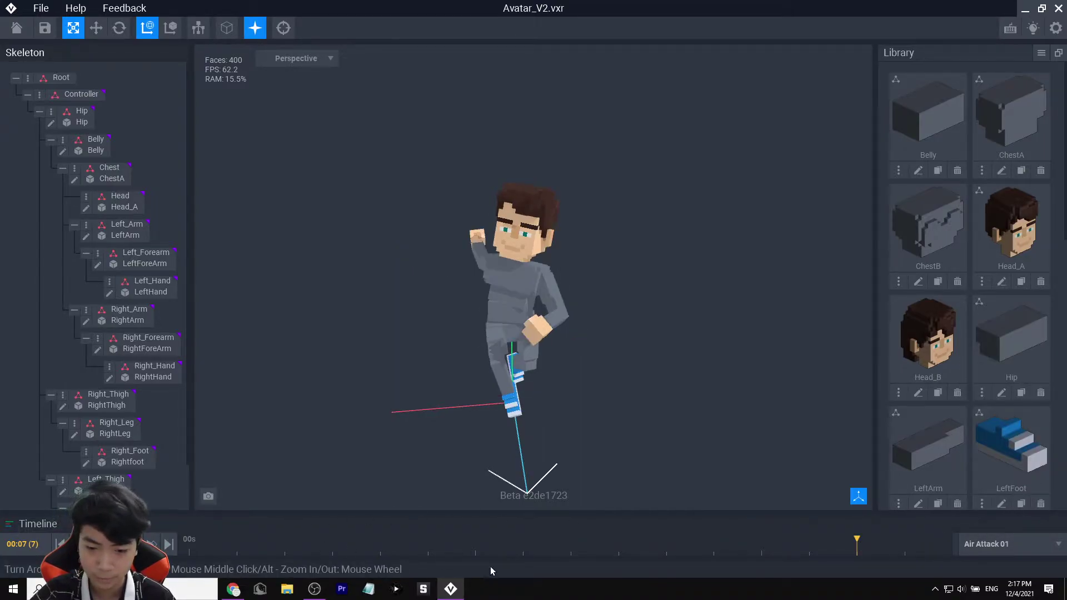
left_click_drag(478, 550, 380, 547)
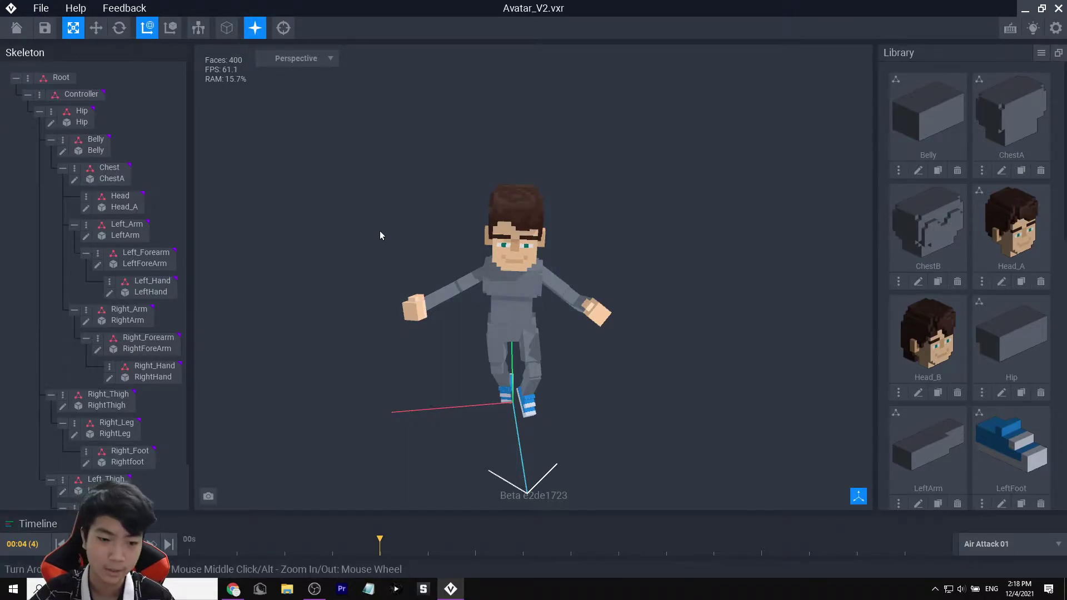
right_click_drag(517, 294, 488, 304)
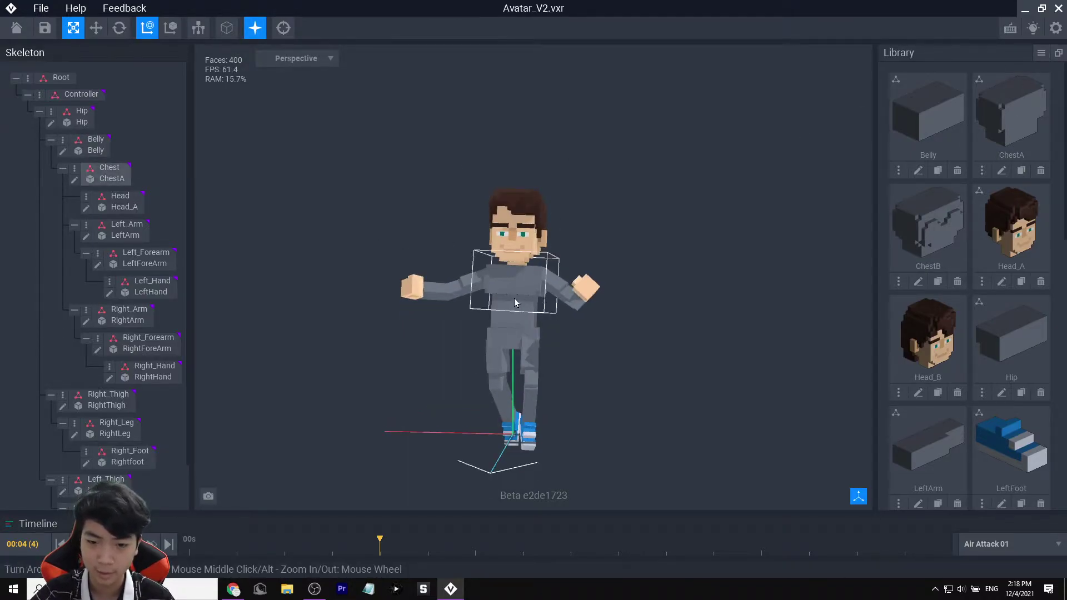
left_click(97, 34)
left_click(547, 284)
left_click(561, 270)
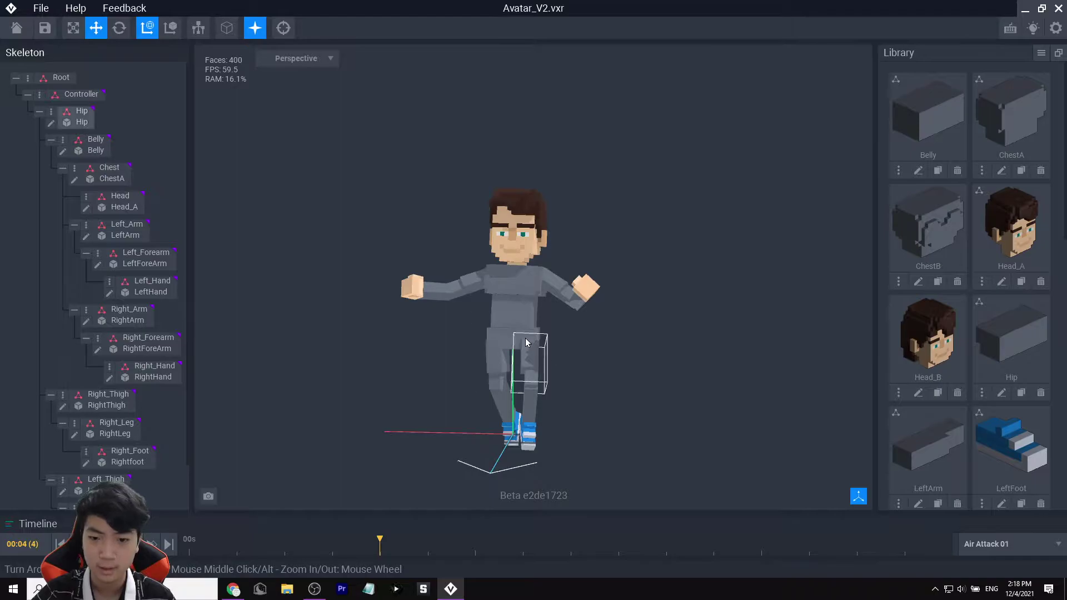
right_click_drag(527, 342, 560, 364)
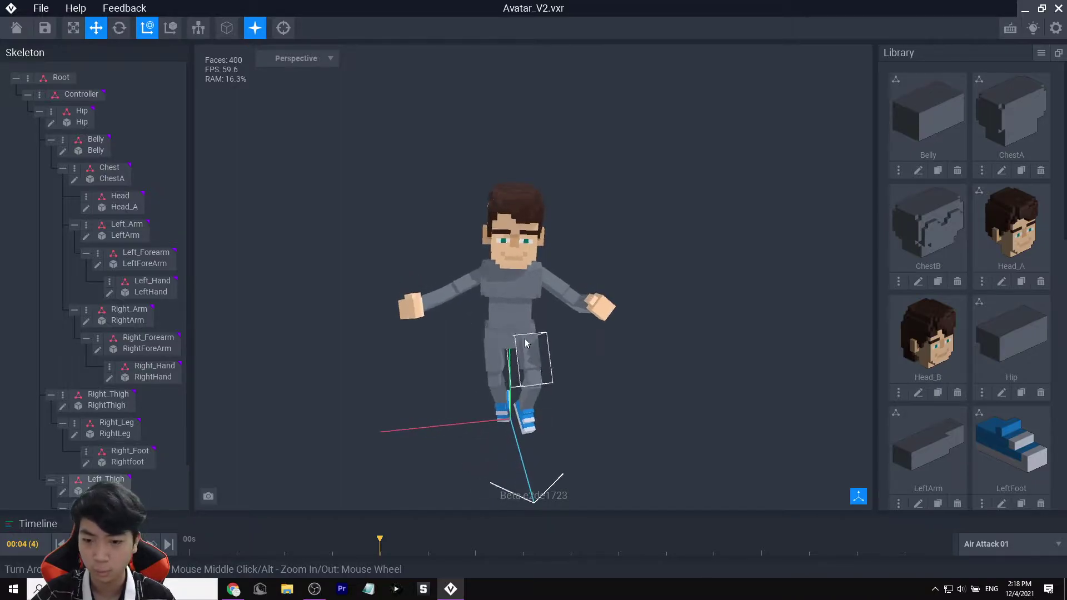
left_click(983, 544)
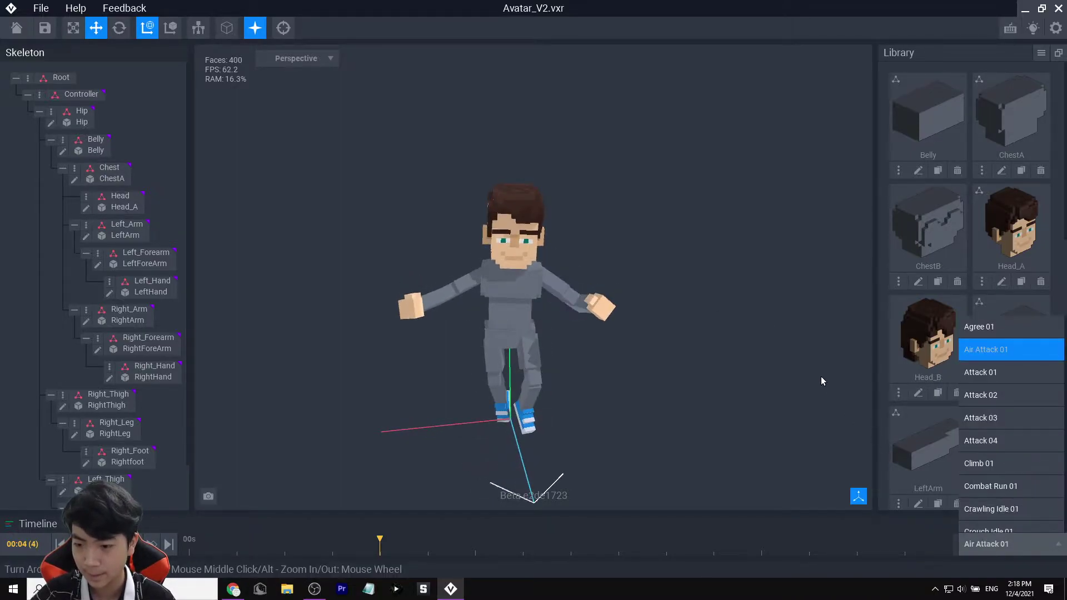
Open the Head_A model for editing and set the box tool's colour to pure red, #FF0000.
left_click(1001, 282)
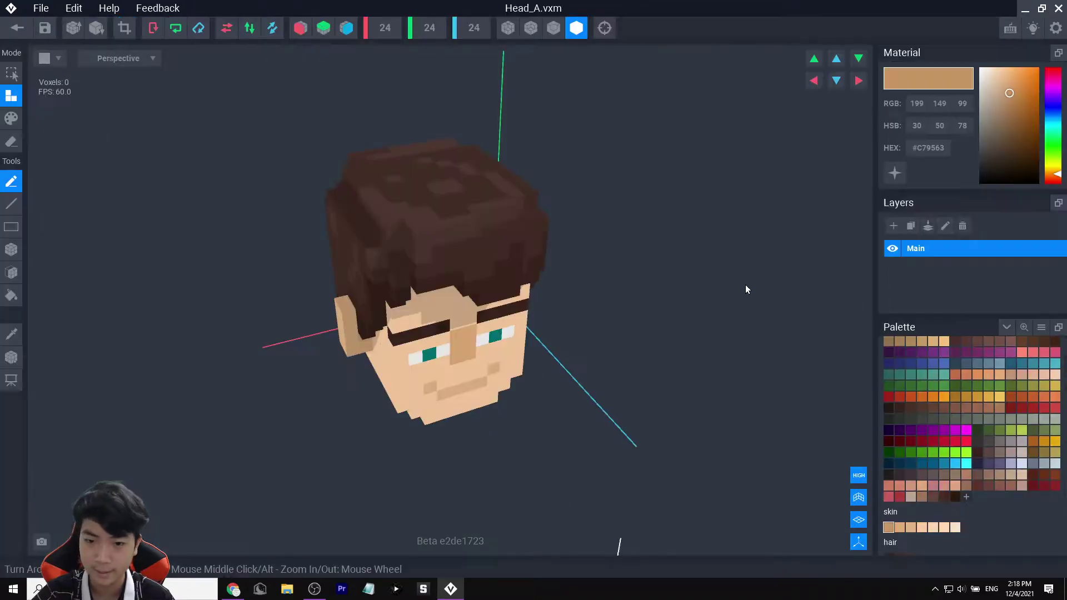
key("b")
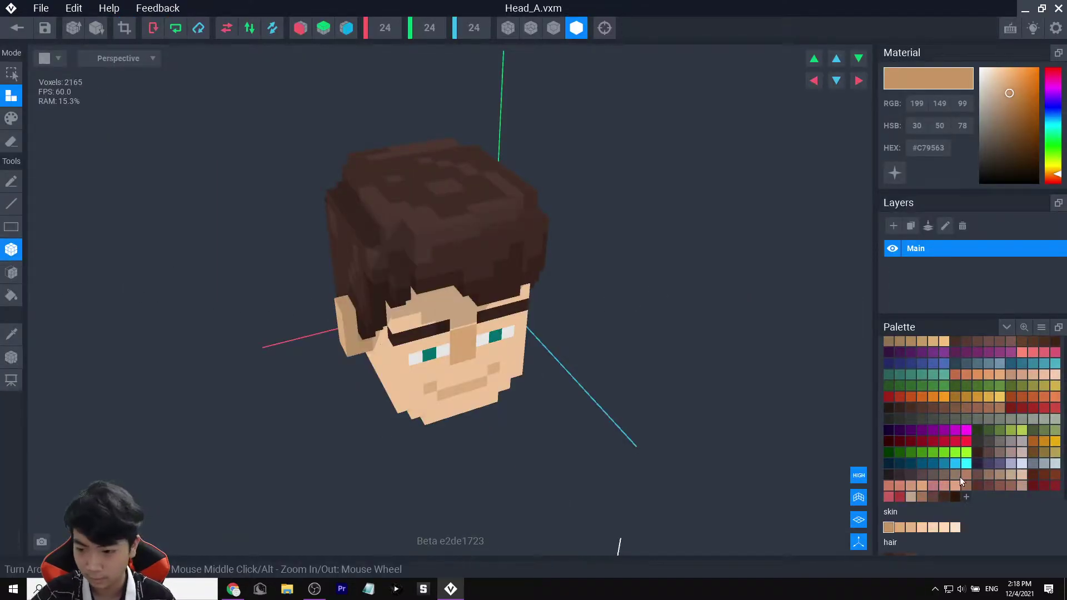
left_click(1057, 179)
left_click(1038, 69)
Build a red voxel beam projecting forward from each of the head's two eyes.
mouse_move(483, 394)
right_mouse_down()
mouse_move(429, 368)
mouse_move(462, 368)
mouse_move(506, 387)
mouse_move(502, 396)
right_mouse_up()
left_click(431, 364)
left_click(435, 368)
left_click(436, 370)
left_click(502, 357)
left_click(509, 364)
left_click(511, 364)
left_click(517, 368)
left_click(520, 370)
left_click(523, 374)
left_click(525, 377)
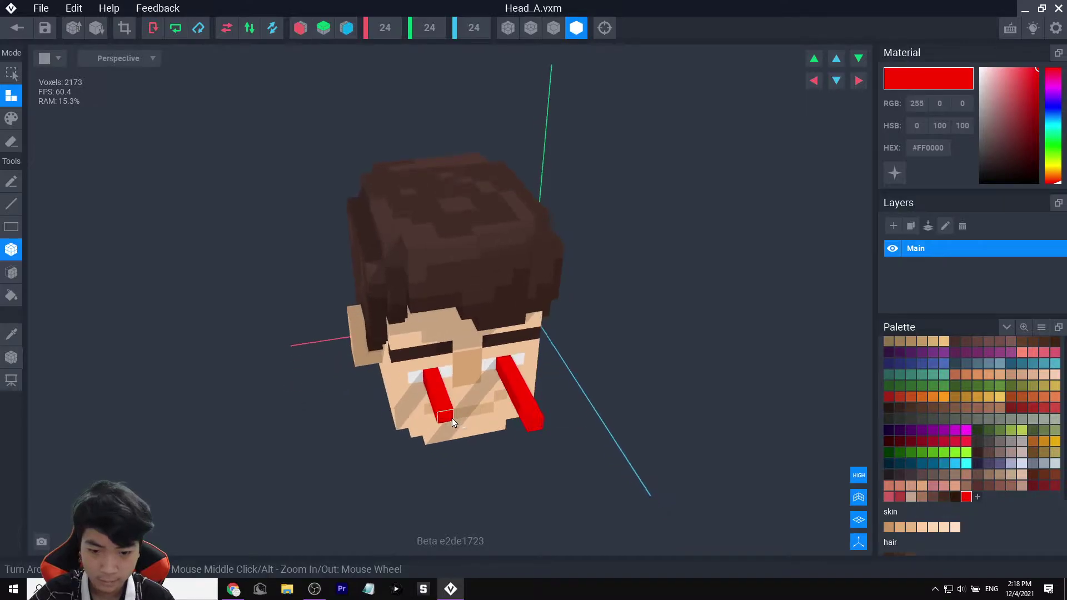
left_click(451, 418)
Erase the red voxels nearest both eyes so the beams float in front of the face.
left_click(11, 141)
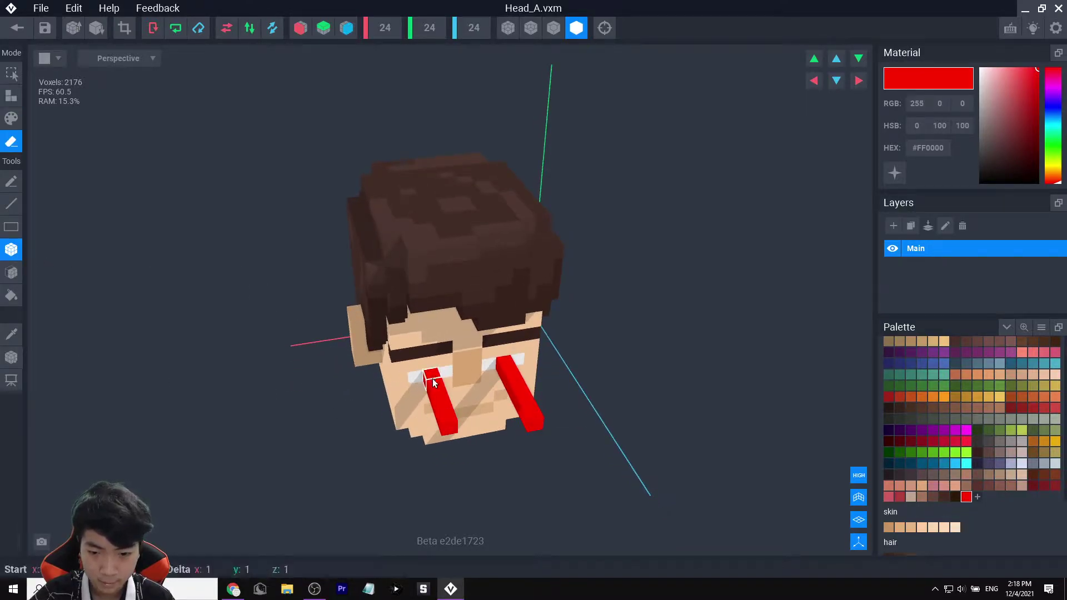
left_click(434, 383)
left_click(509, 365)
left_click(500, 379)
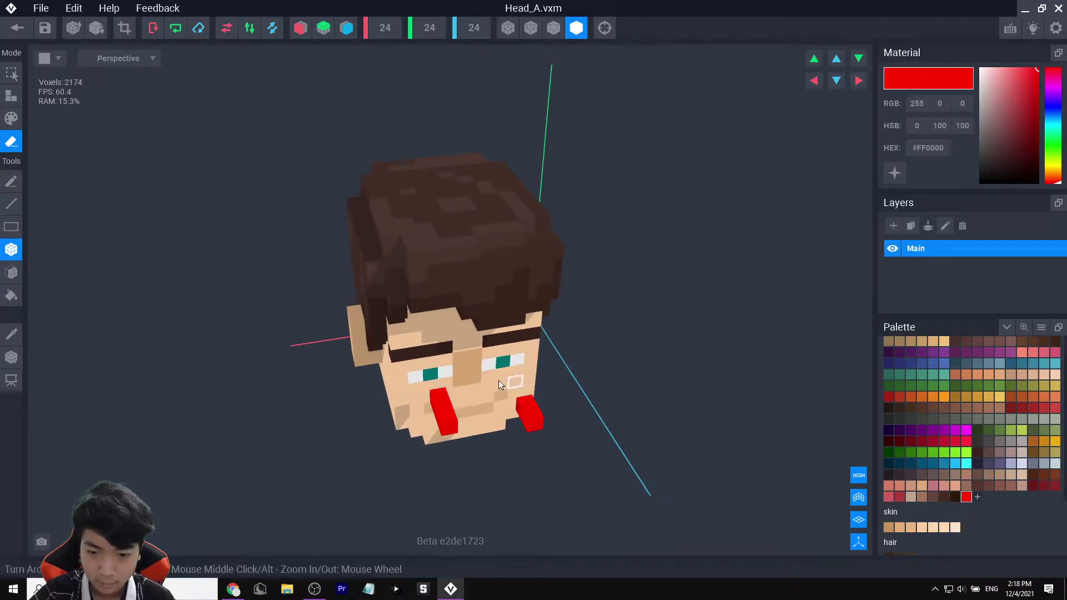
Save the changes to Head_A and return to the avatar skeleton.
left_click(17, 28)
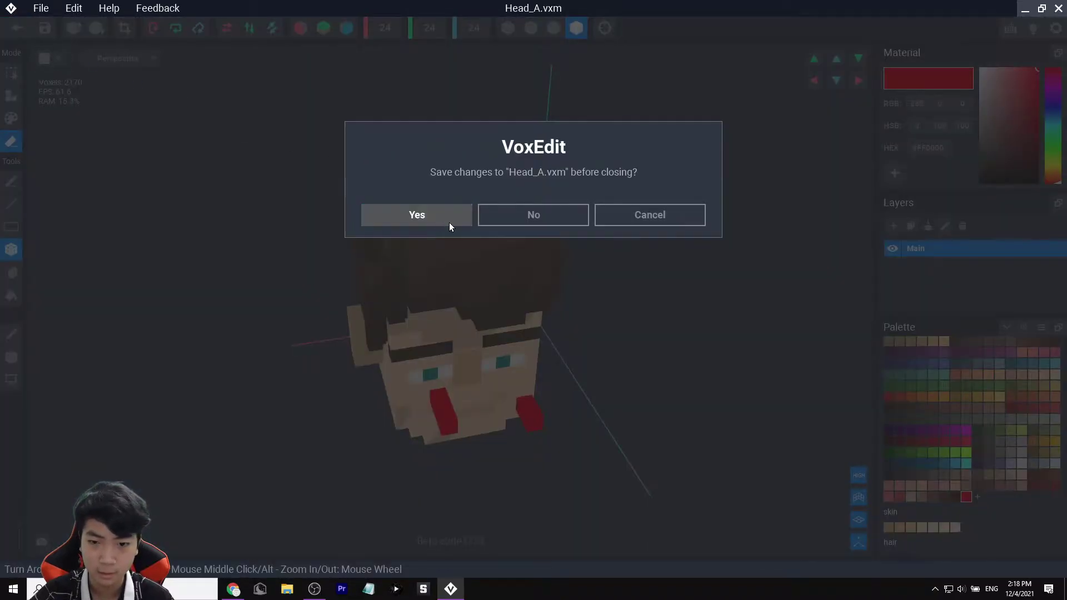
left_click(448, 219)
mouse_move(520, 179)
right_mouse_down()
mouse_move(504, 185)
mouse_move(528, 172)
right_mouse_up()
scroll(544, 172, "up", 4)
Switch the avatar to the Attack 02 animation and play it.
left_click(1000, 544)
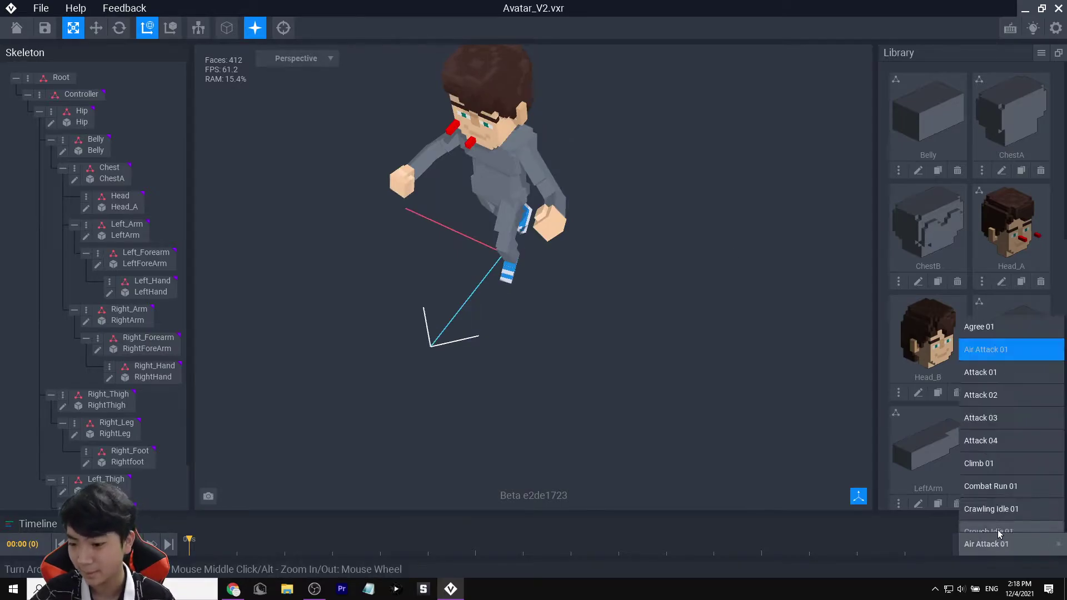
left_click(1002, 401)
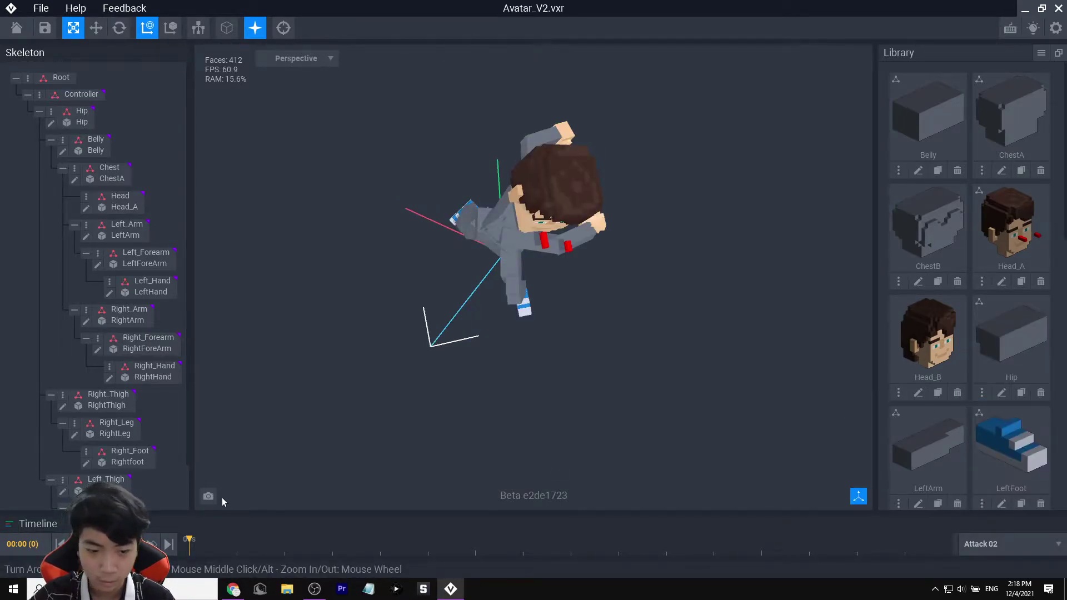
left_click(115, 544)
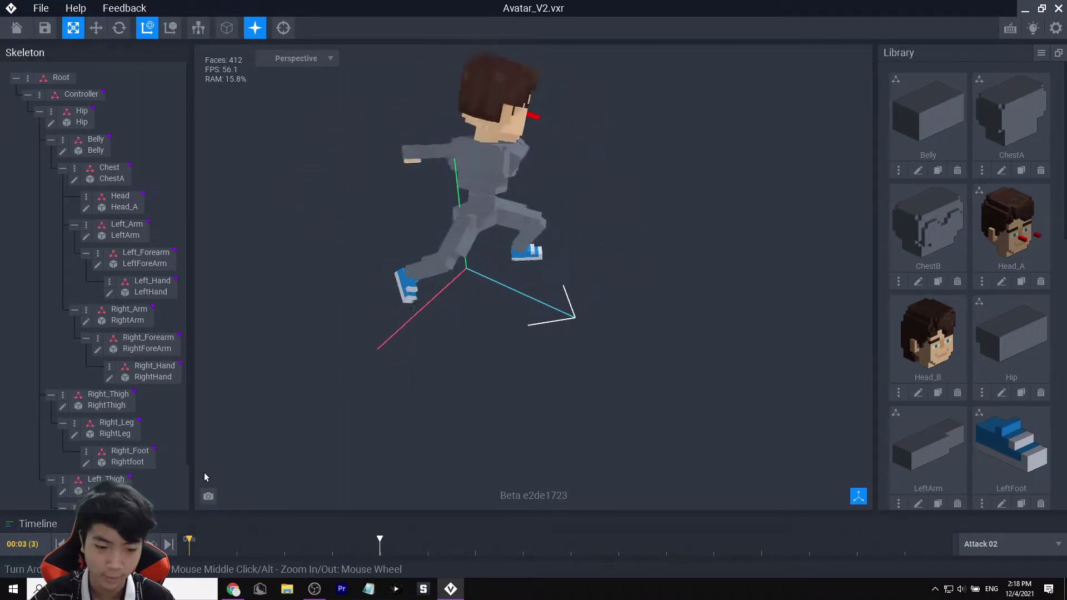
Look over the available export formats for the avatar, including the marketplace export.
left_click(41, 8)
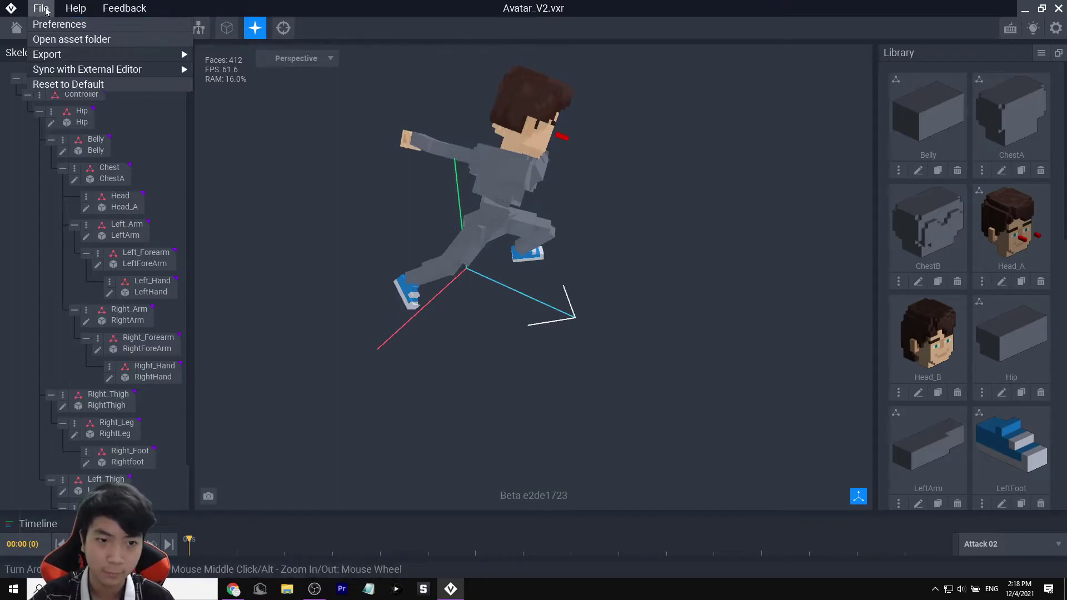
mouse_move(61, 55)
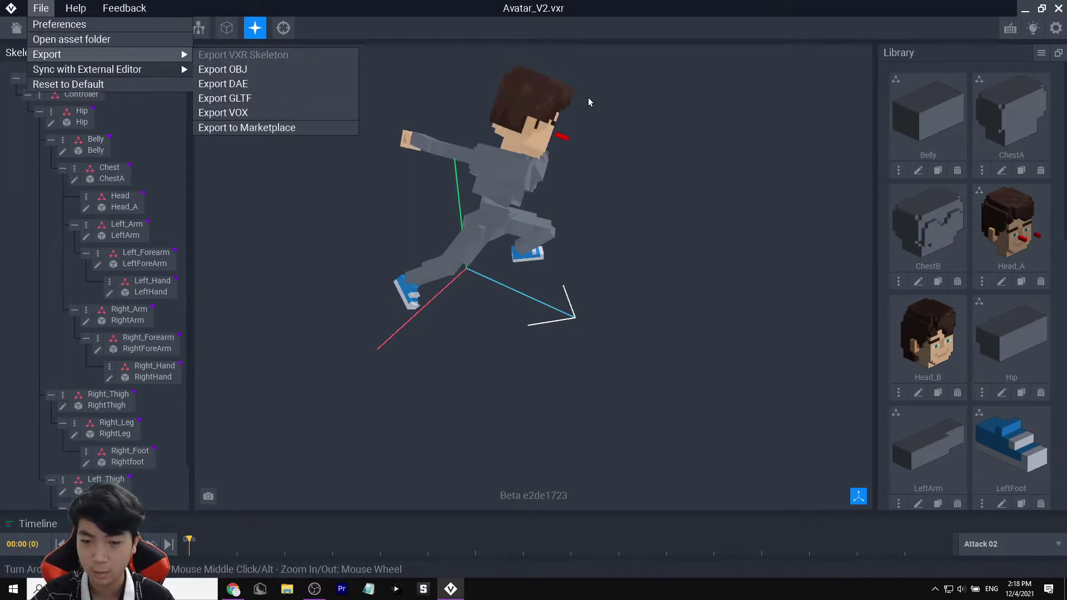
right_click_drag(592, 200, 520, 173)
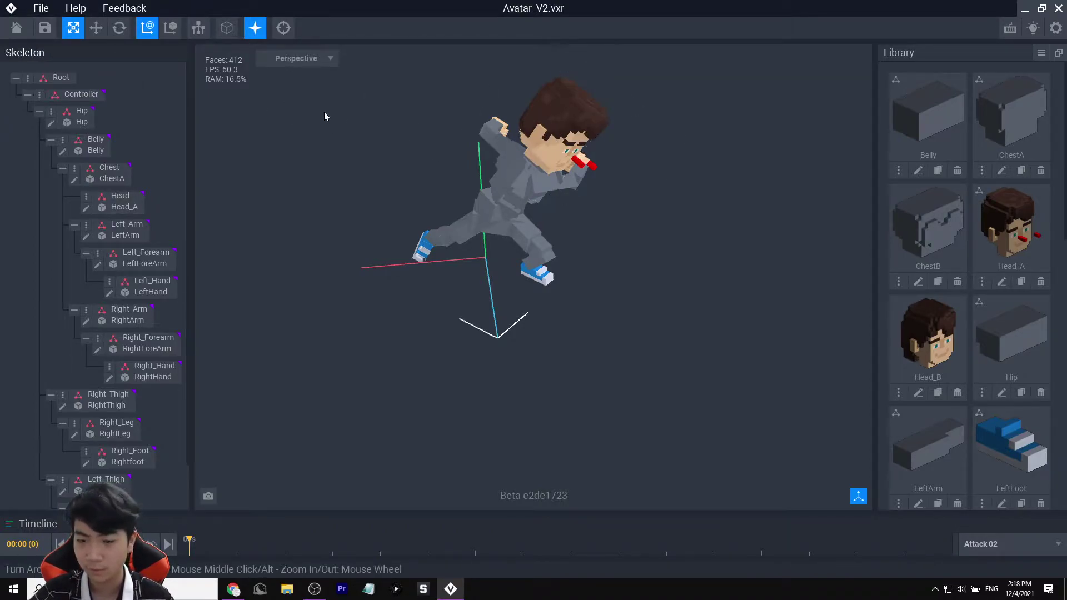
Erase both remaining red beams from the Head_A model, save it and return to the avatar skeleton.
left_click(1002, 281)
key("e")
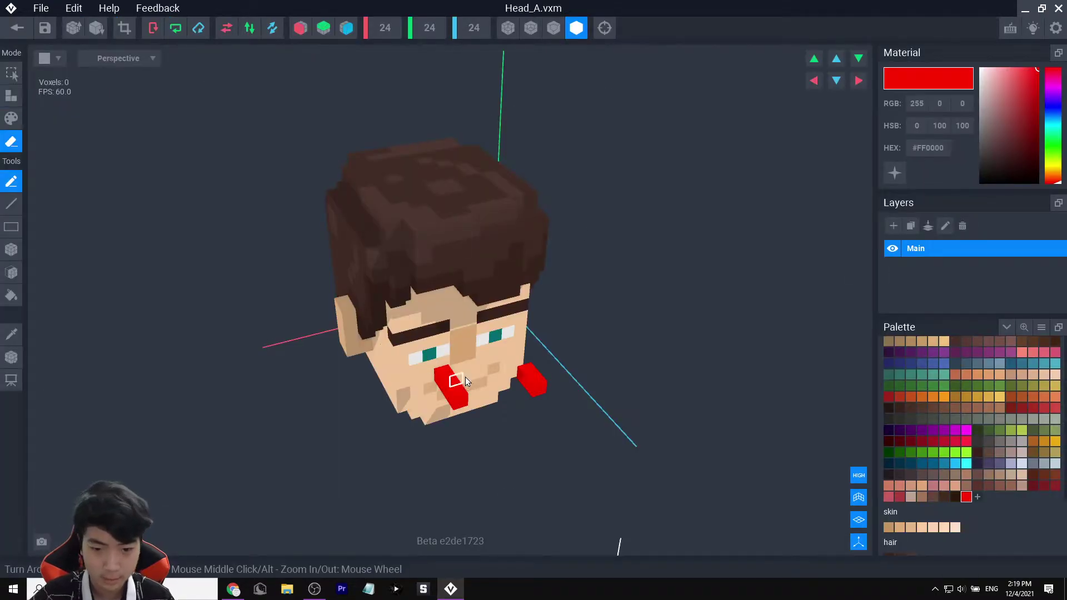
left_click_drag(442, 374, 464, 396)
left_click_drag(525, 371, 538, 385)
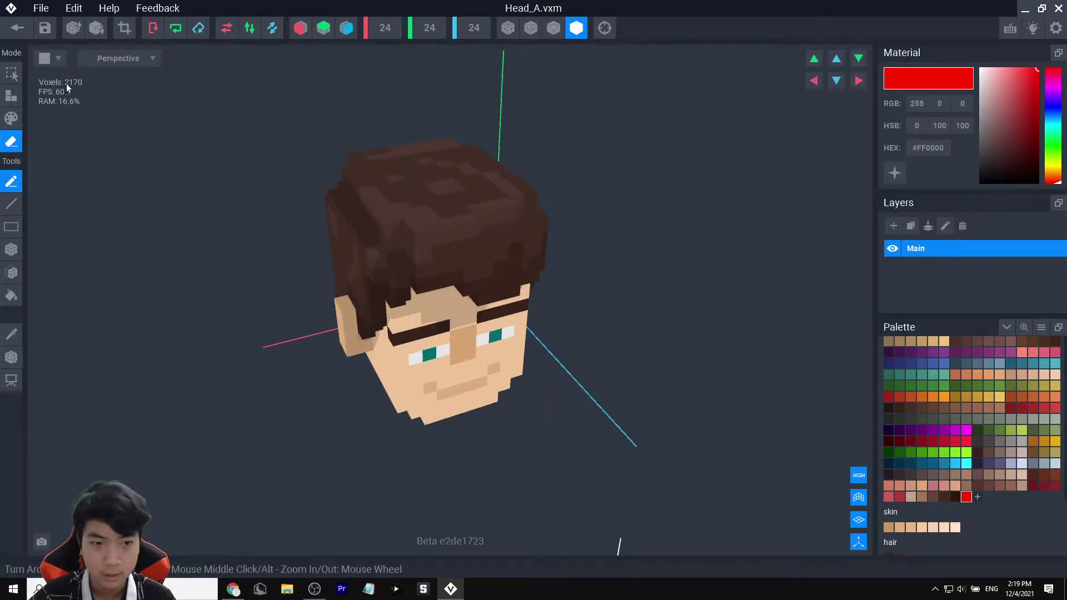
left_click(17, 29)
left_click(418, 216)
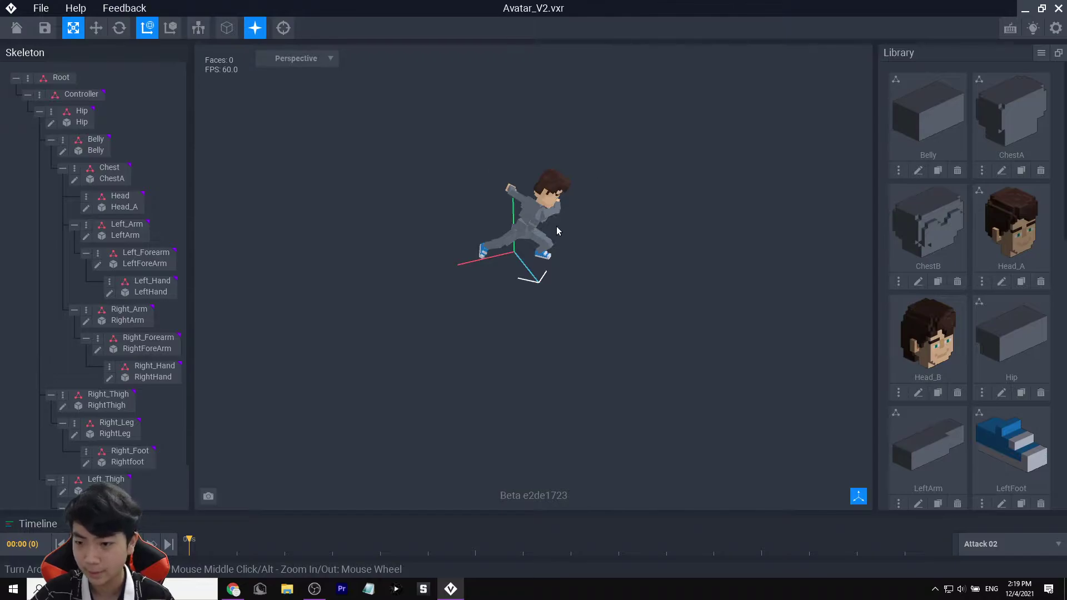
Switch the avatar's animation to Agree 01.
scroll(557, 227, "up", 3)
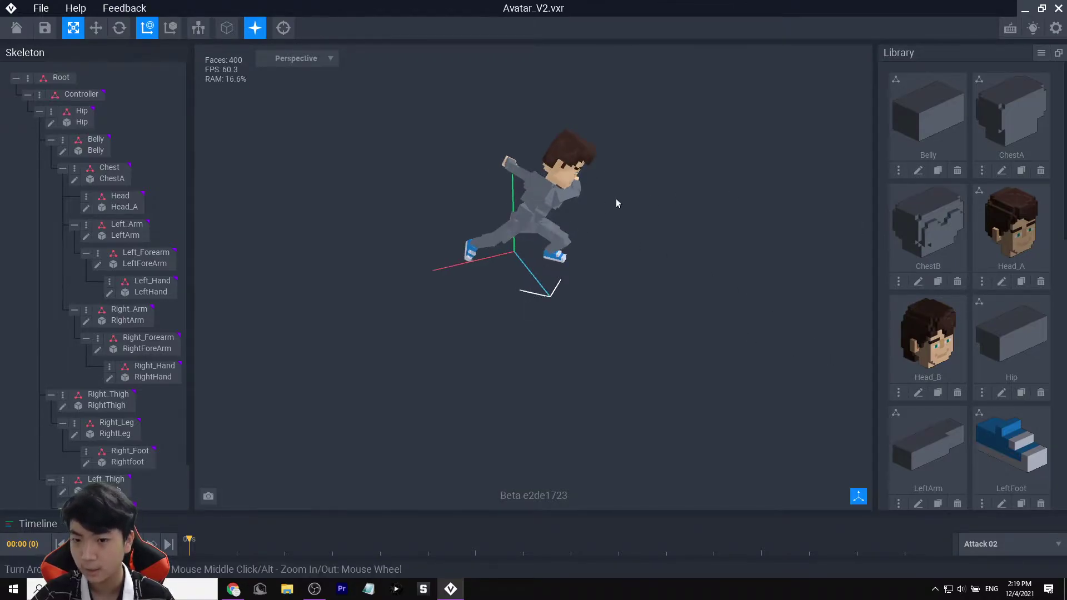
left_click(1008, 544)
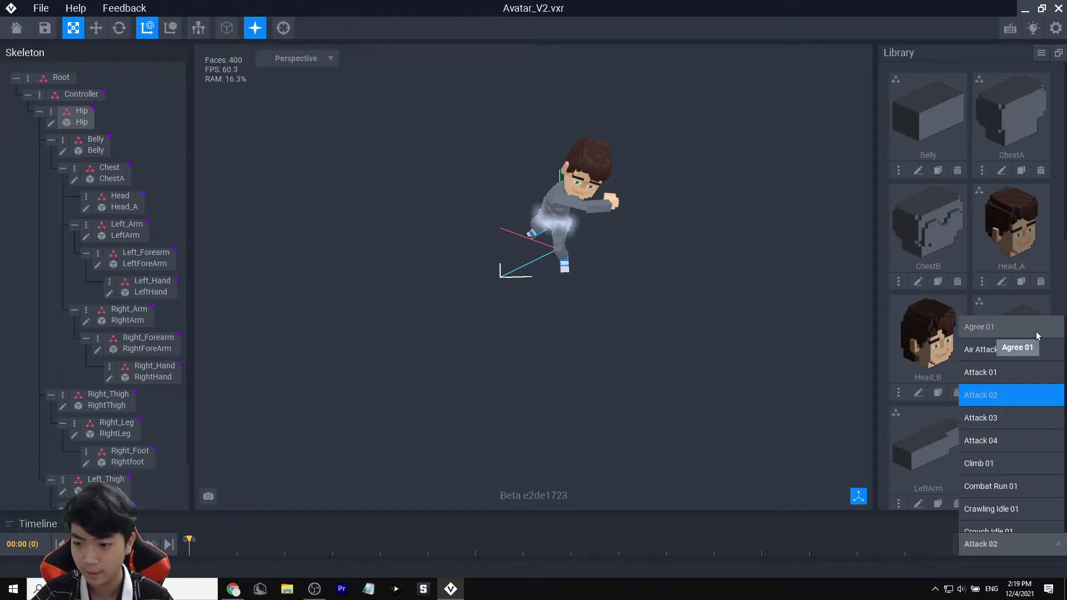
left_click(1008, 326)
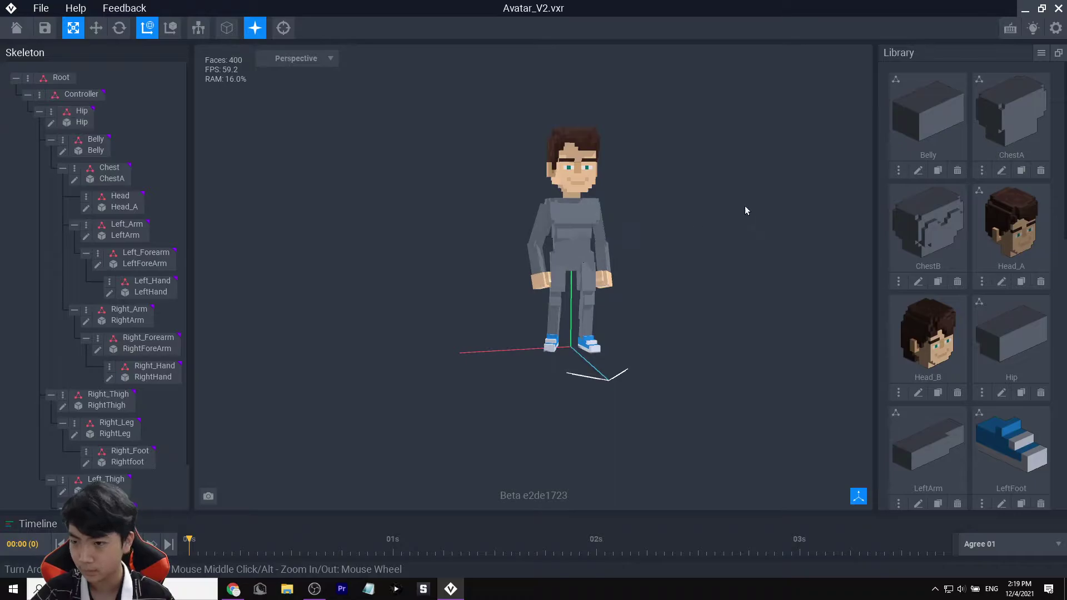
Start exporting the Belly model as VOX and create a folder named ModelVideo inside the VoxEdit folder.
scroll(969, 141, "down", 10)
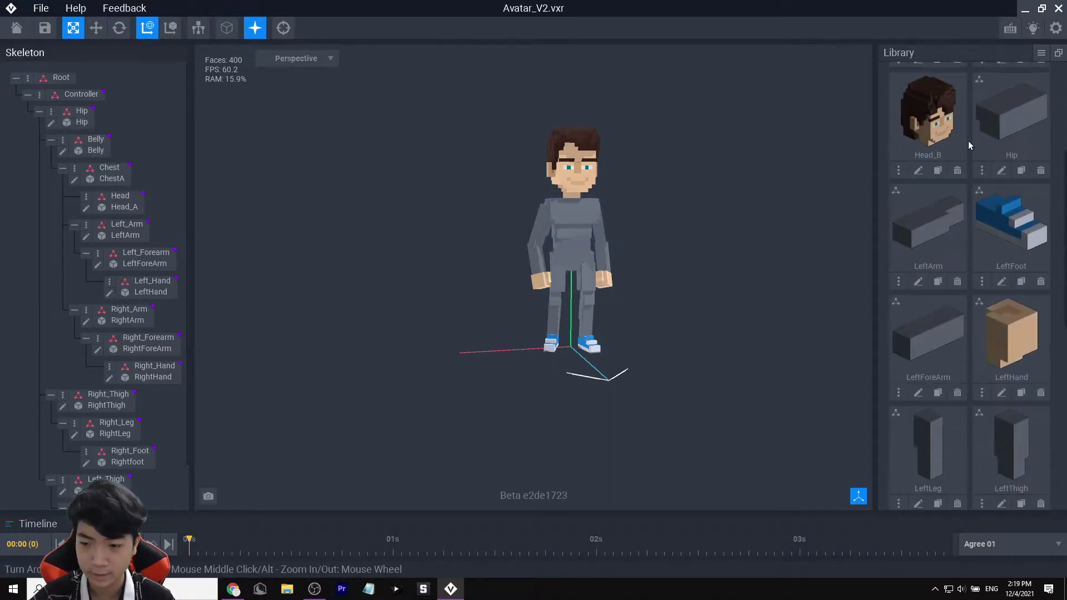
scroll(943, 262, "up", 10)
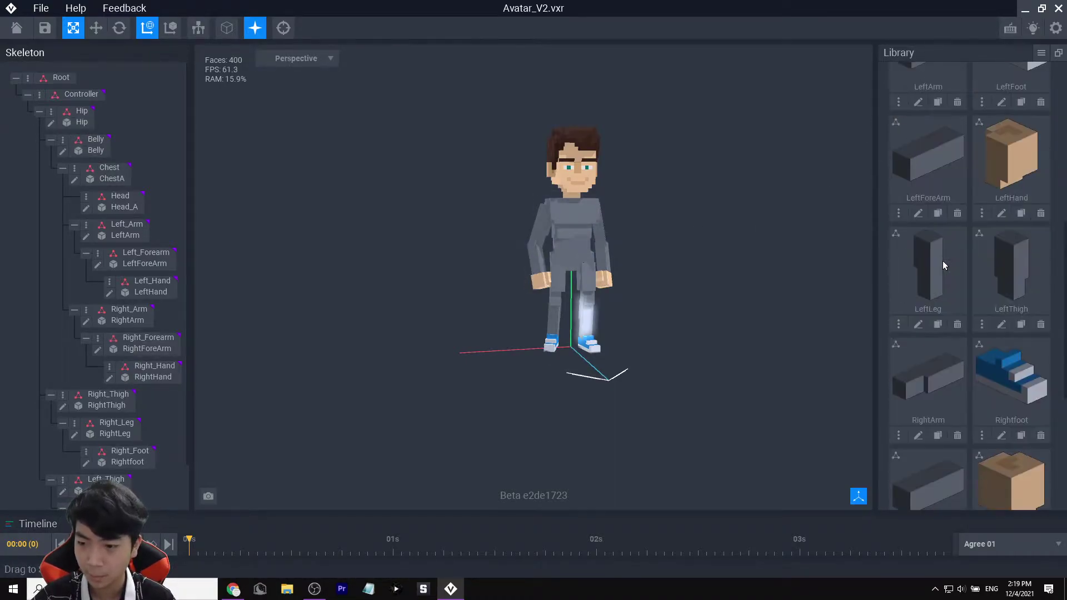
scroll(937, 205, "up", 3)
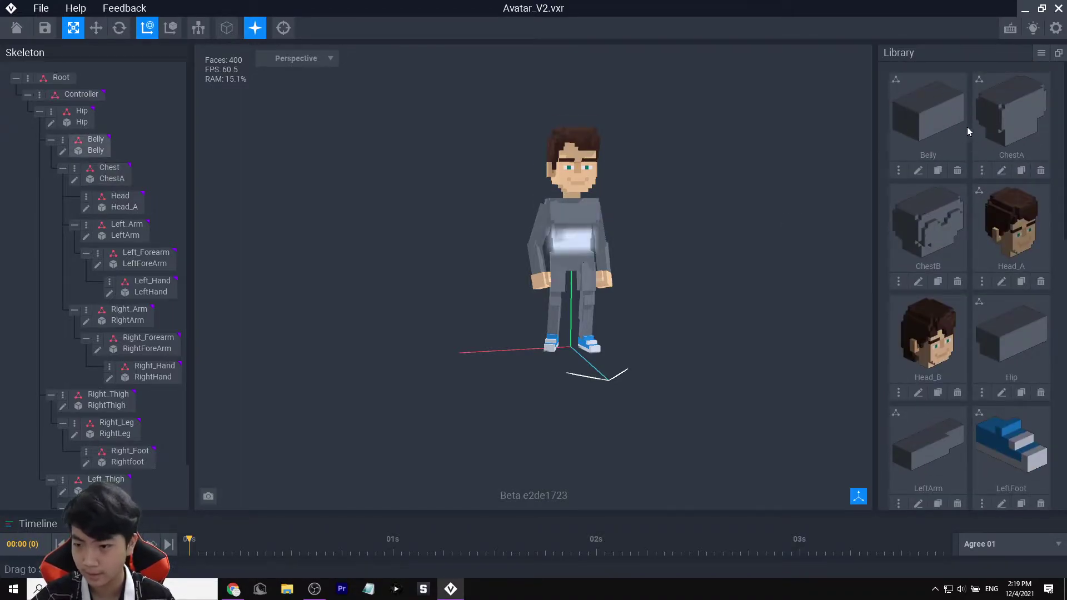
left_click(899, 170)
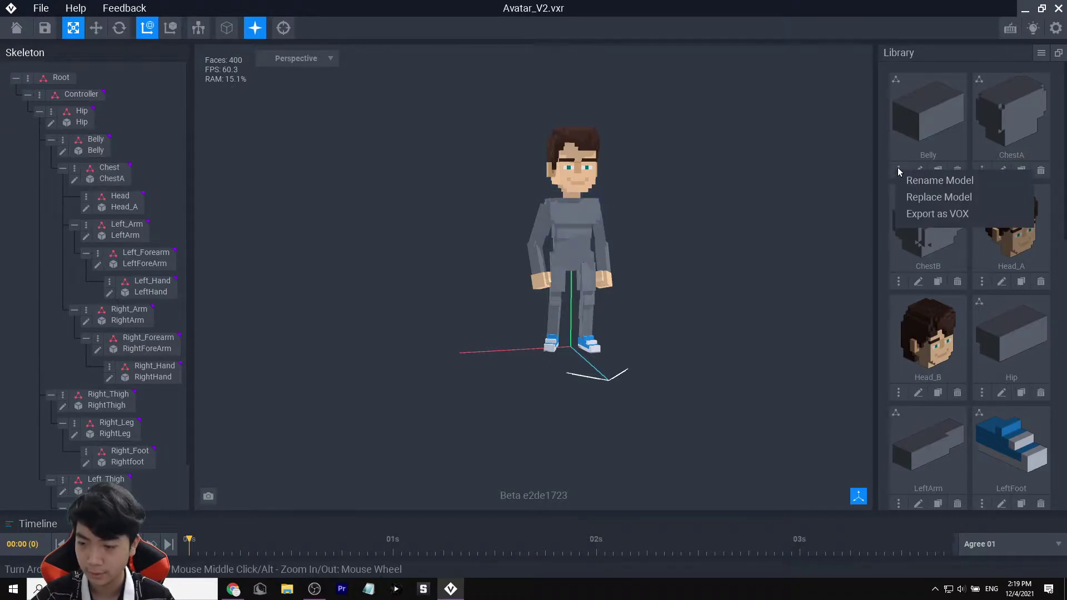
left_click(937, 214)
left_click(610, 450)
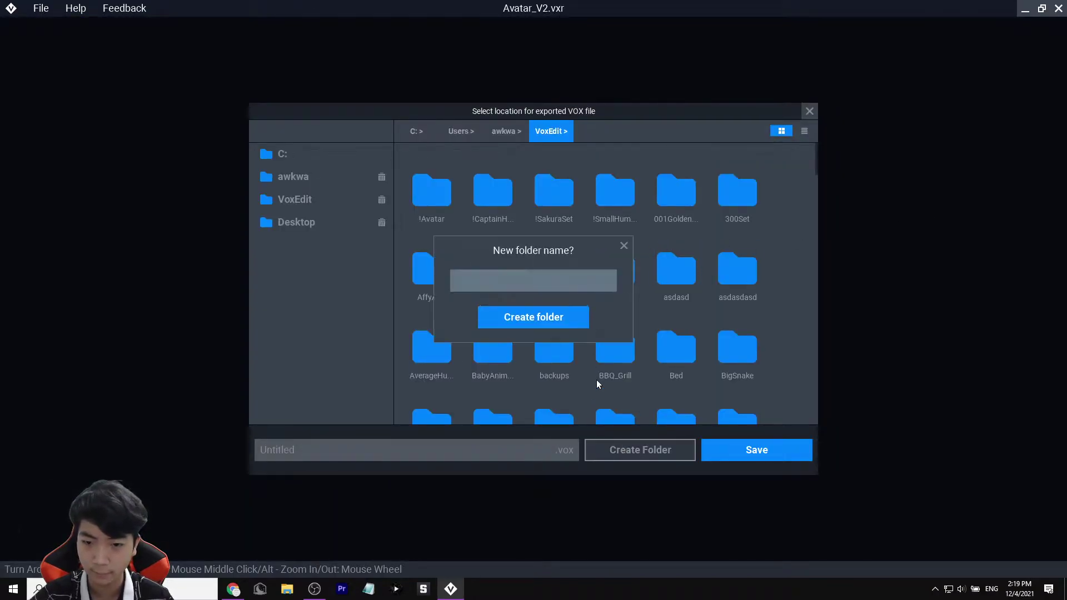
type("M")
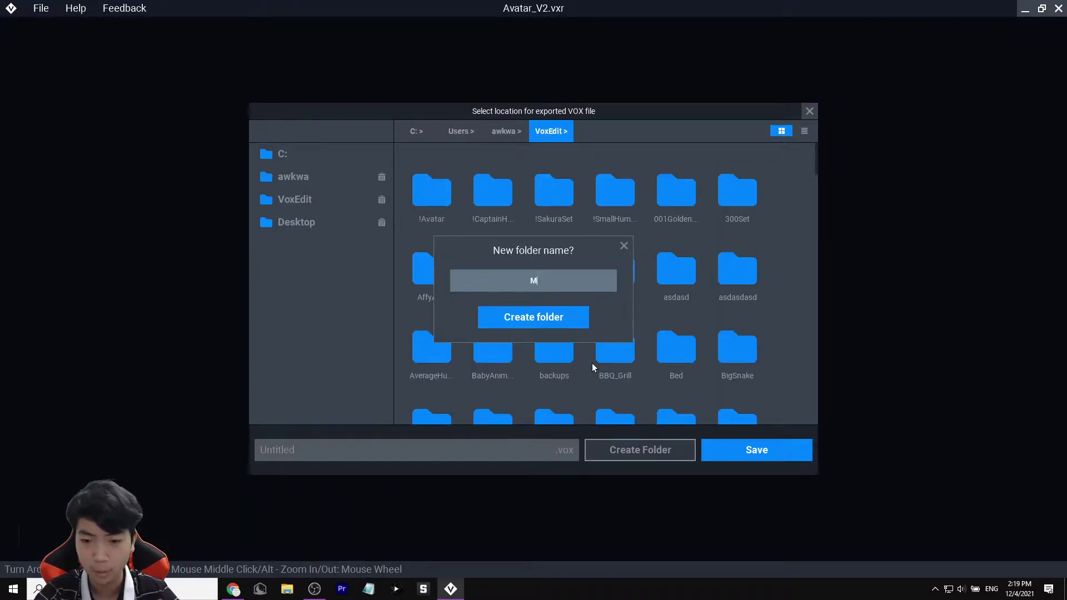
type("odelVid")
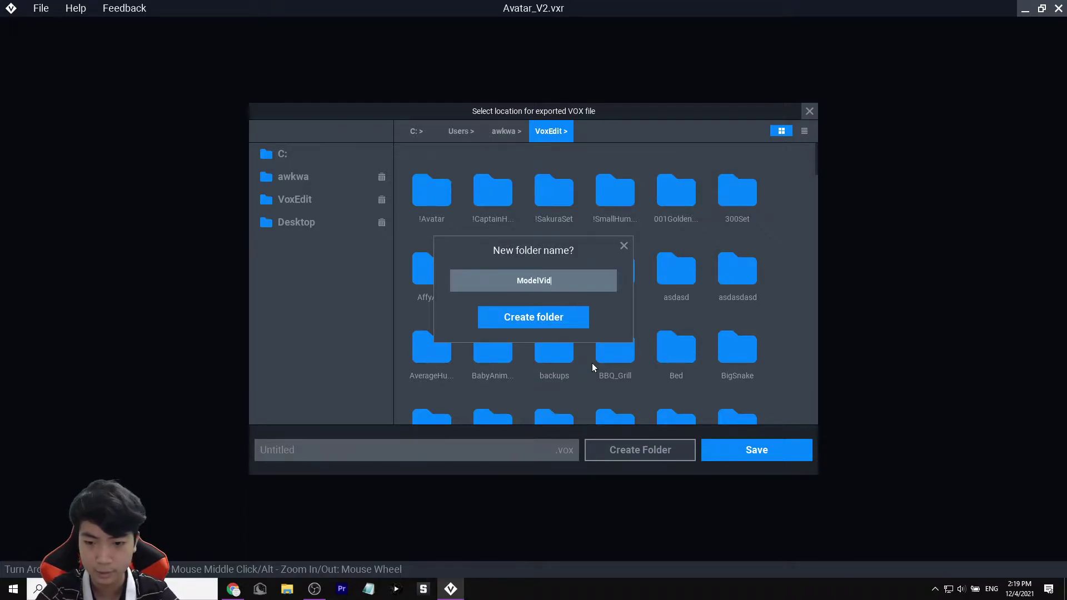
type("eo")
left_click(572, 322)
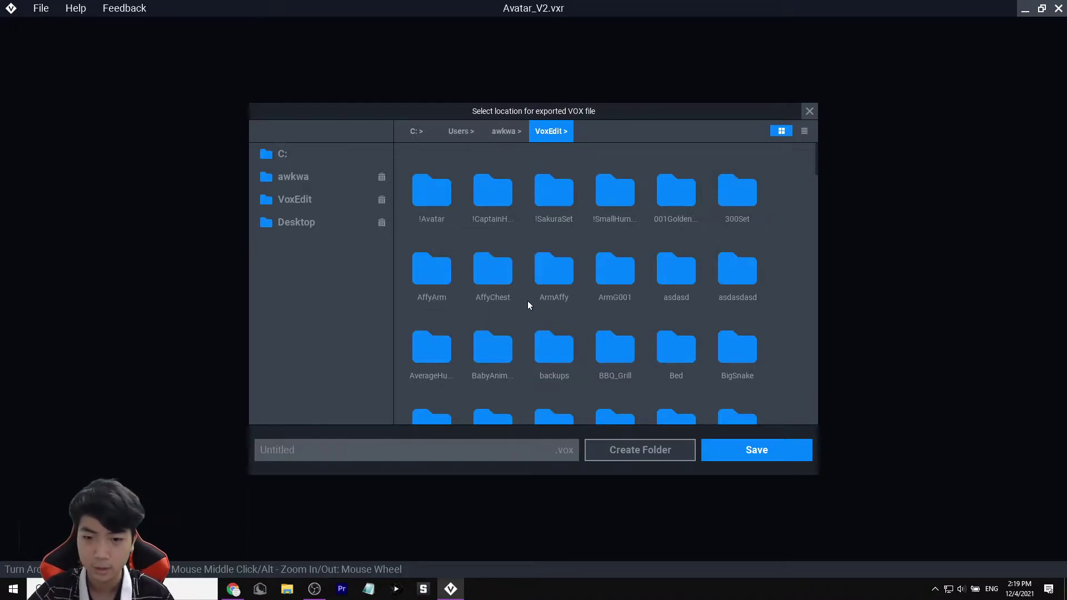
Save the Belly export as Belly.vox in the ModelVideo folder.
scroll(609, 239, "down", 2)
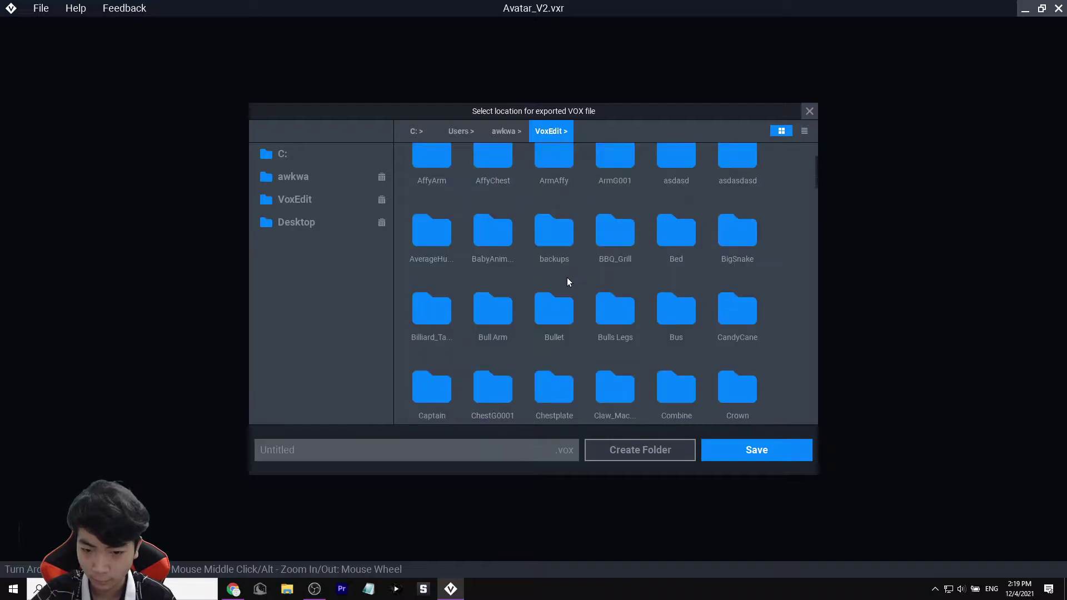
double_click(675, 317)
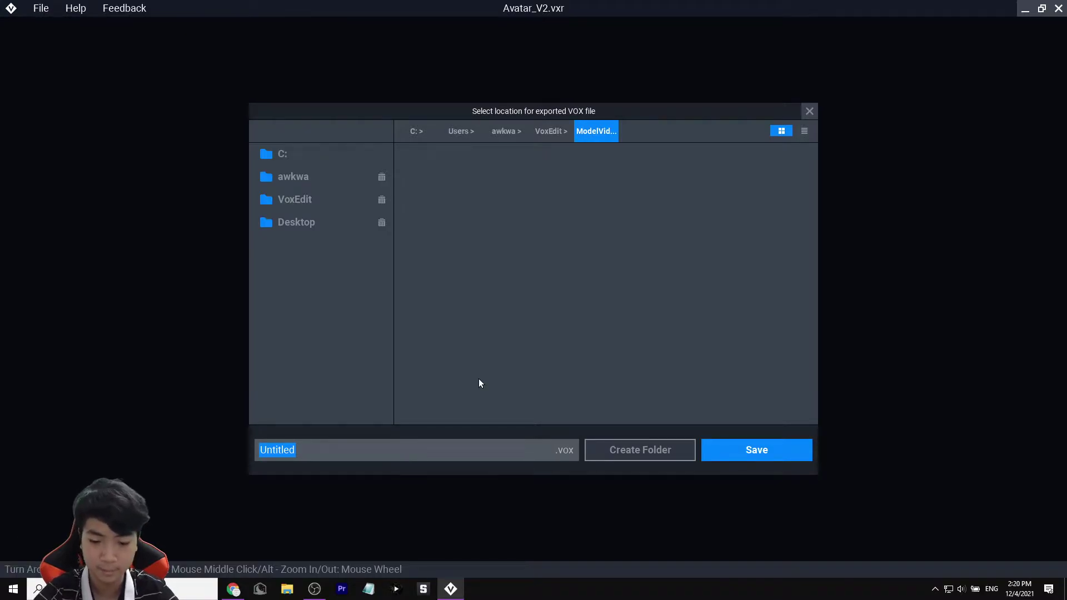
type("Belly")
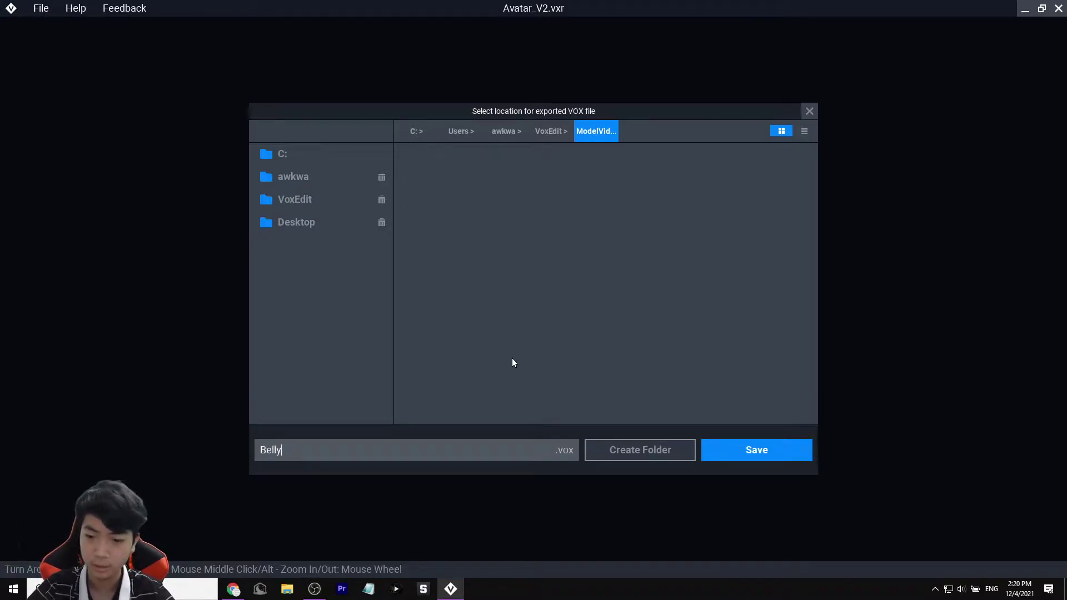
left_click(731, 442)
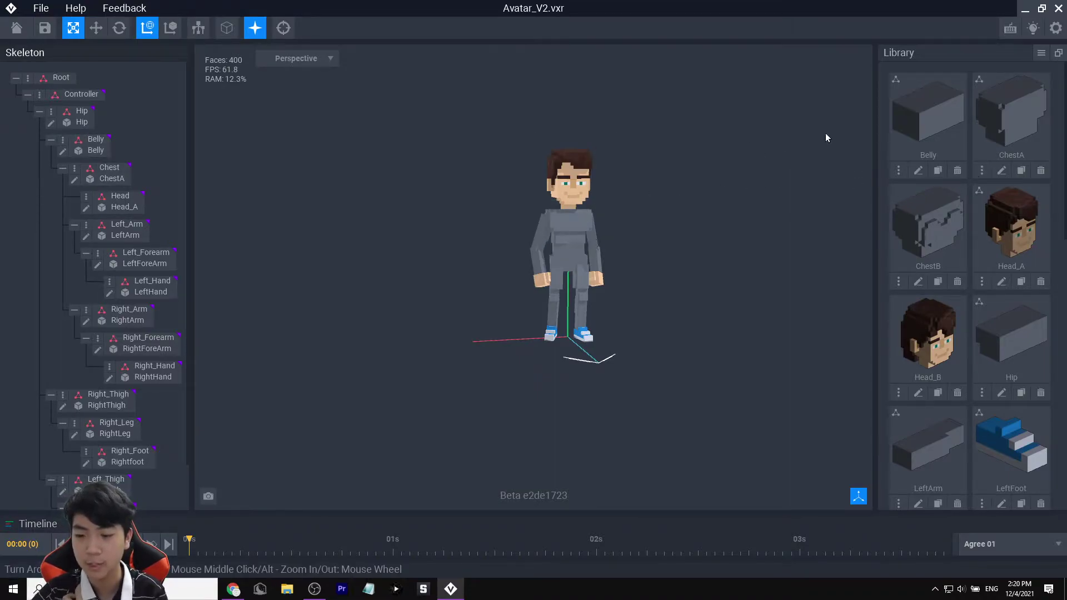
Export the ChestA model as Chest.vox into the ModelVideo folder.
left_click(982, 171)
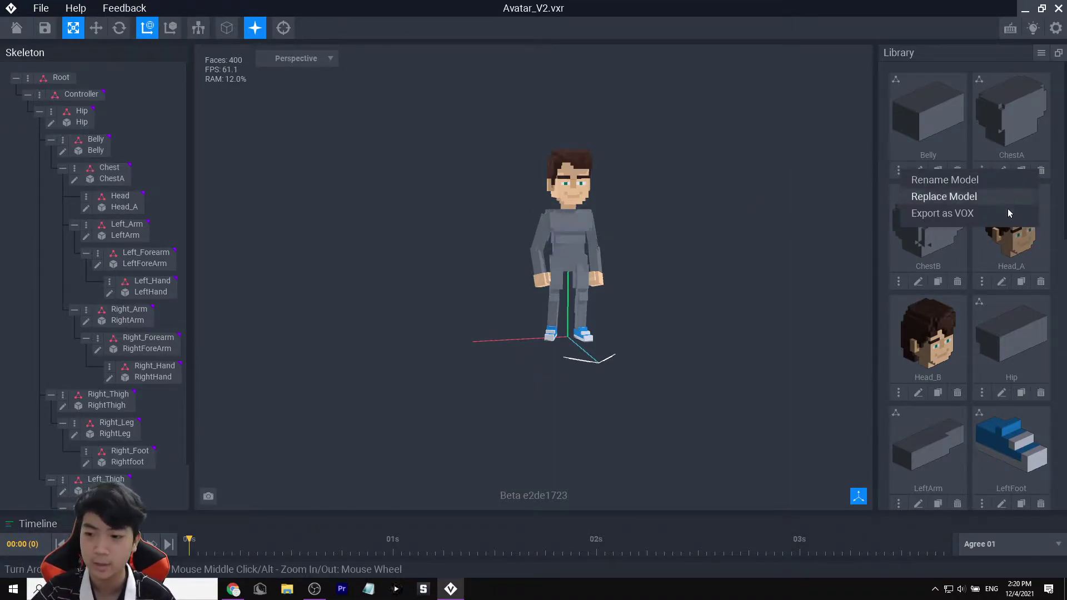
left_click(984, 212)
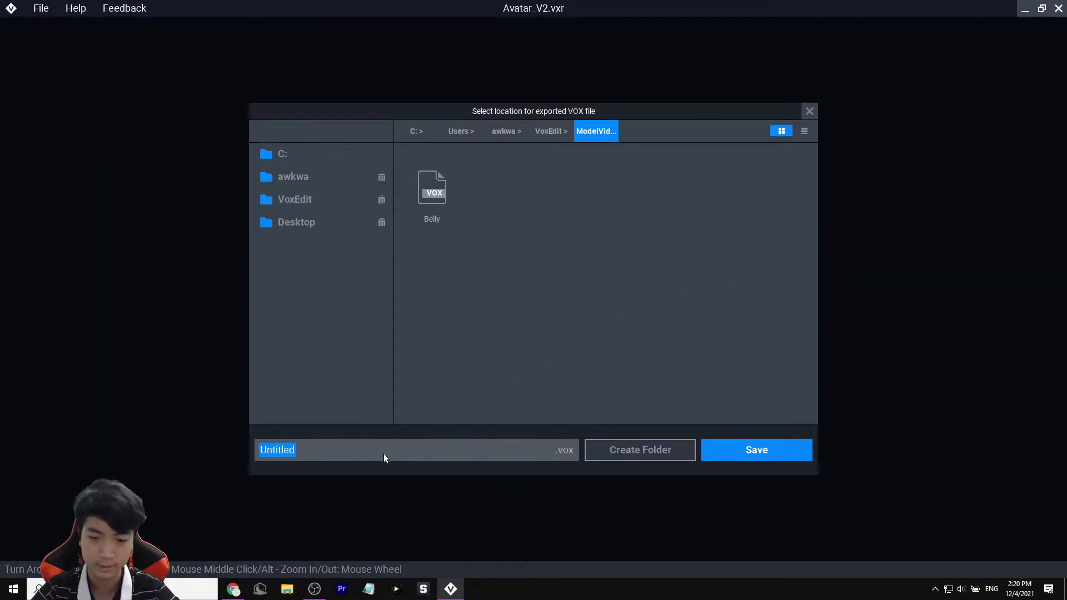
type("Chest")
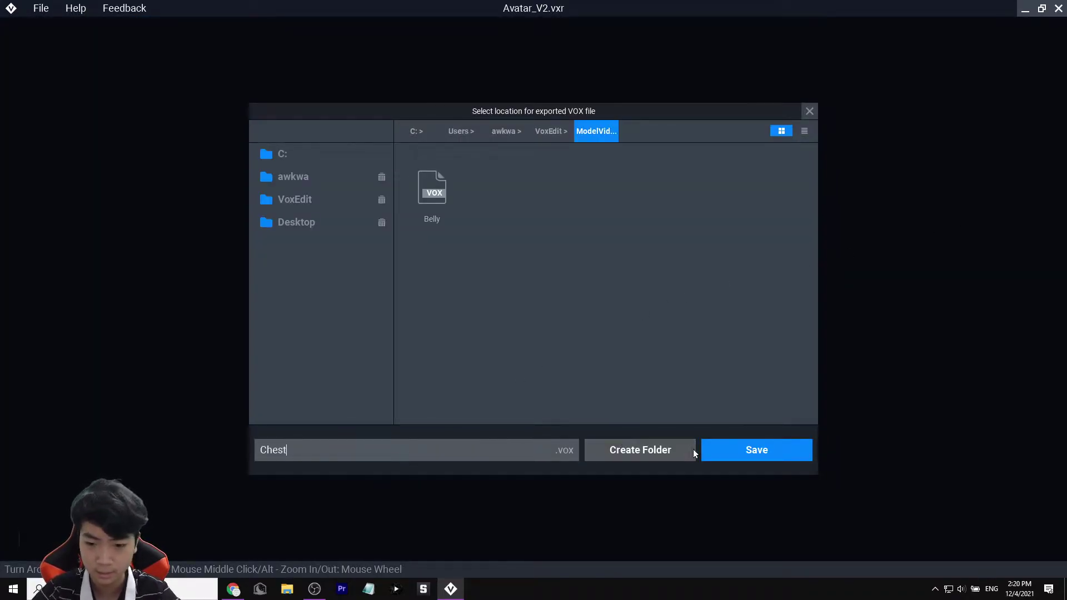
left_click(706, 450)
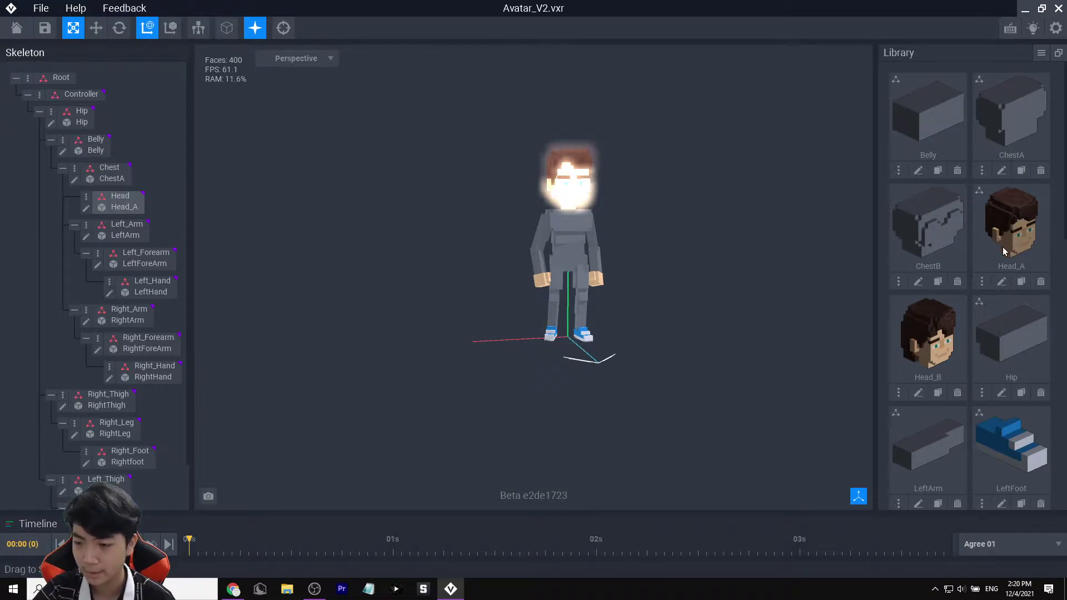
Export the Head_A model as Head.vox into the ModelVideo folder.
left_click(988, 282)
left_click(970, 327)
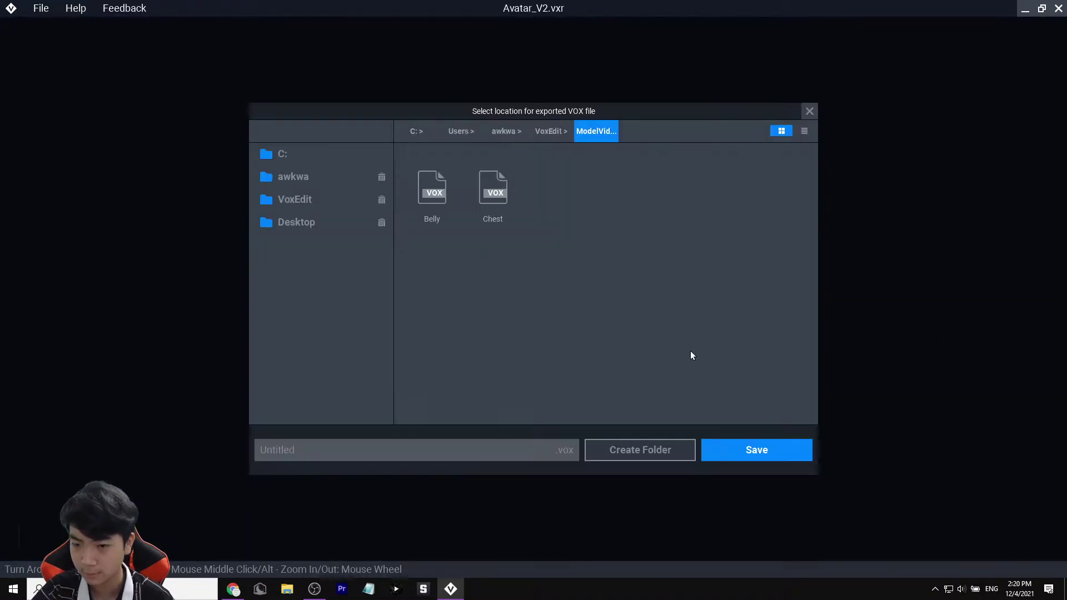
left_click(425, 451)
type("head")
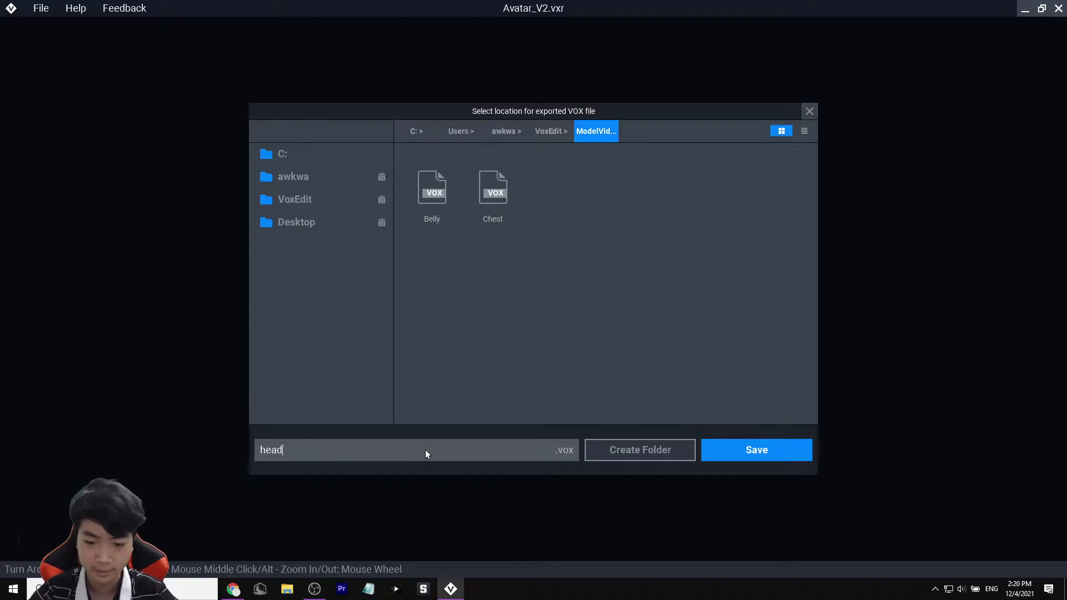
key("BackSpace")
key("BackSpace")
key("BackSpace")
key("BackSpace")
type("Head")
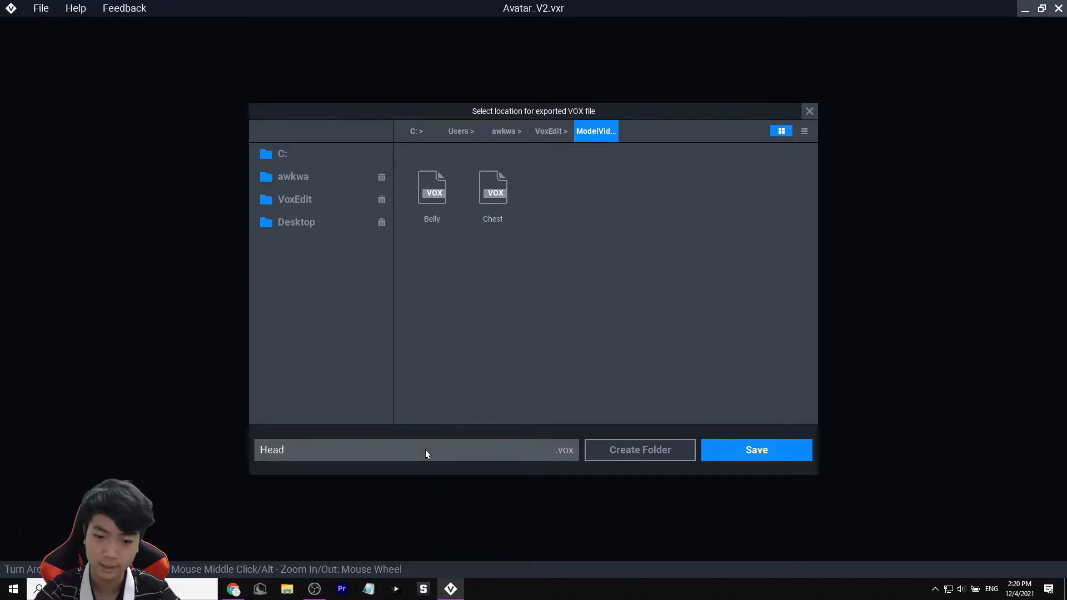
left_click(744, 451)
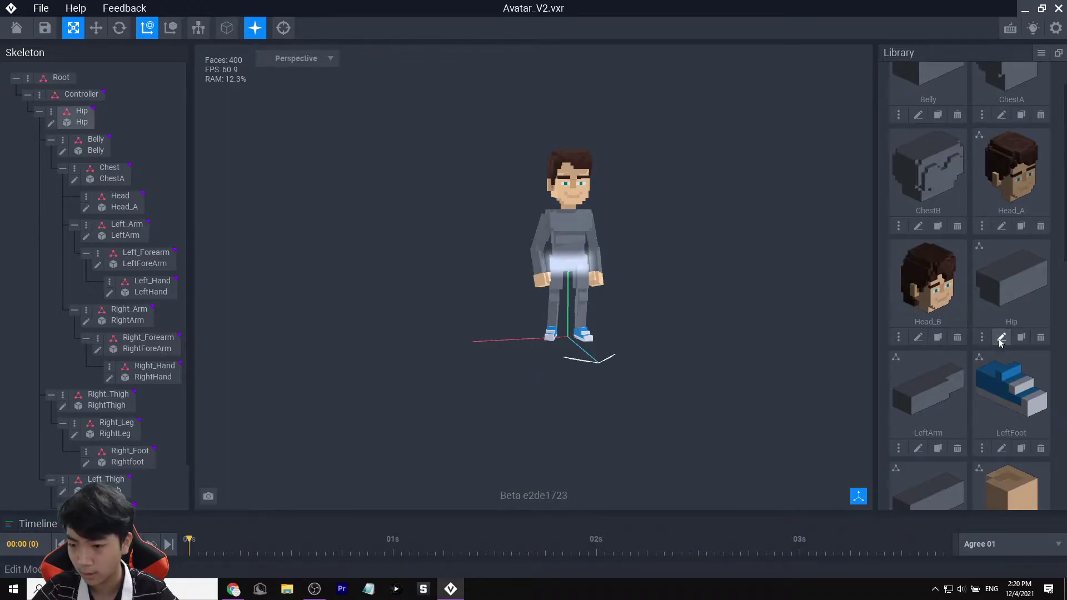
Export the Hip model as Hip.vox into the ModelVideo folder.
left_click(983, 338)
left_click(979, 380)
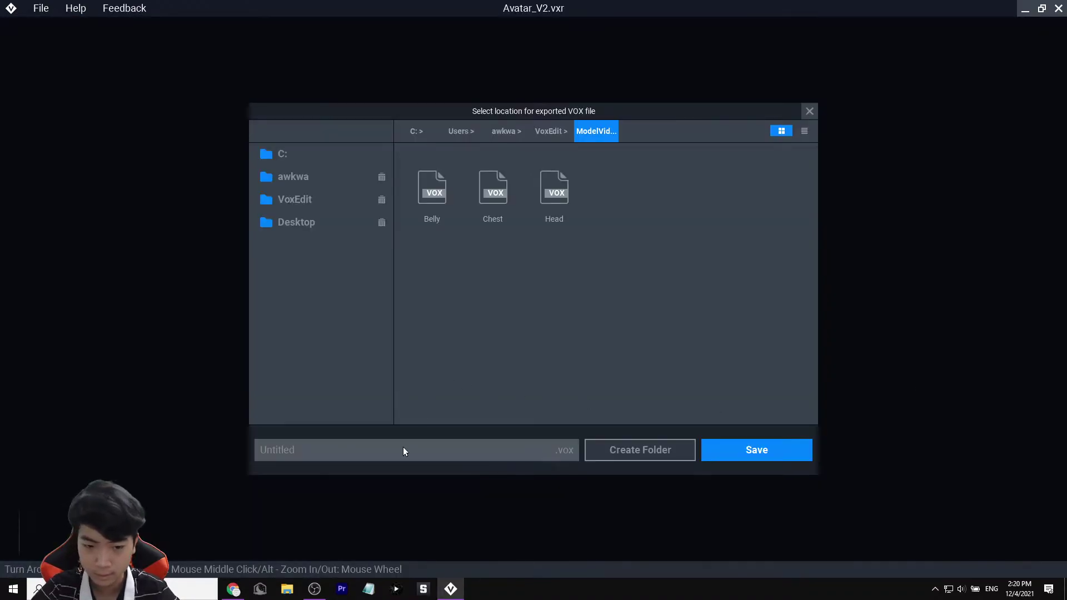
left_click(401, 451)
type("Hip")
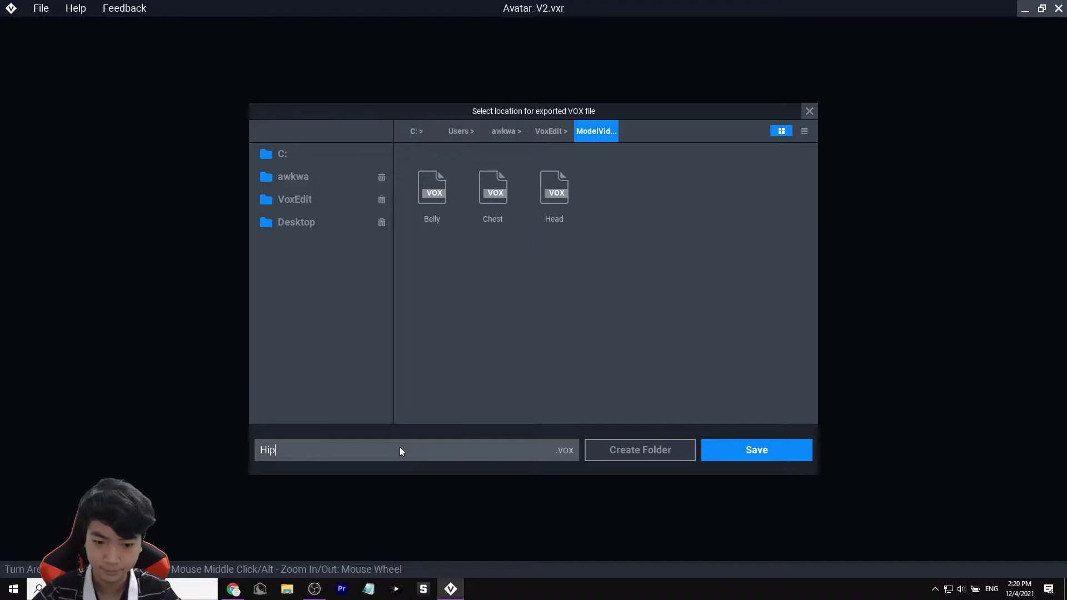
left_click(804, 456)
Export the left limb models to ModelVideo as the VOX files LeftArm, LeftFoot, LeftForearm, LeftHand, LeftLeg and LeftThigh.
left_click(914, 333)
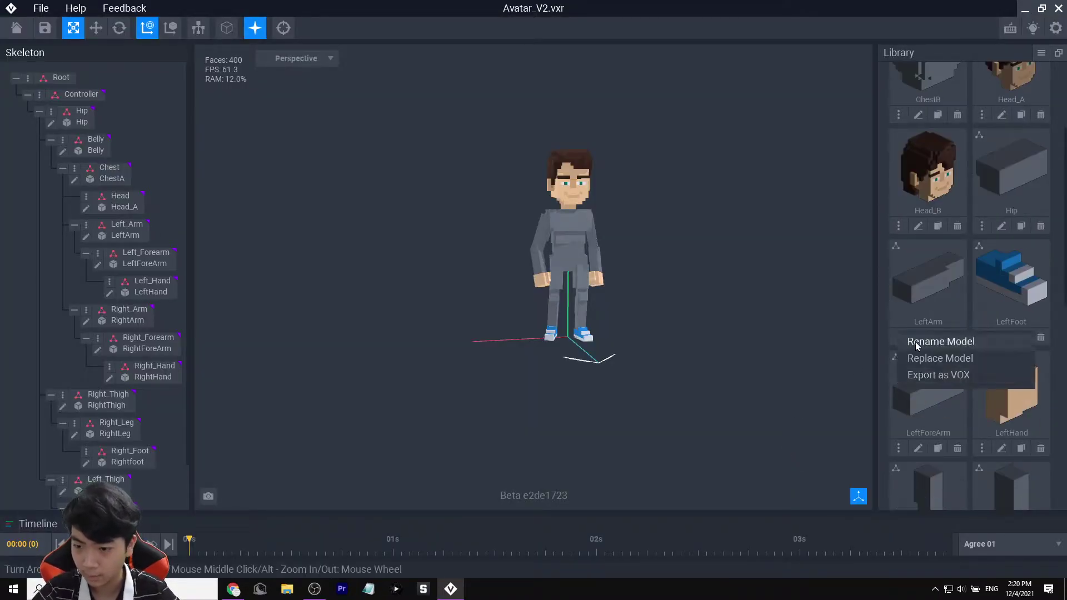
left_click(917, 375)
left_click(459, 447)
type("Left")
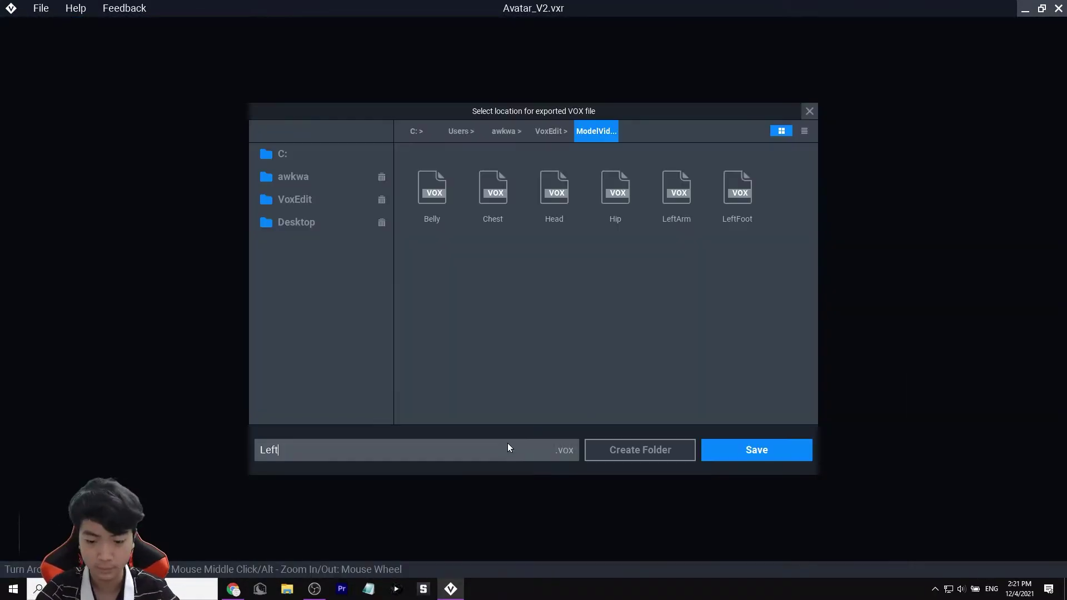
type("Forearm")
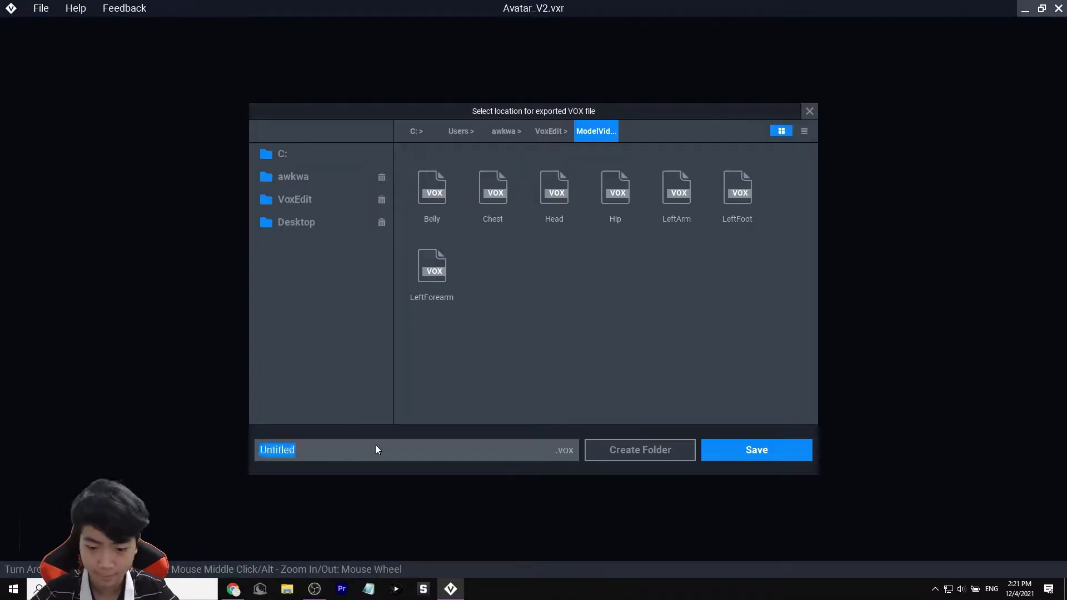
type("LeftHand")
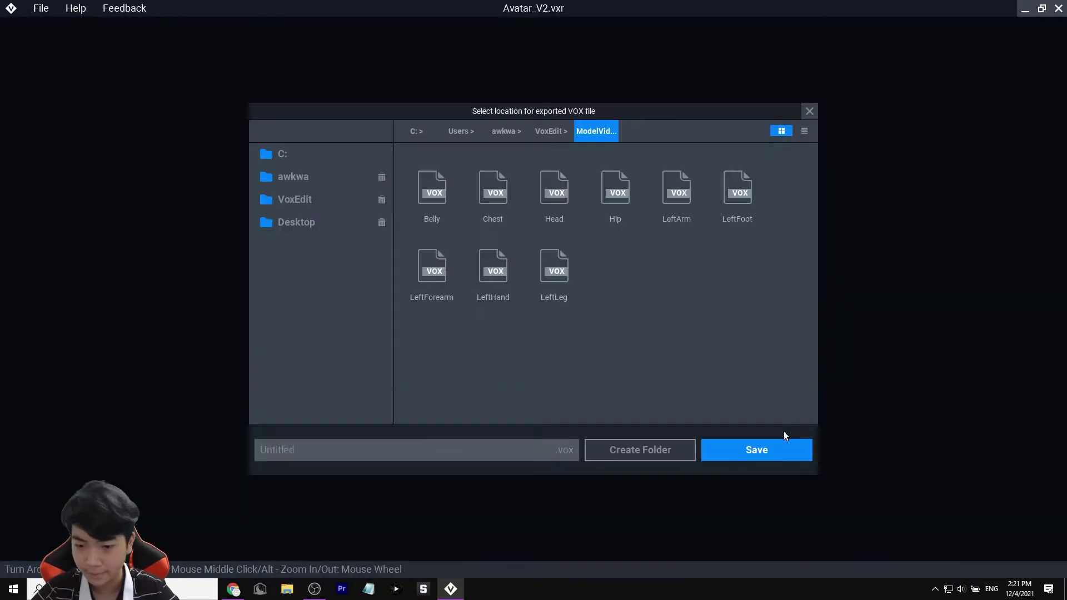
type("LeftThigh")
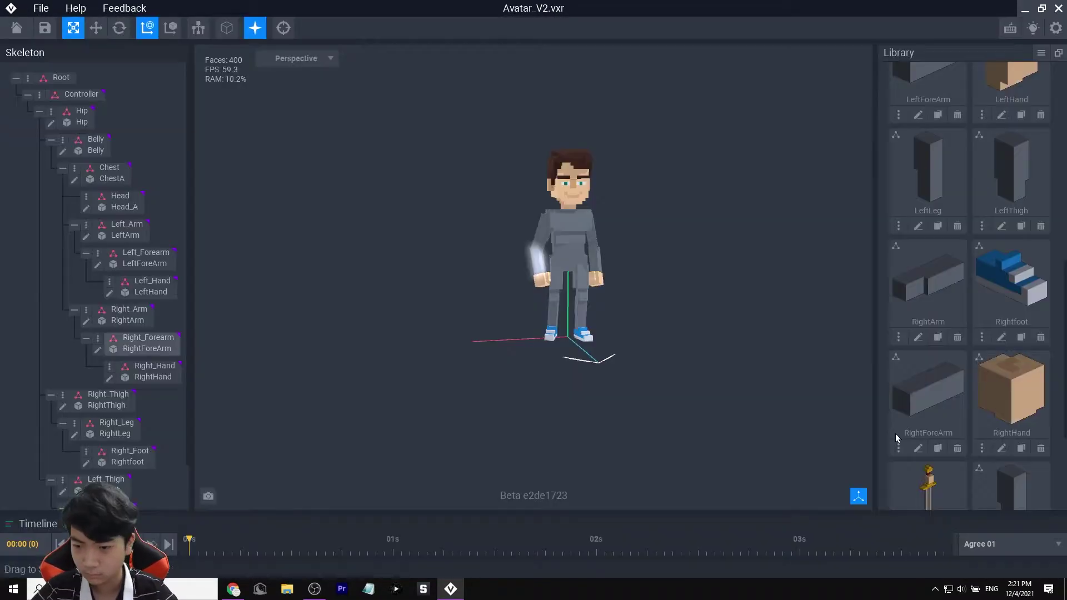
Export the right arm, foot and forearm models to ModelVideo as the VOX files RightArm, RightFoot and RightForearm.
type("Right")
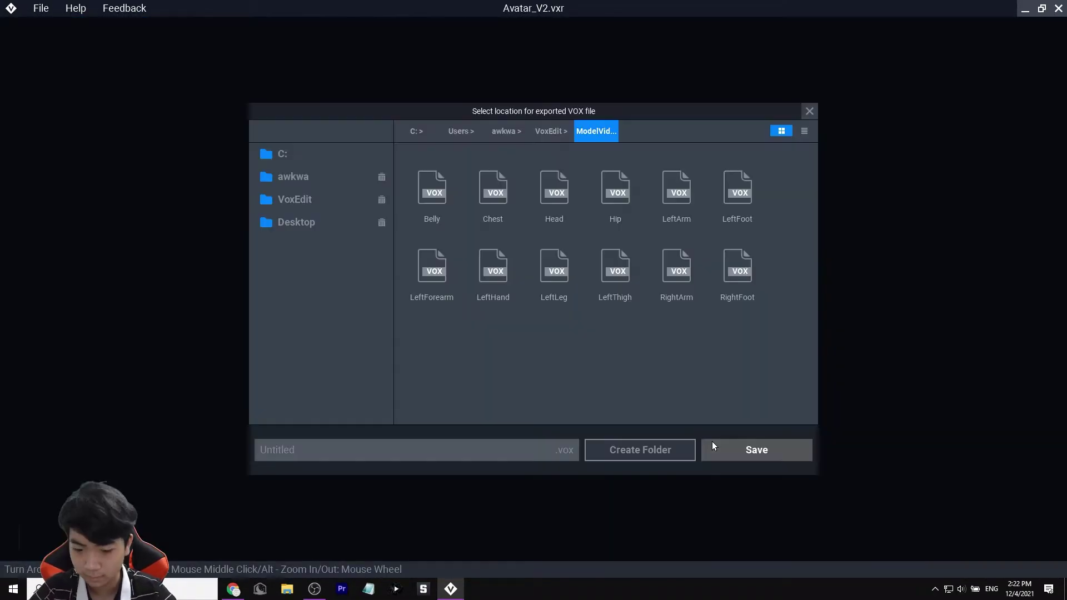
type("RightForearm")
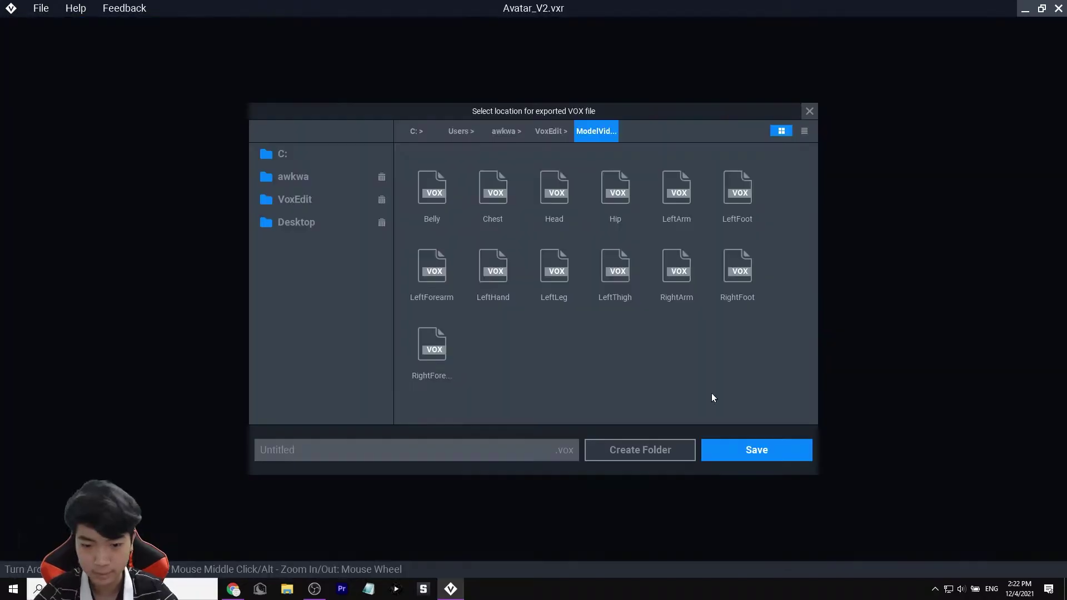
Export the right hand and right leg models to ModelVideo as the VOX files RightHand and RightLeg.
type("RightHand")
type("RightLeg")
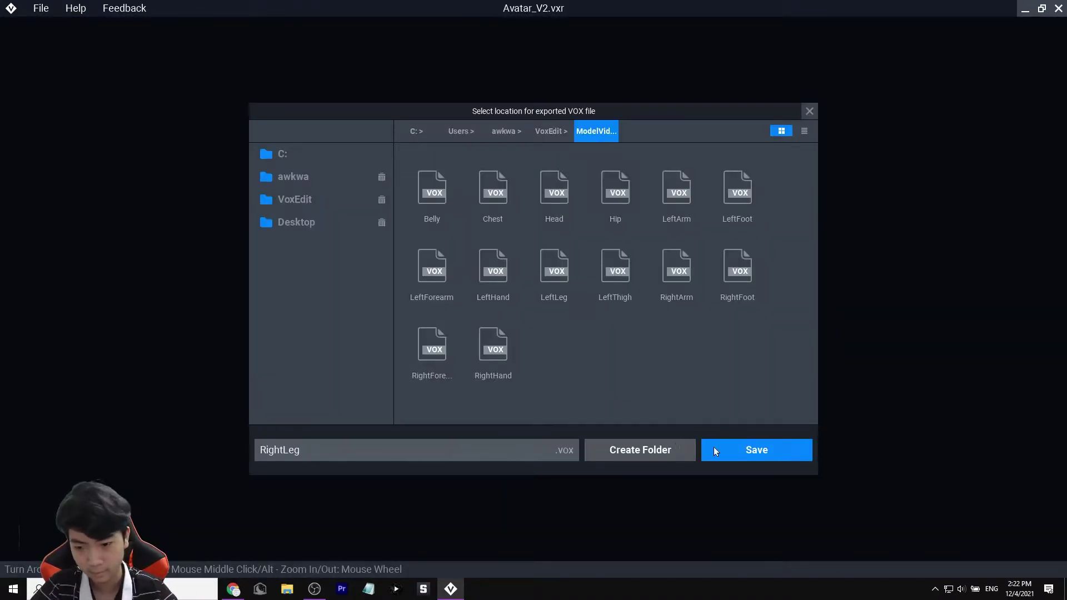
left_click(716, 448)
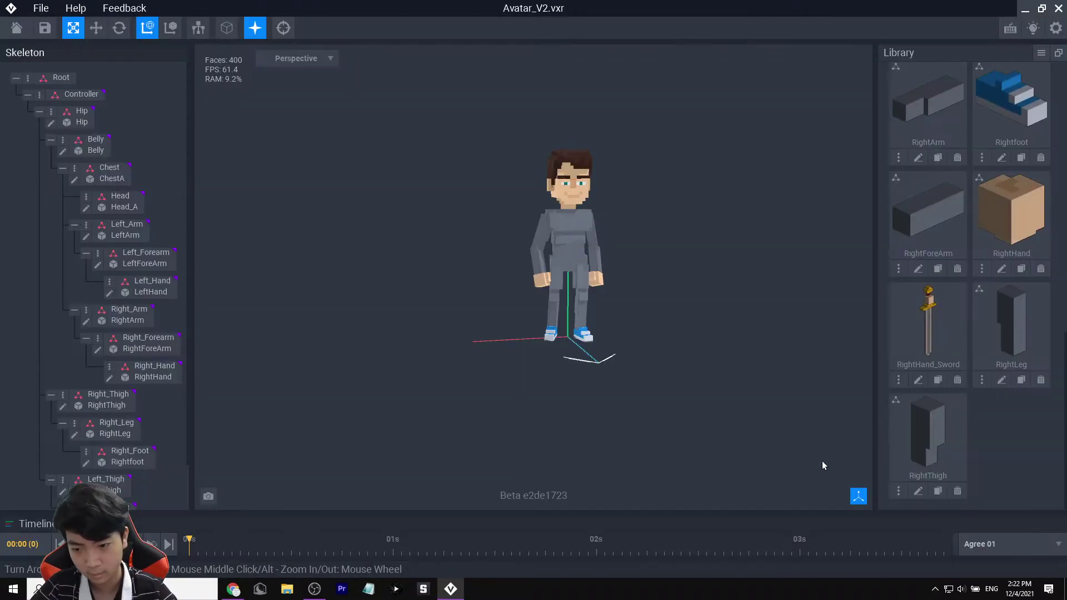
Export the RightThigh model as RightThigh.vox into the ModelVideo folder.
left_click(897, 492)
left_click(945, 533)
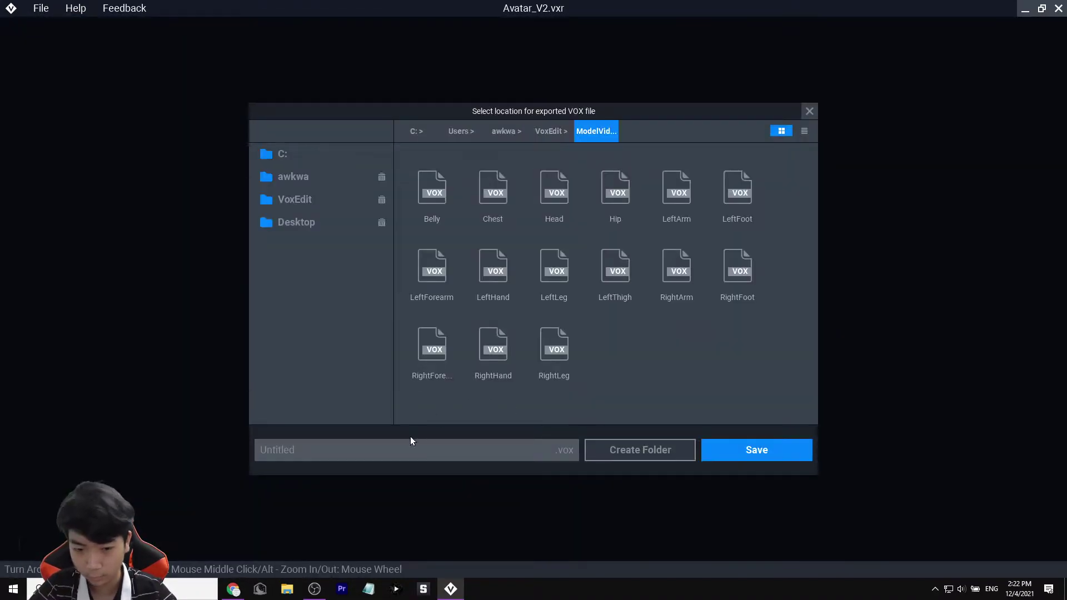
left_click(440, 449)
type("Rig")
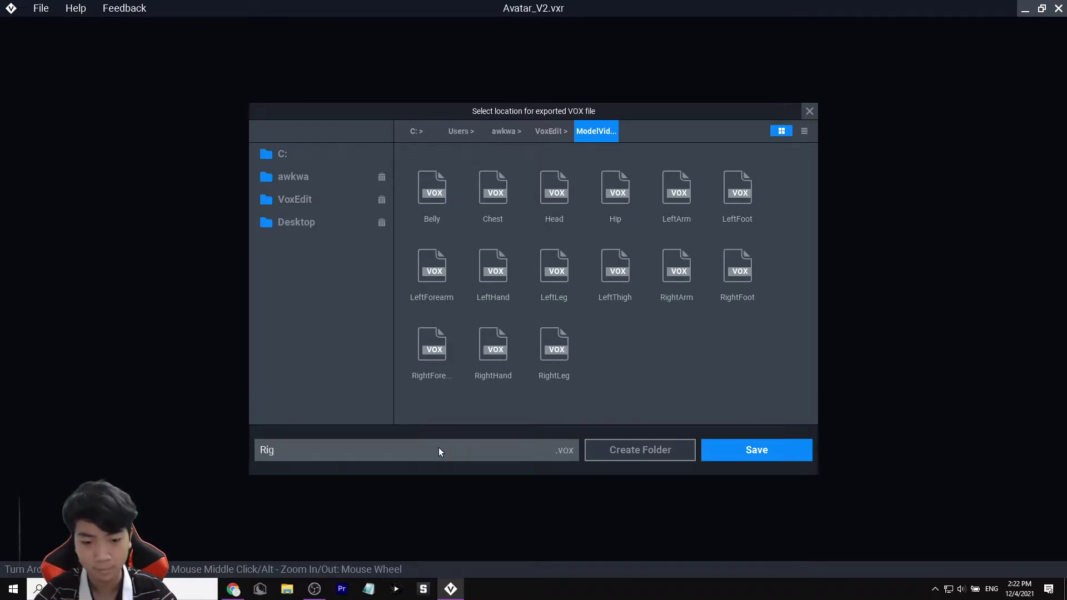
type("htThig")
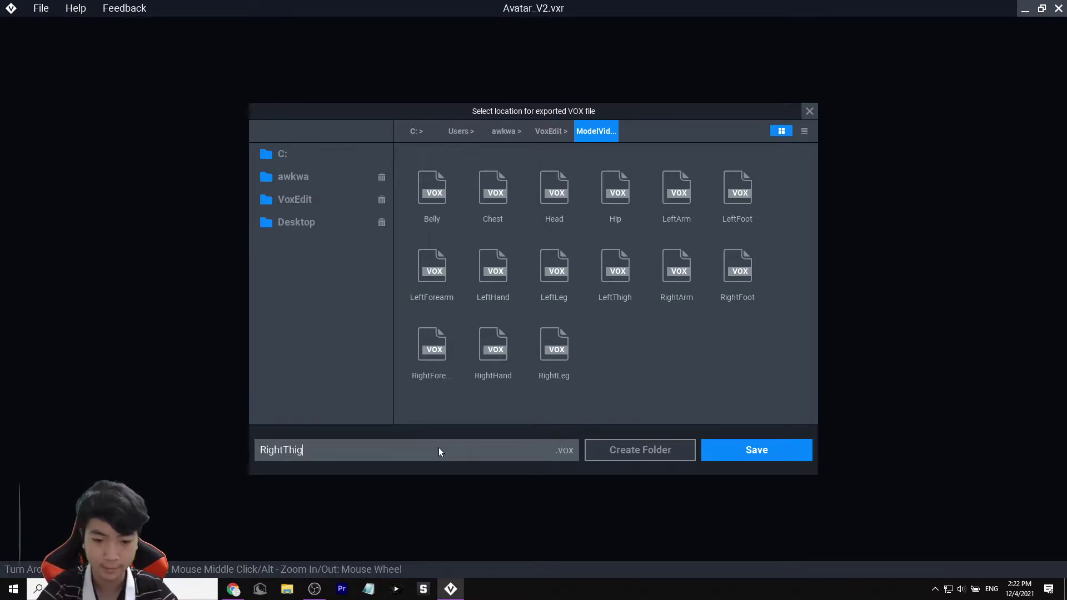
type("h")
left_click(744, 450)
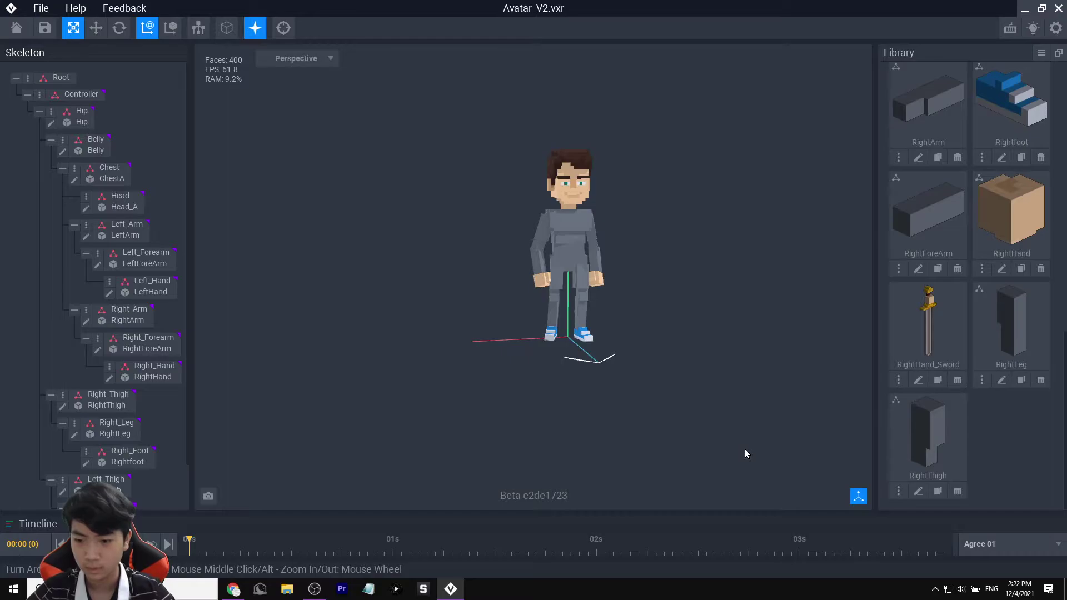
Close the Avatar_V2 rig and return to the start page, saving its changes.
right_click_drag(581, 231, 558, 261)
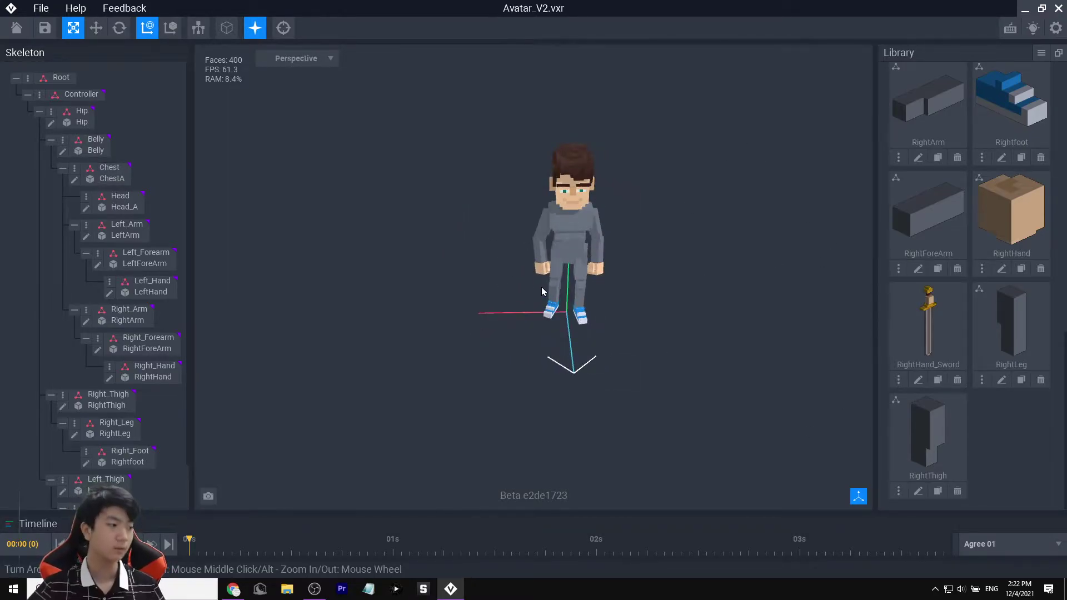
left_click(16, 27)
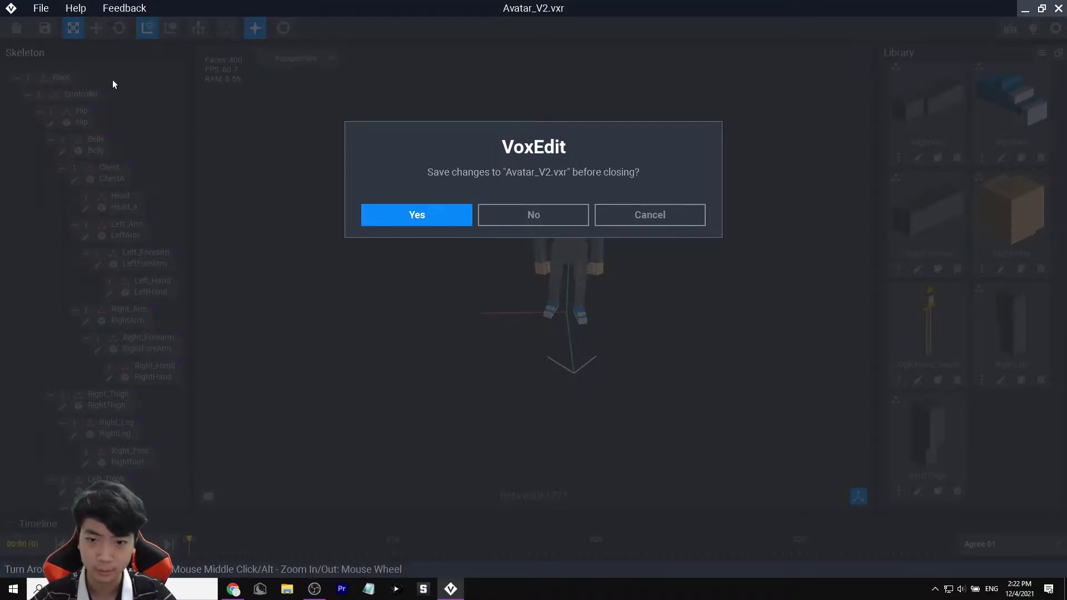
left_click(417, 215)
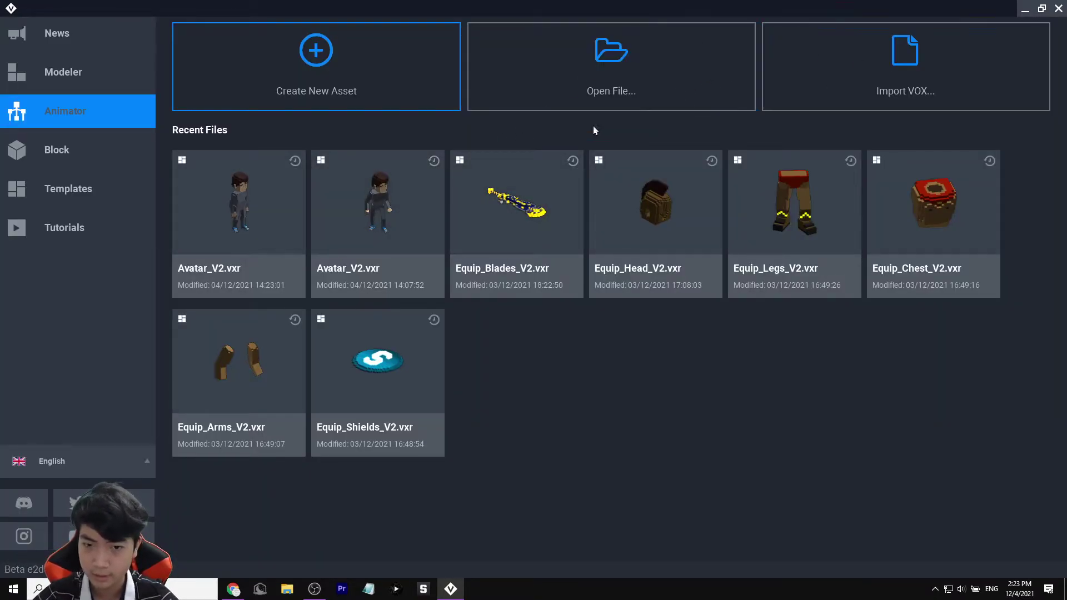
Create a new animator rig named VideoHuman in the VoxEdit folder.
left_click(350, 58)
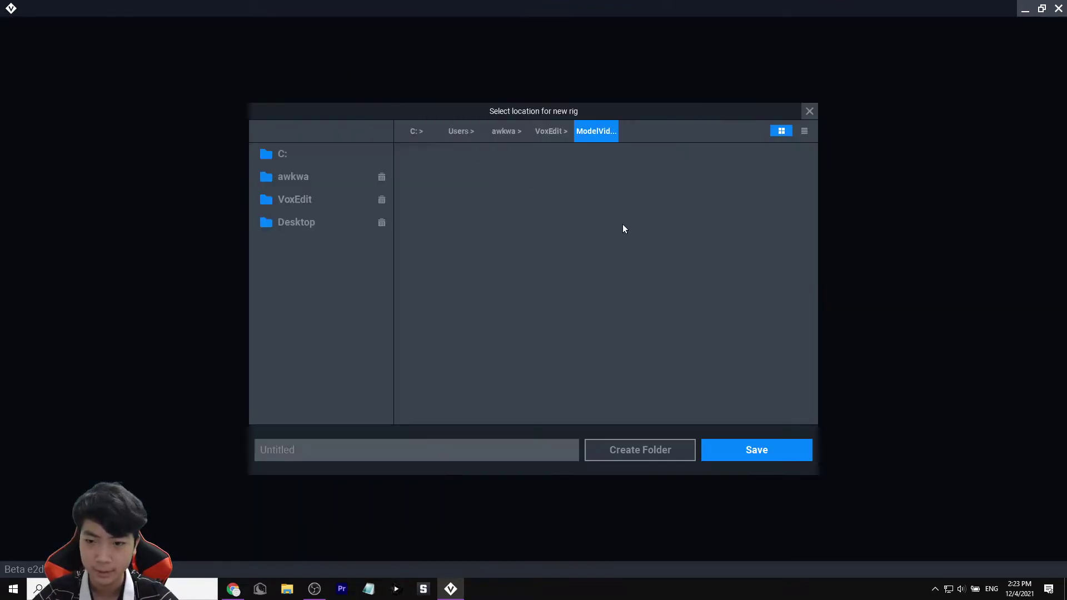
right_click(417, 396)
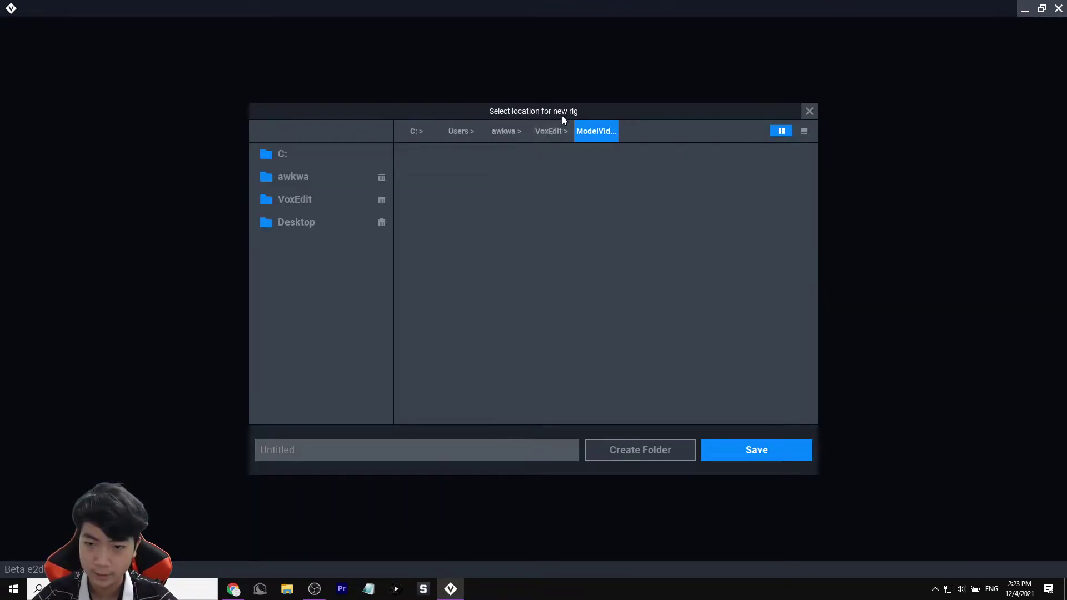
left_click(550, 132)
left_click(422, 451)
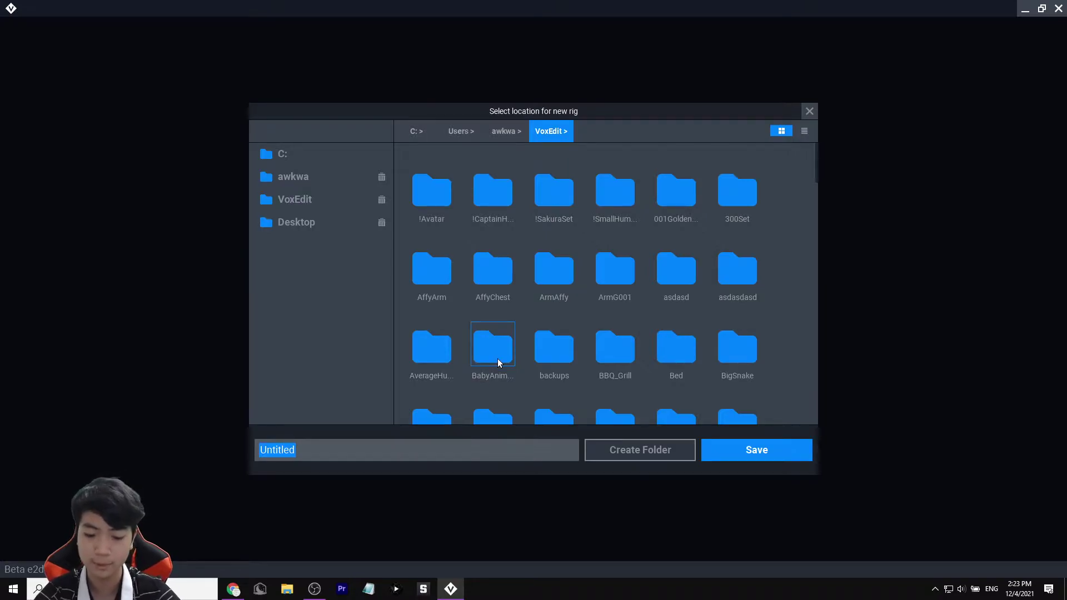
type("Video")
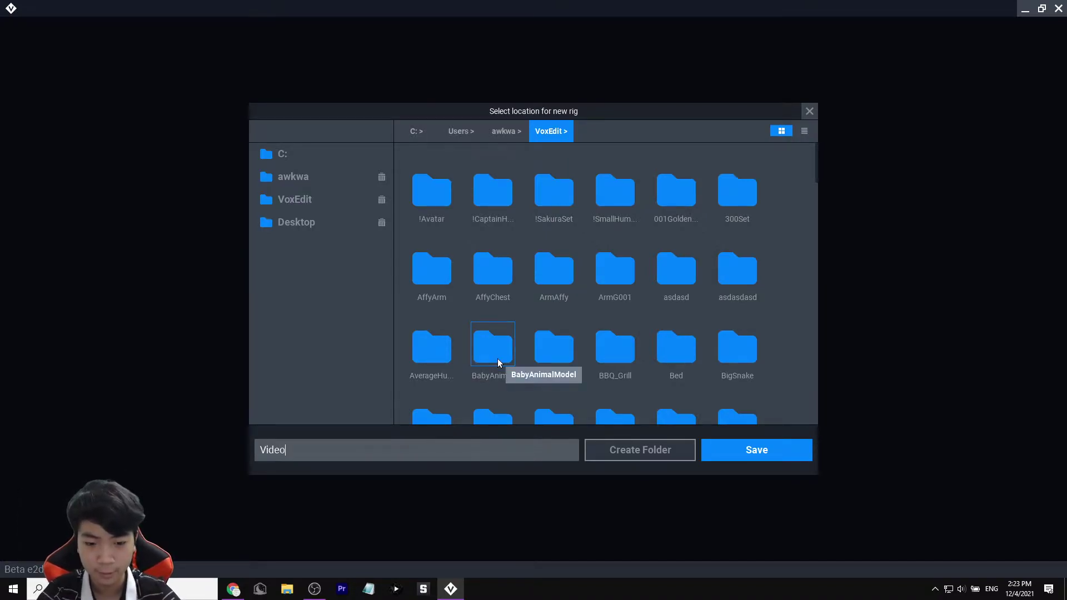
type("Human")
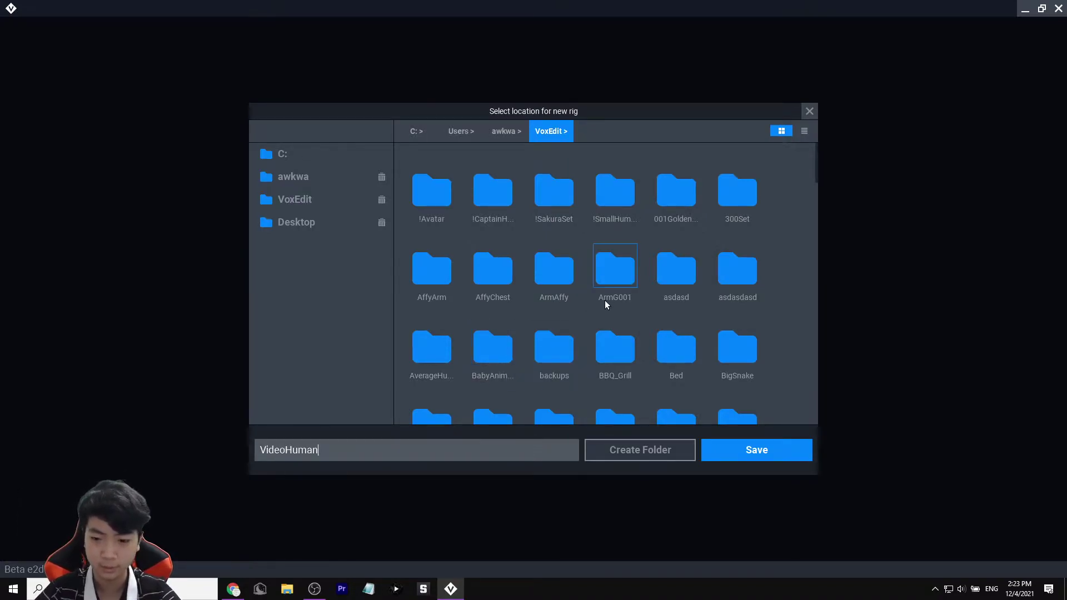
left_click(742, 448)
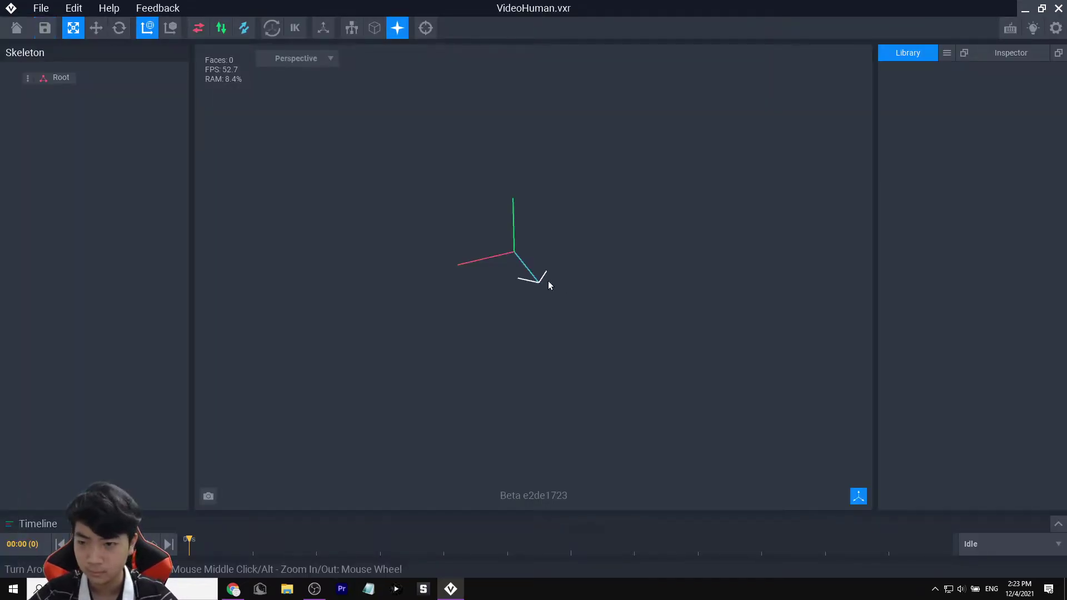
Import Belly.vox from the ModelVideo folder into the new rig's library.
right_click_drag(548, 283, 551, 245)
scroll(525, 241, "up", 4)
middle_click_drag(446, 245, 535, 257)
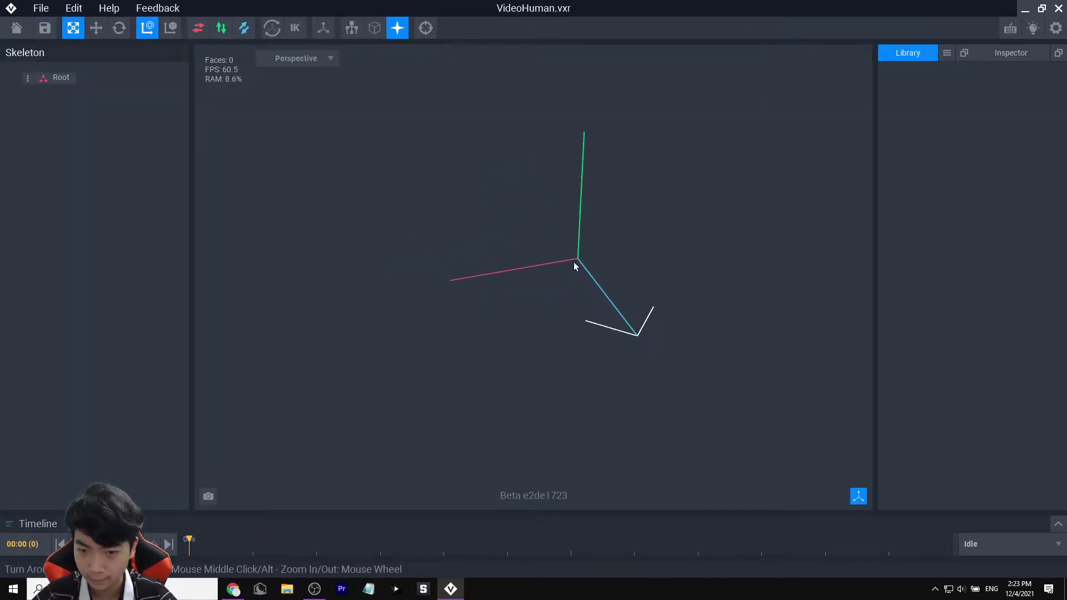
right_click_drag(574, 264, 645, 240)
left_click(946, 54)
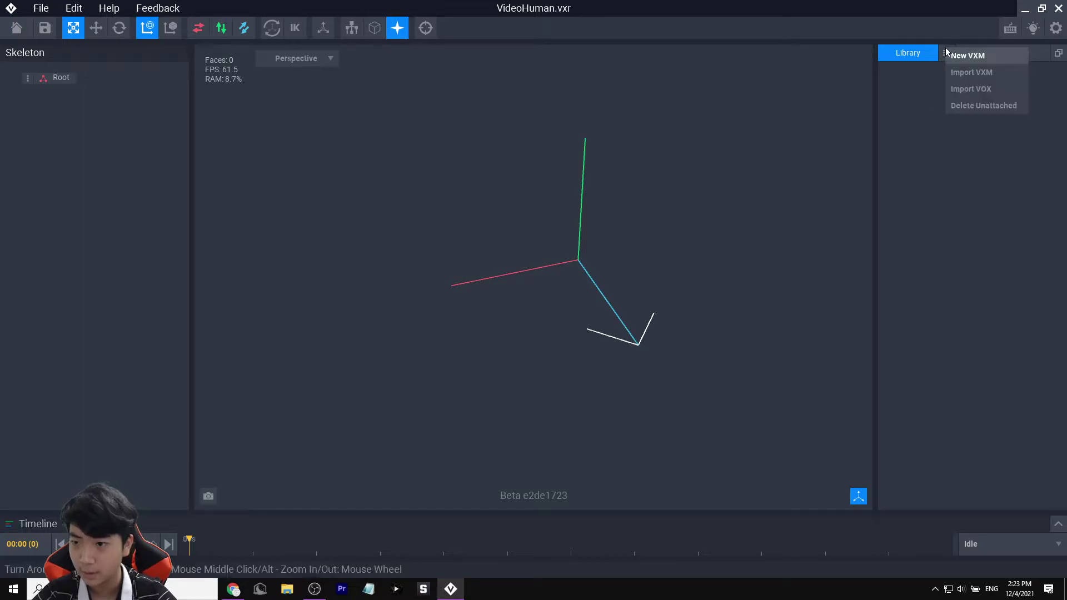
left_click(972, 89)
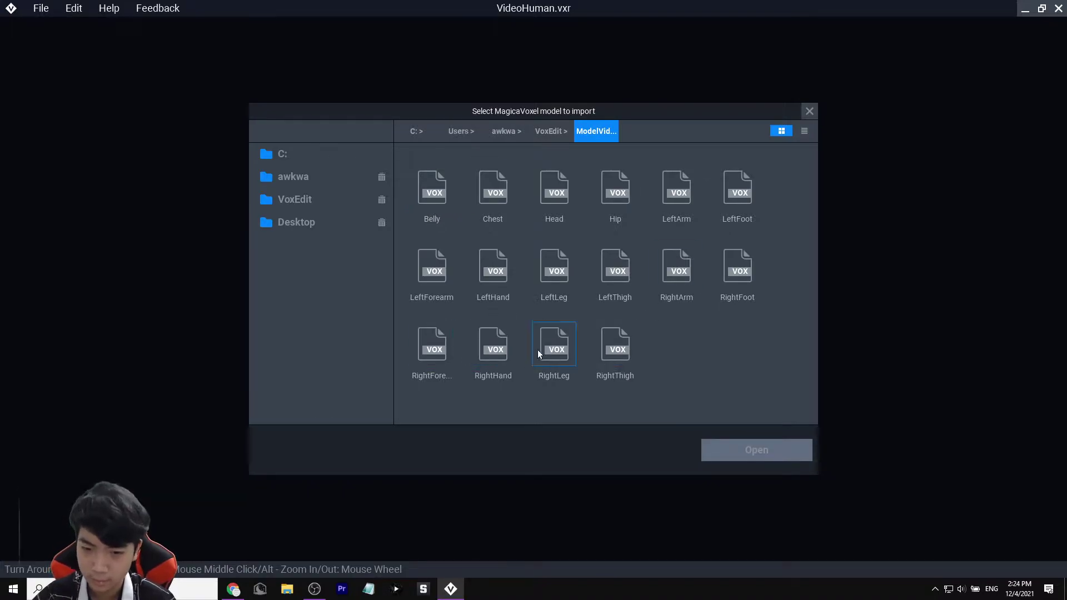
left_click(439, 194)
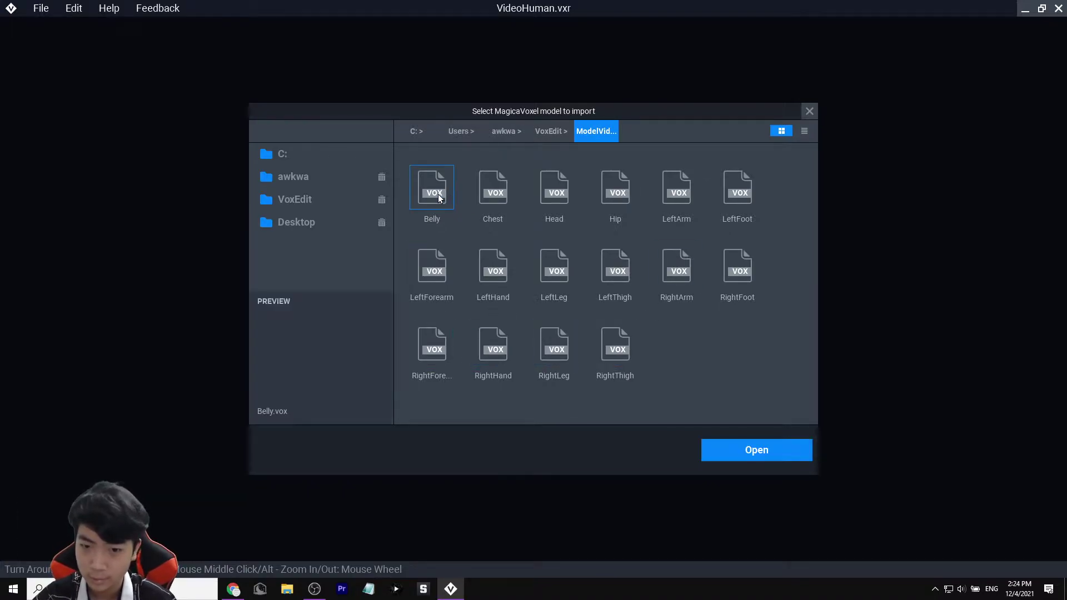
left_click(769, 448)
Import Chest.vox from the ModelVideo folder into the rig's library.
left_click(947, 52)
left_click(974, 89)
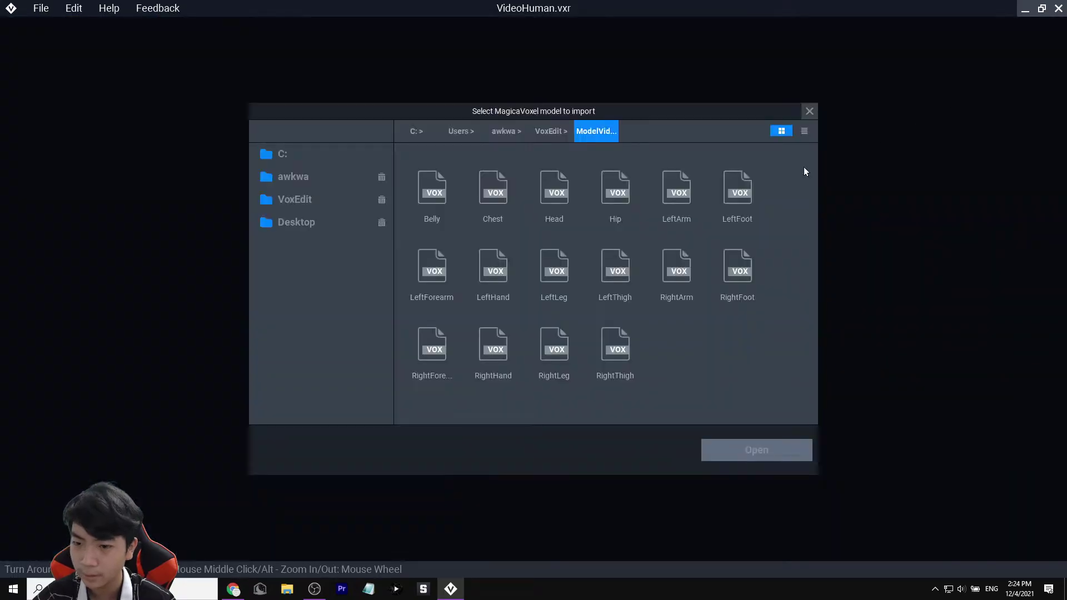
left_click(500, 200)
left_click(733, 448)
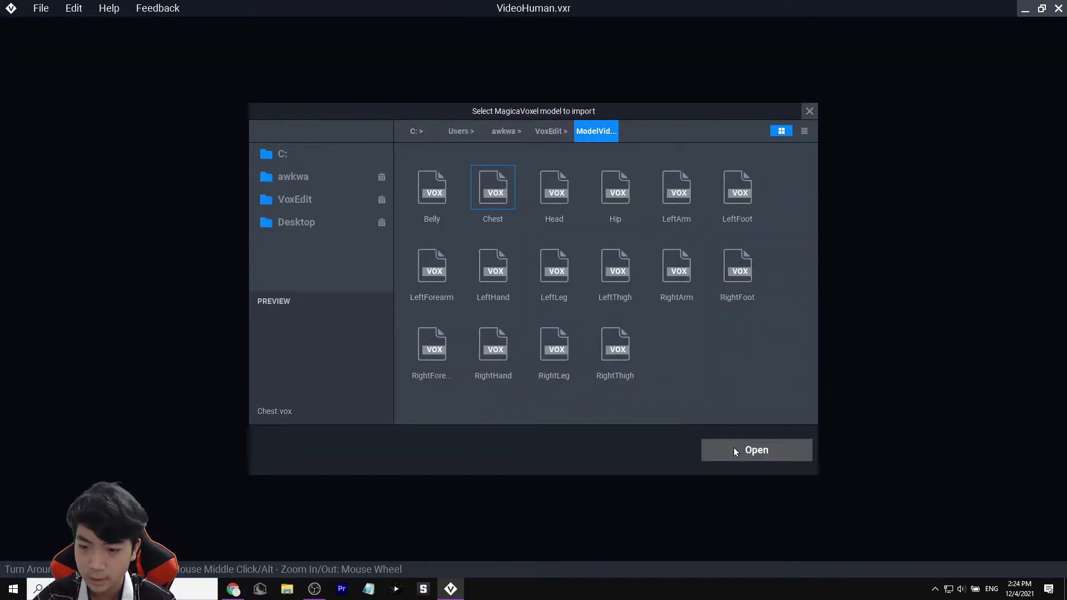
Import the remaining body-part VOX files from ModelVideo into the library, from Head through to RightThigh.
left_click(947, 52)
left_click(987, 96)
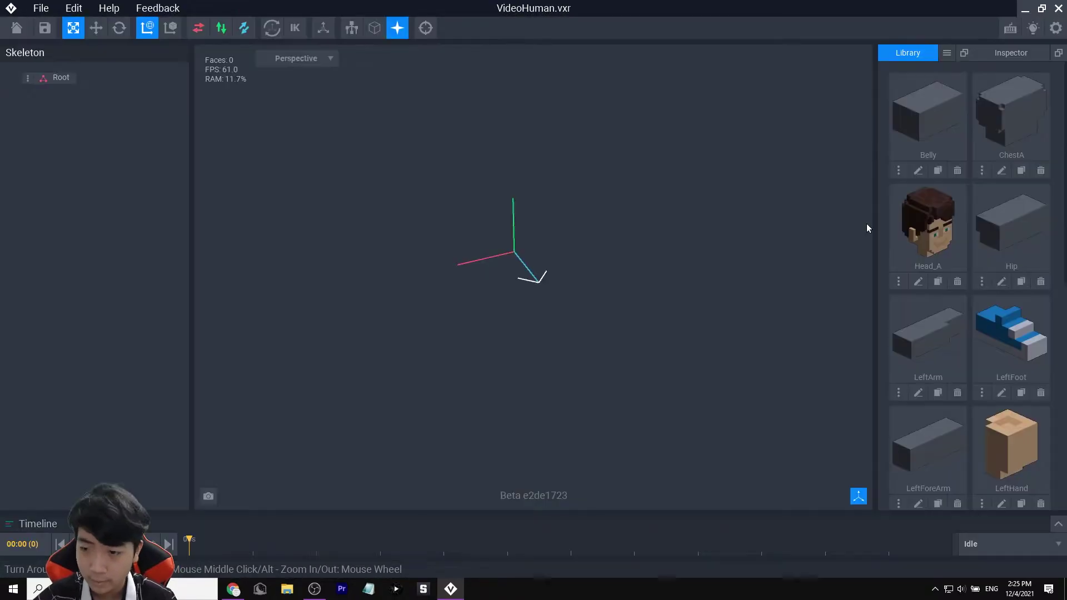
left_click(948, 52)
left_click(956, 97)
left_click(614, 353)
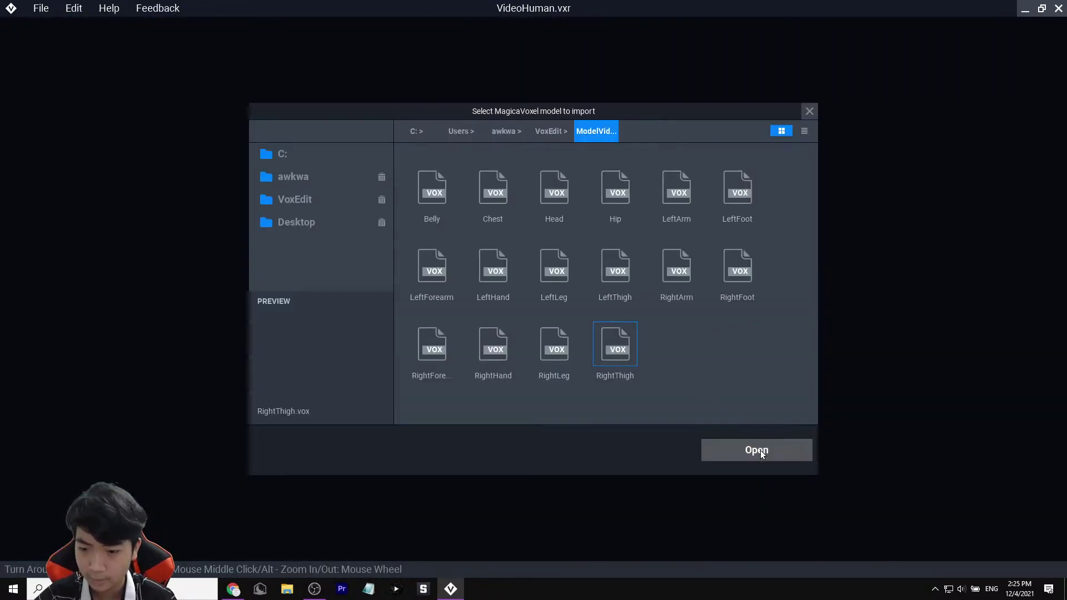
left_click(761, 450)
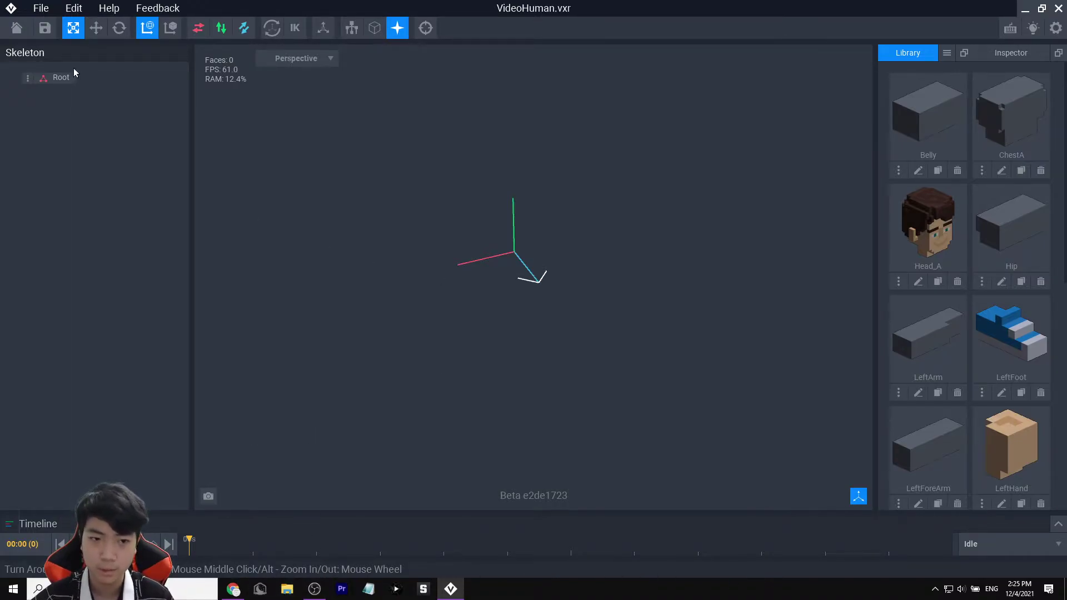
Save and close the VideoHuman rig, and reopen the most recently modified Avatar_V2 rig.
left_click(11, 32)
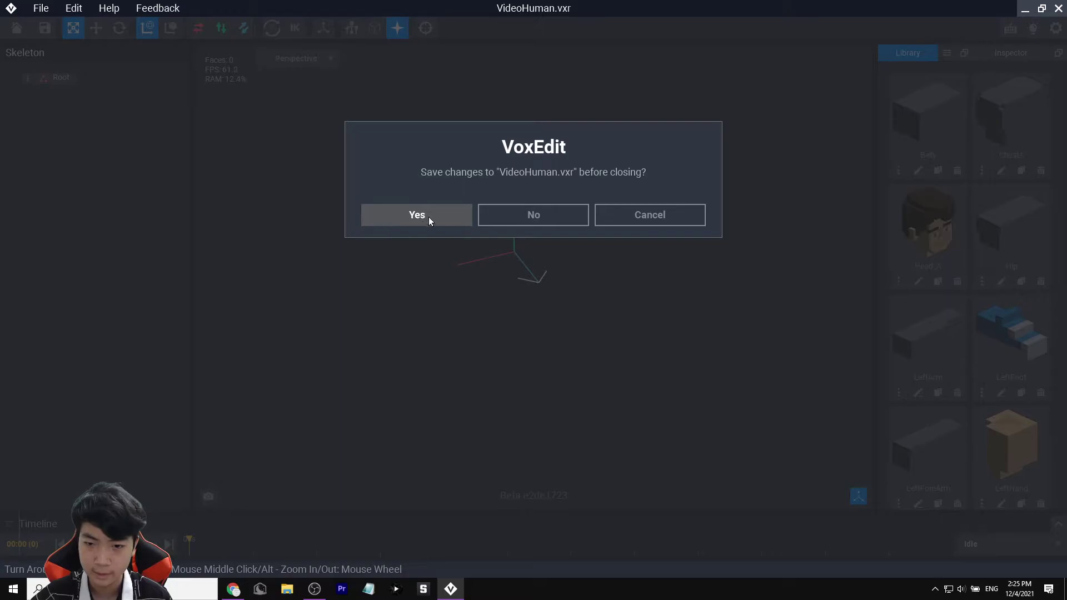
left_click(409, 217)
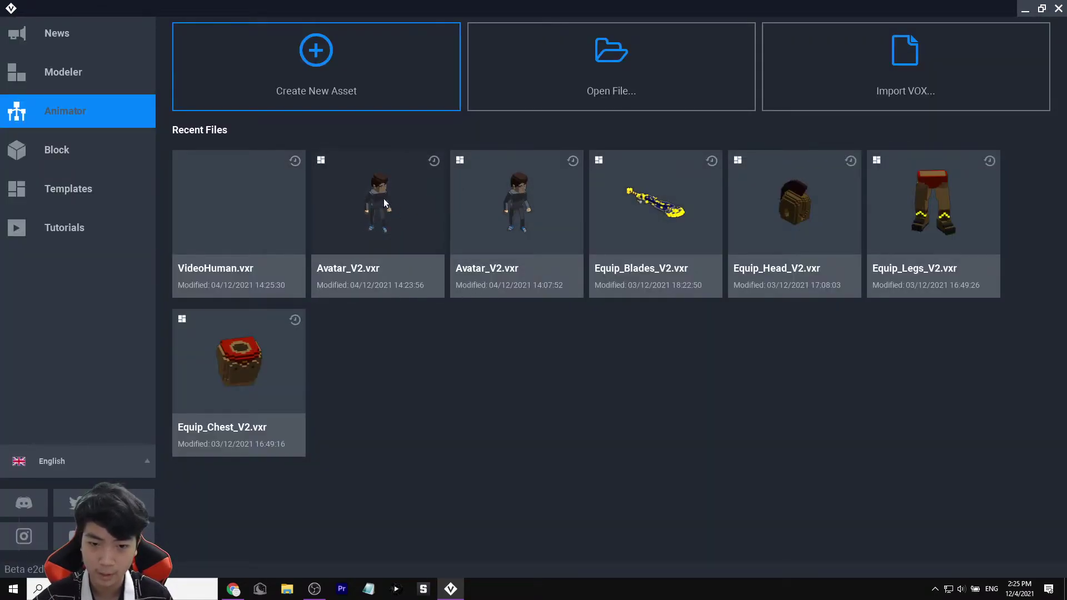
left_click(412, 220)
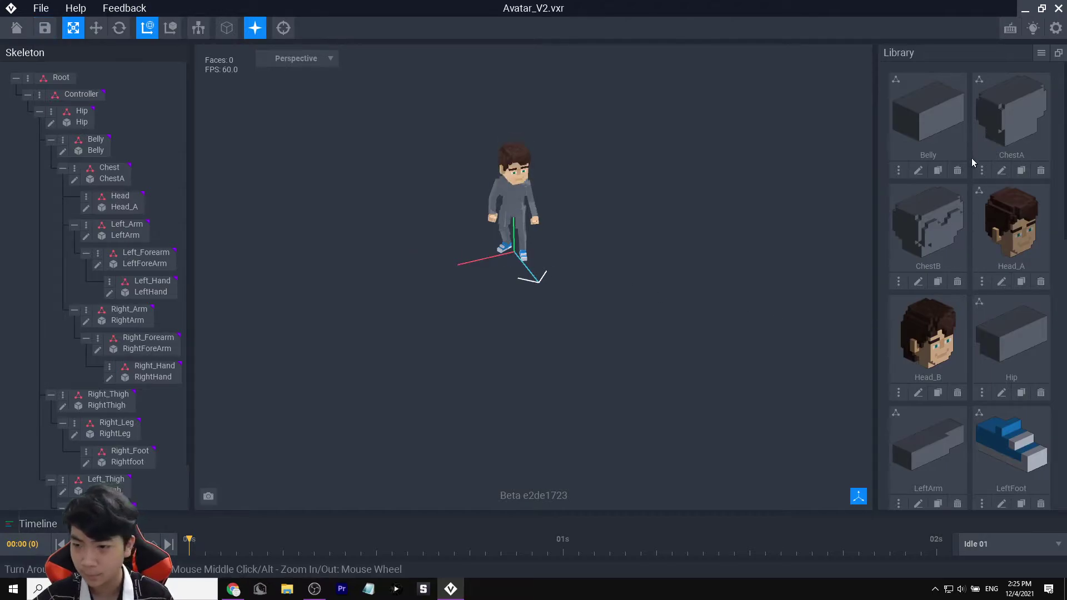
Examine the avatar's skeleton hierarchy from the controller and hip down to the hands and feet.
scroll(119, 278, "down", 3)
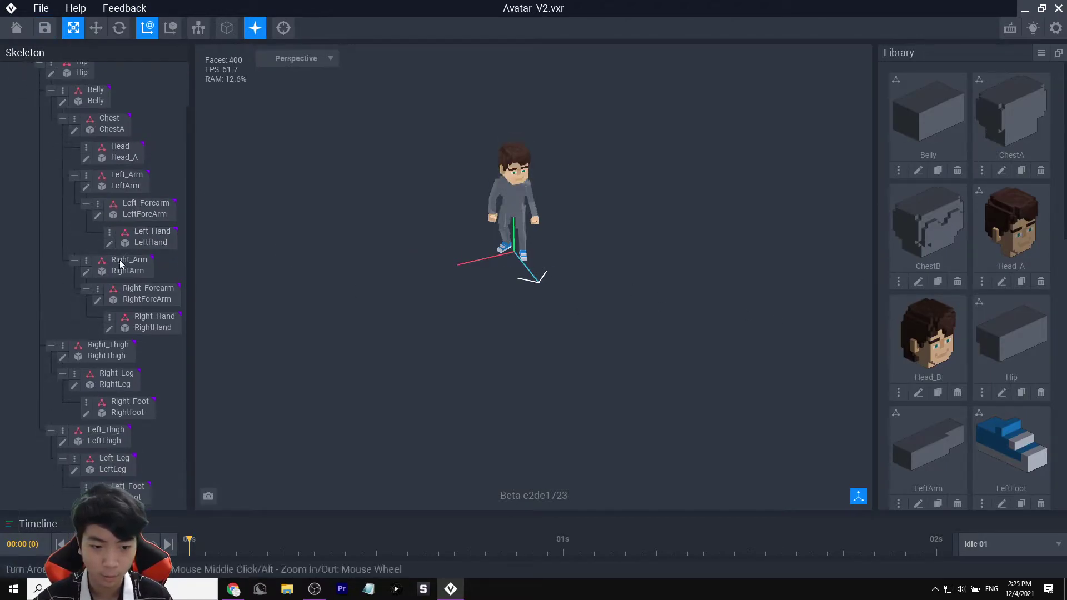
scroll(114, 276, "up", 3)
scroll(111, 274, "down", 1)
scroll(111, 274, "down", 1)
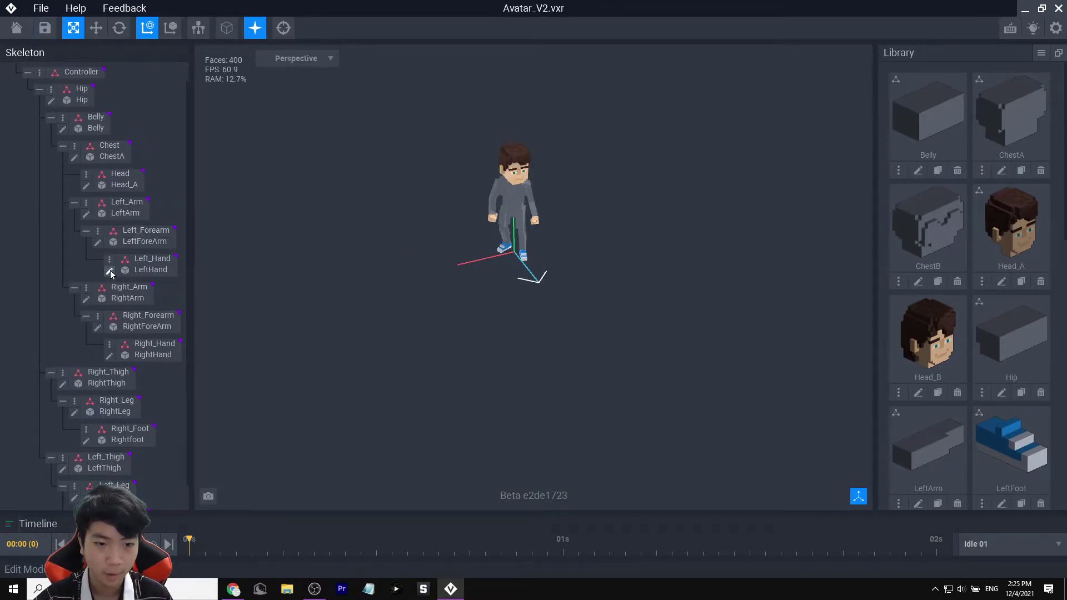
scroll(111, 275, "down", 2)
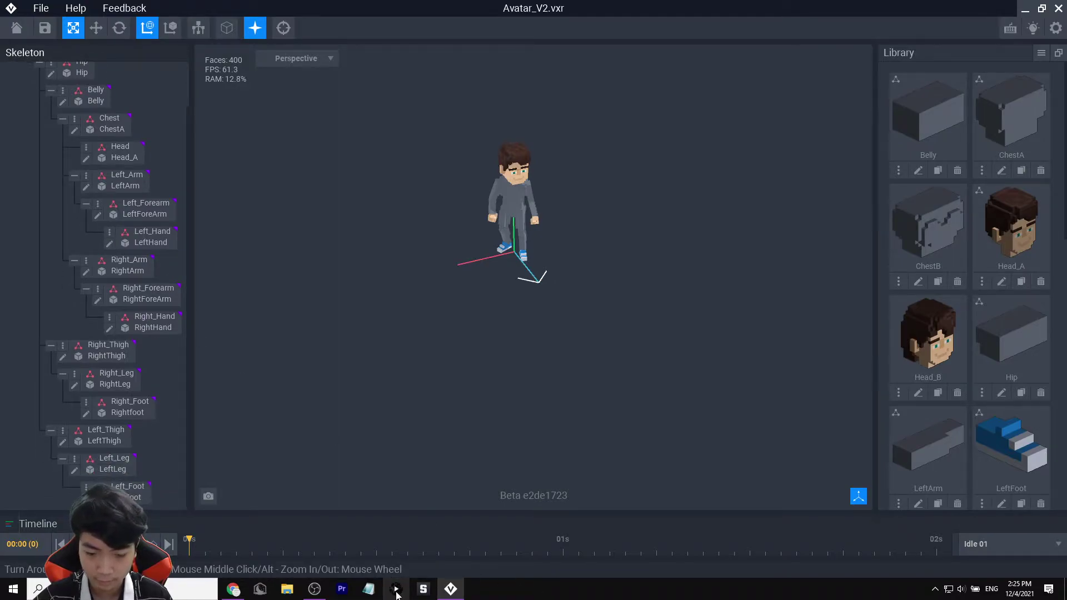
scroll(145, 356, "up", 3)
scroll(114, 255, "down", 2)
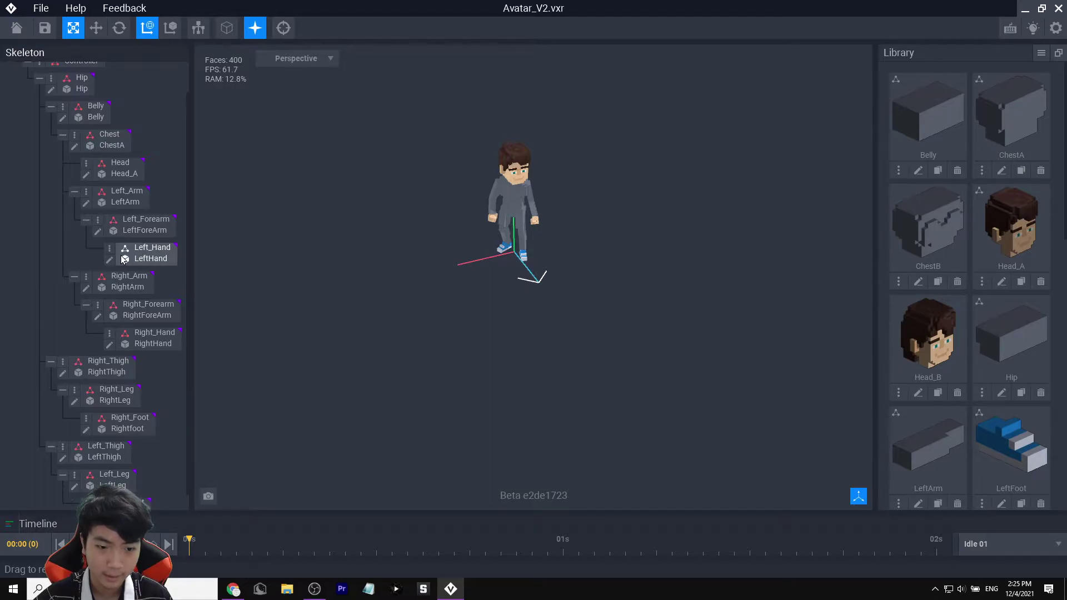
scroll(122, 256, "up", 1)
scroll(121, 256, "down", 3)
scroll(121, 256, "up", 1)
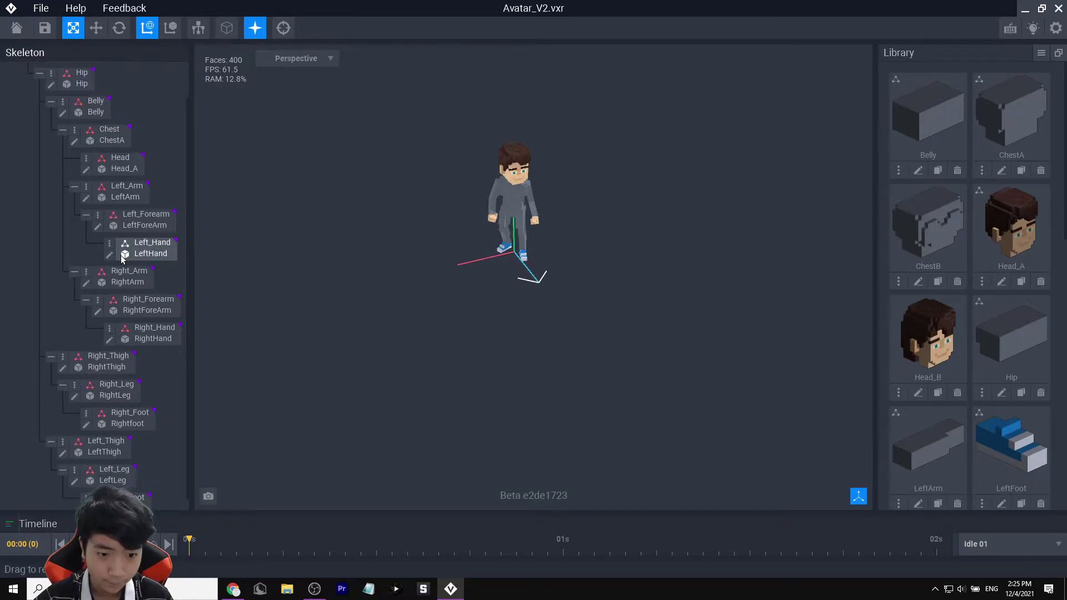
scroll(123, 259, "up", 1)
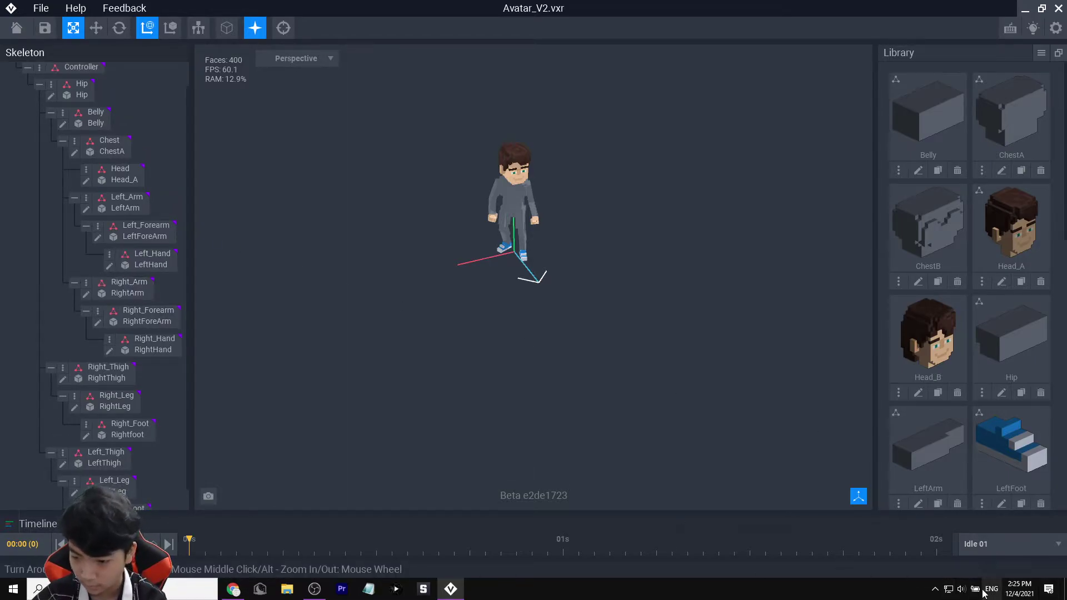
Capture the avatar's skeleton hierarchy as a region screenshot and open the uploaded image in the browser.
left_click(935, 589)
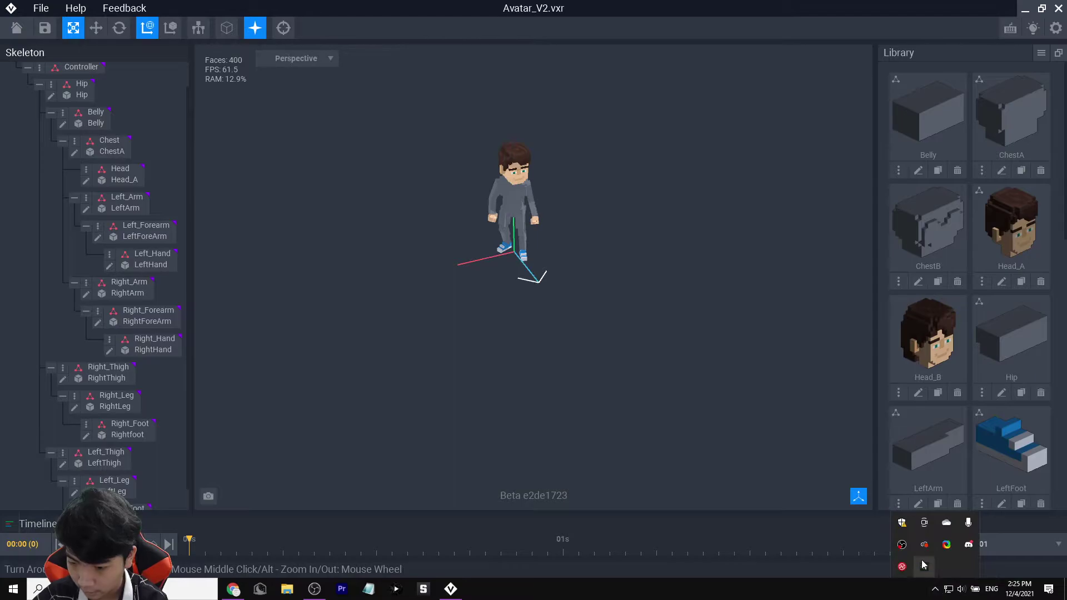
left_click(948, 546)
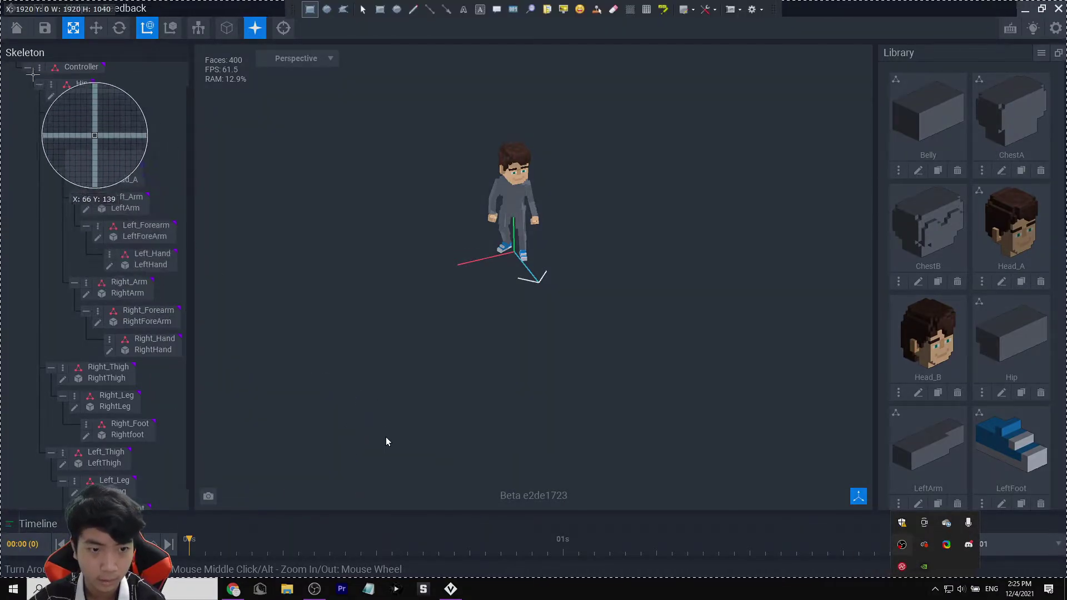
left_click_drag(15, 63, 188, 510)
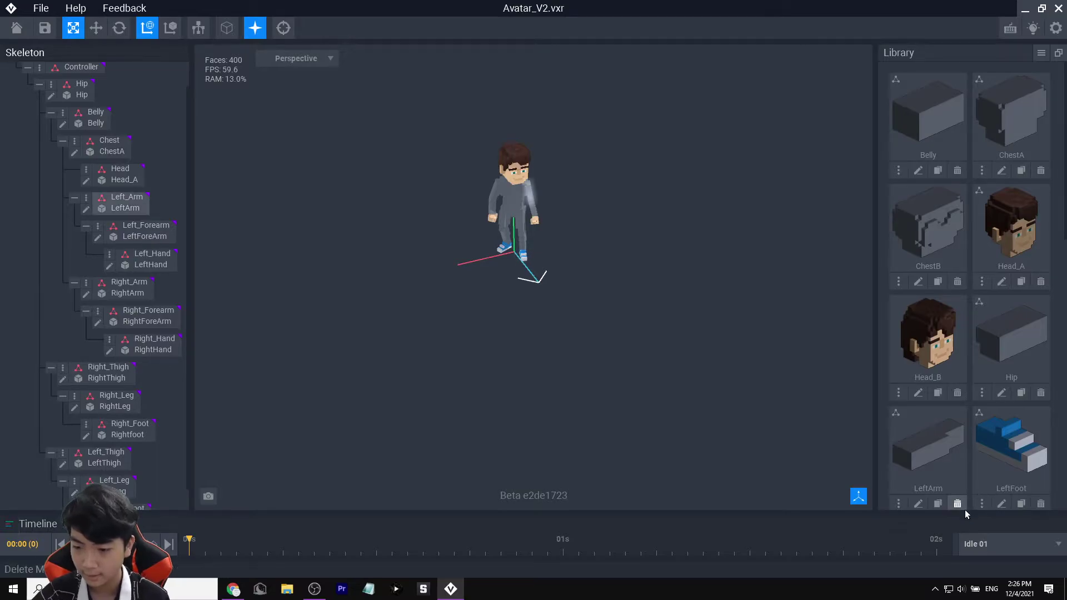
left_click(1032, 466)
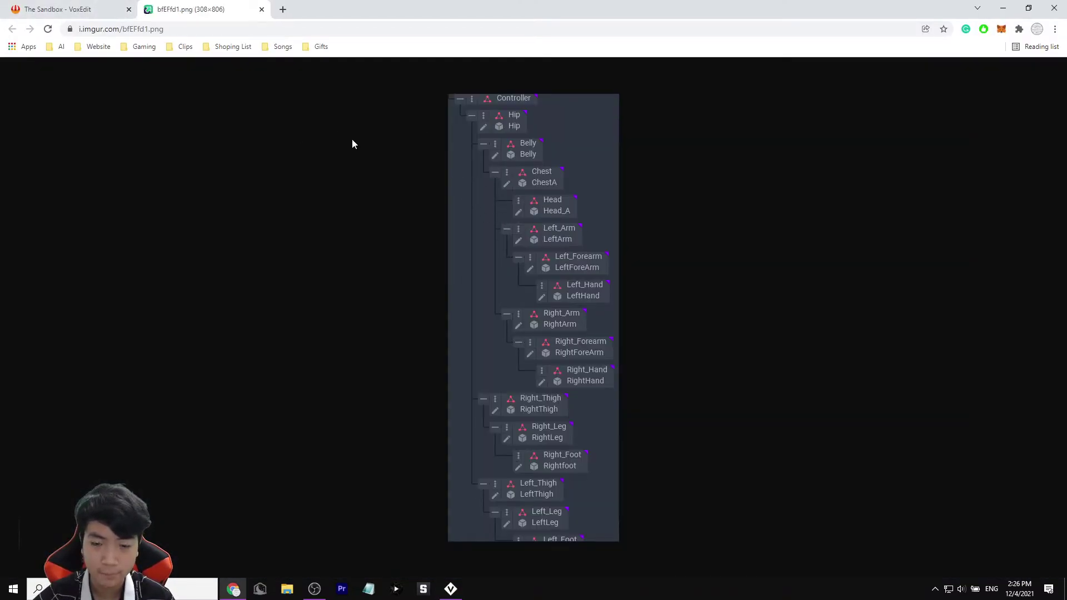
Save the captured hierarchy image to disk and open it in a narrowed Photos window over the rig editor.
right_click(512, 190)
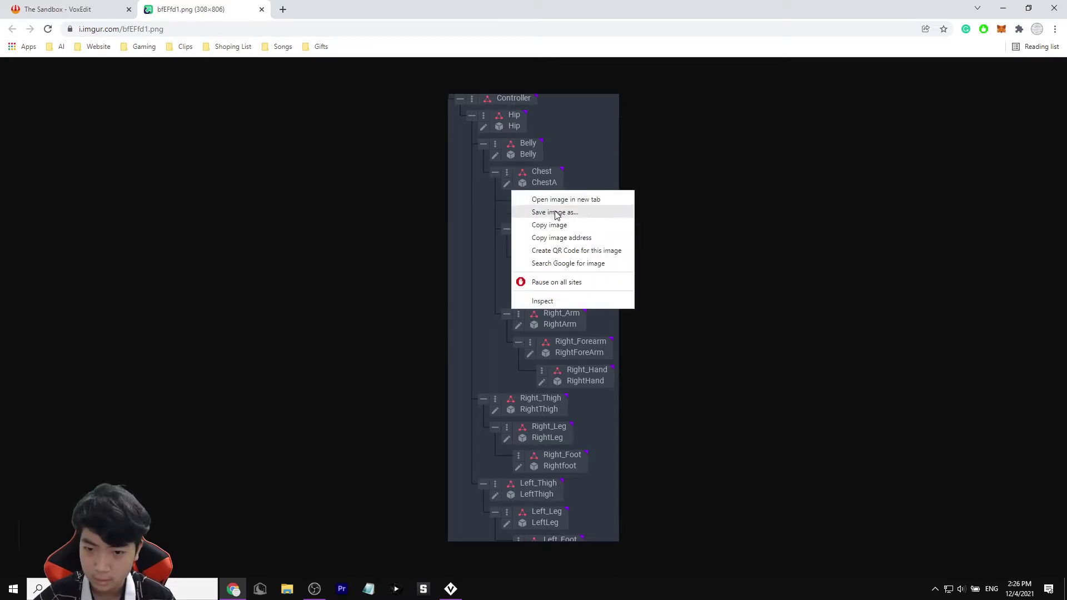
left_click(598, 213)
left_click(388, 254)
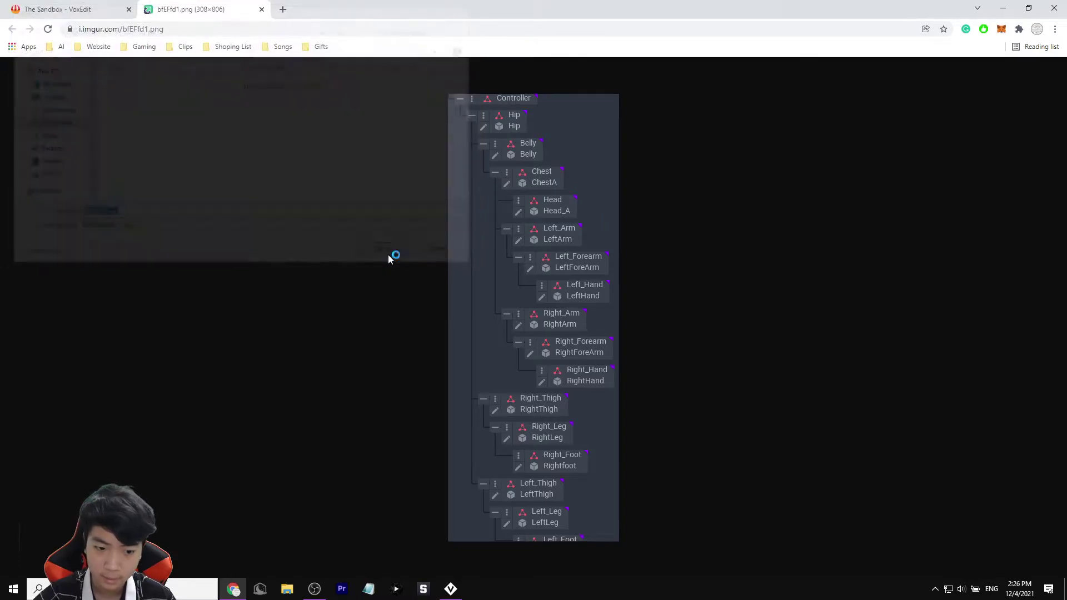
left_click(116, 562)
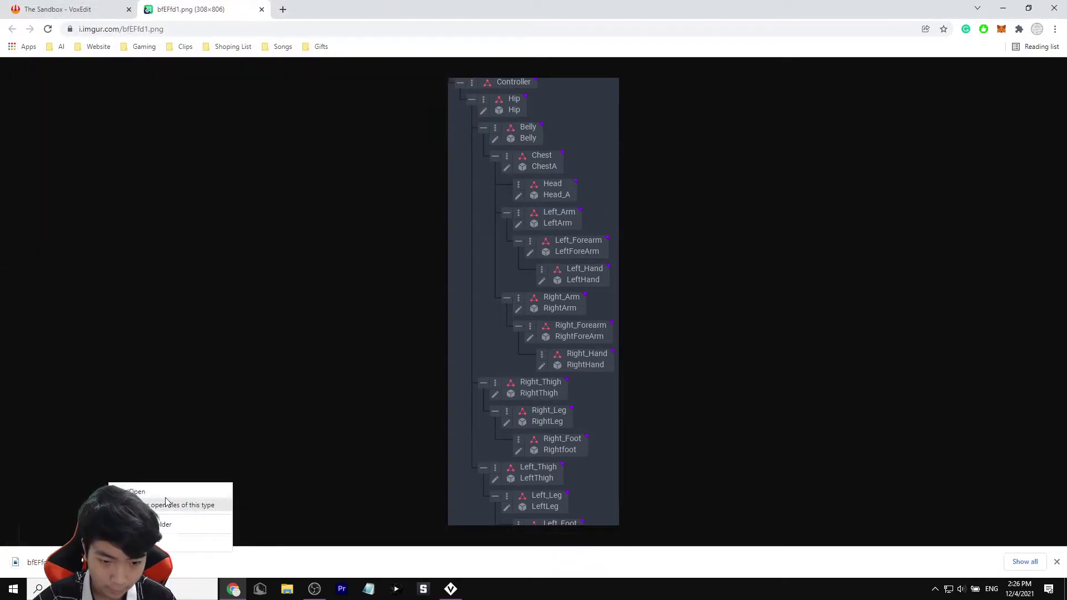
left_click(165, 492)
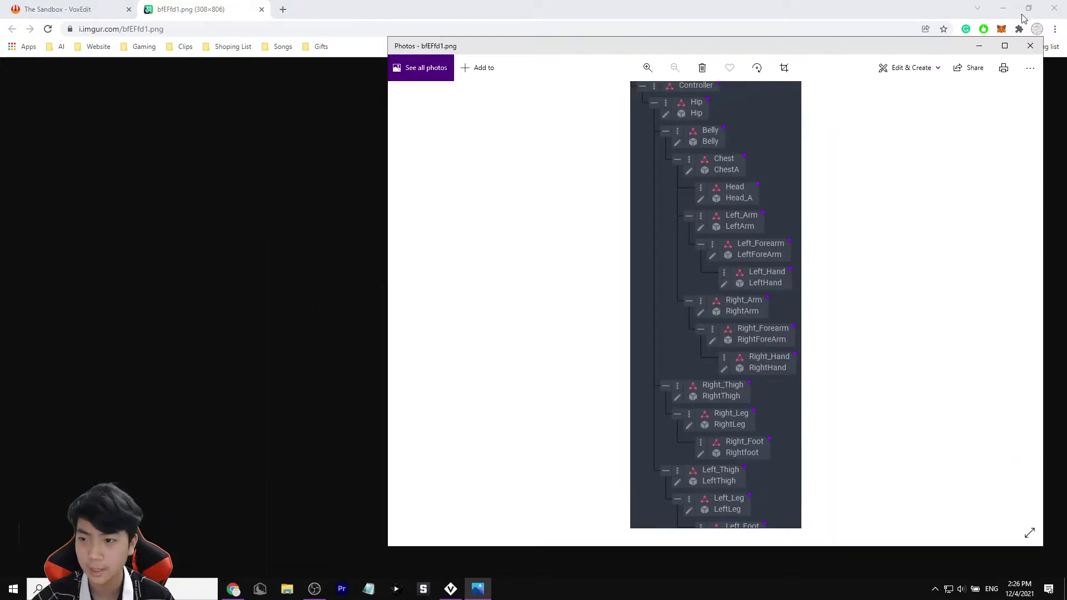
left_click(1007, 9)
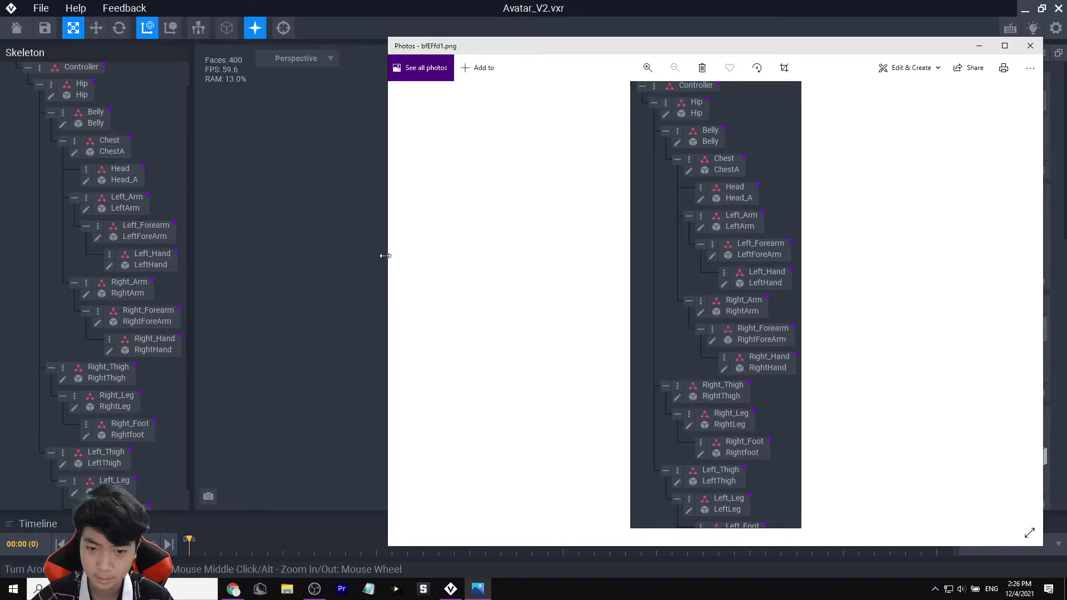
left_click_drag(385, 256, 627, 245)
left_click(1030, 45)
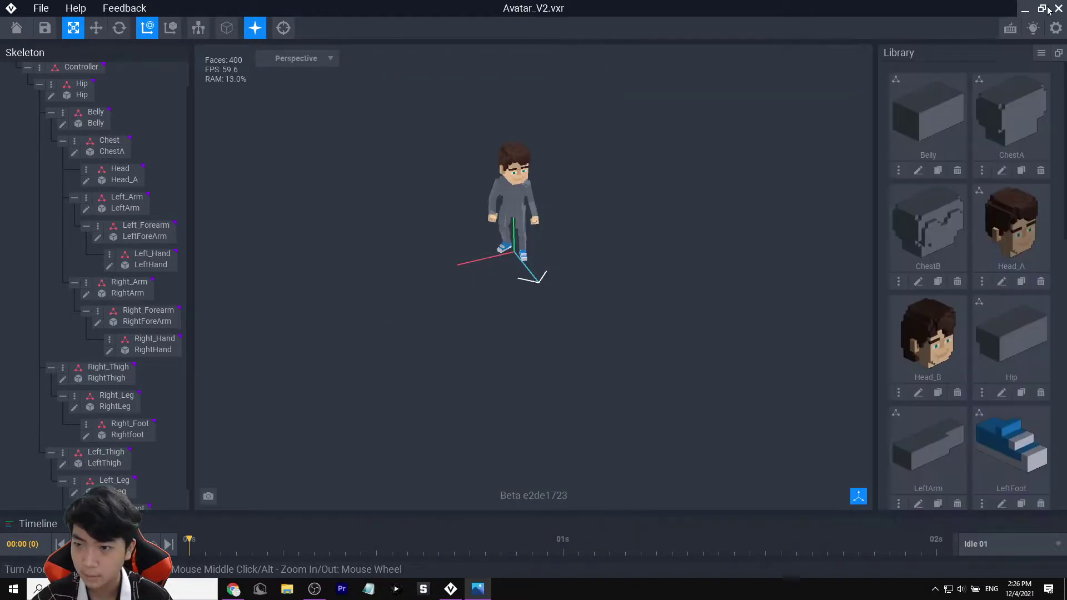
left_click(1042, 8)
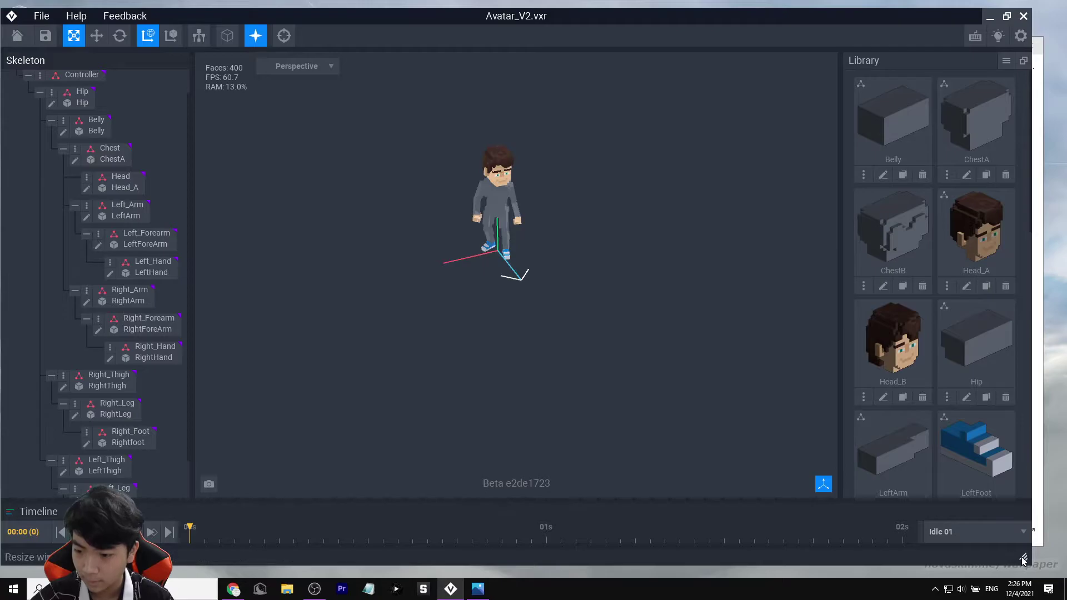
mouse_move(1024, 557)
left_mouse_down()
mouse_move(873, 546)
mouse_move(1039, 547)
mouse_move(1007, 567)
left_mouse_up()
left_click(982, 16)
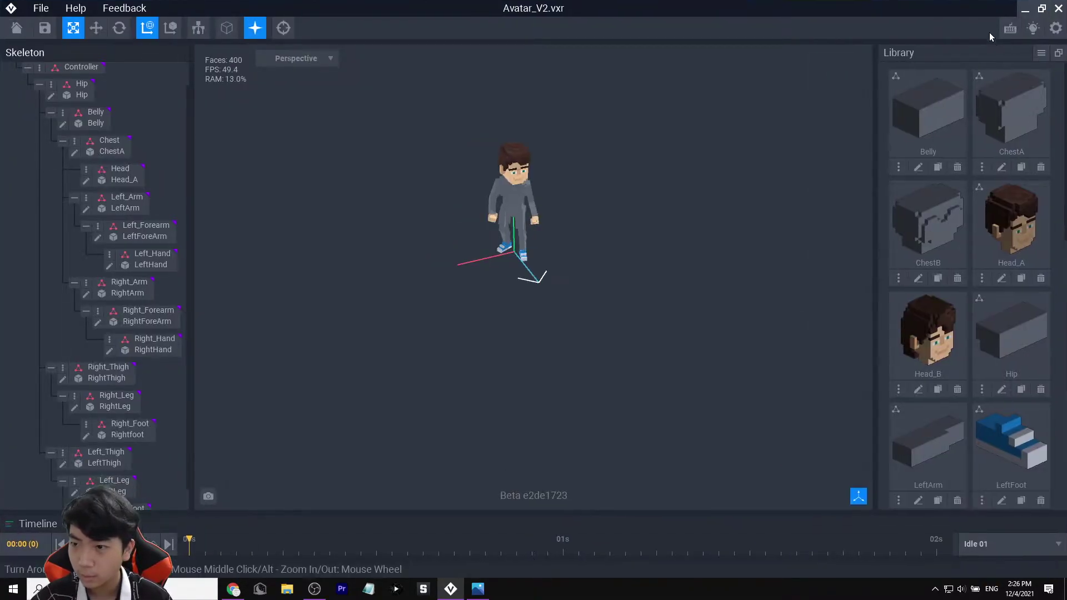
Bring the hierarchy reference image back to the front and reposition its window beside the avatar.
left_click(477, 589)
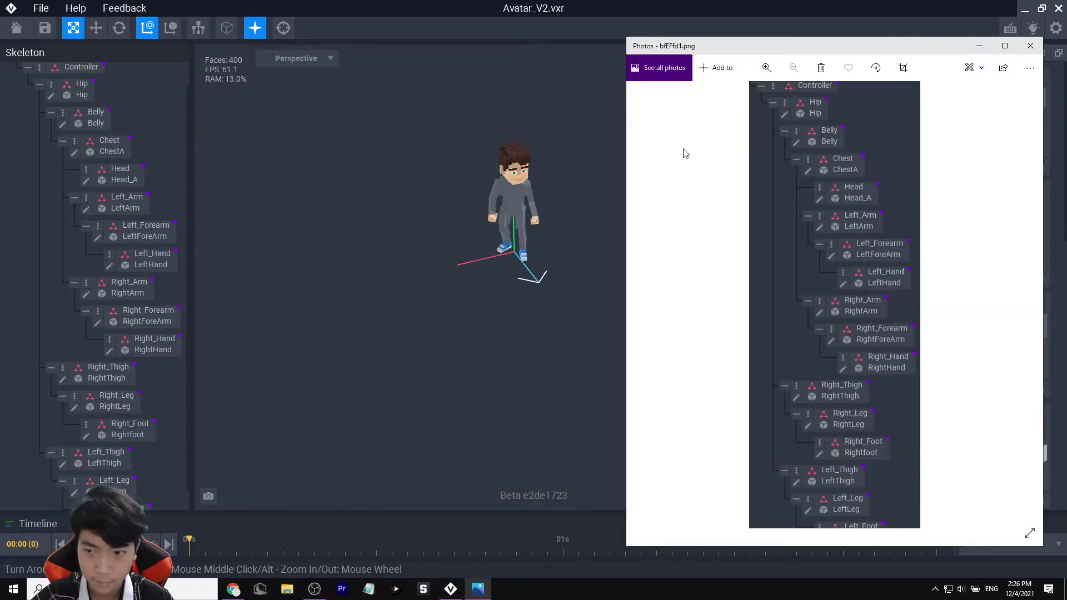
left_click_drag(775, 47, 725, 32)
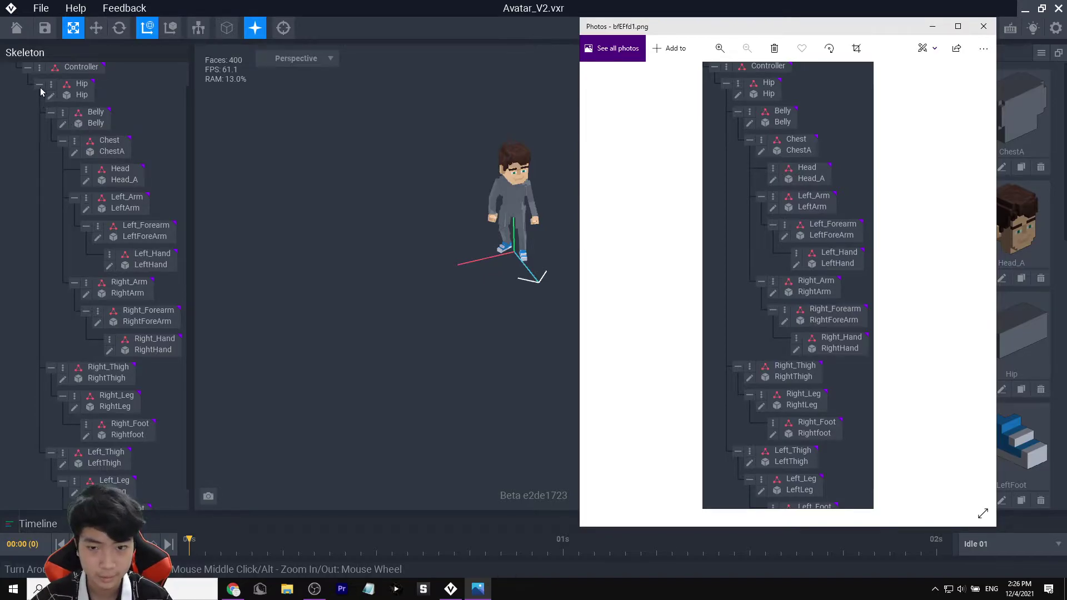
Leave the Avatar_V2 rig and open the recent VideoHuman.vxr rig with its imported body-part library.
left_click(19, 33)
left_click(19, 32)
left_click(417, 215)
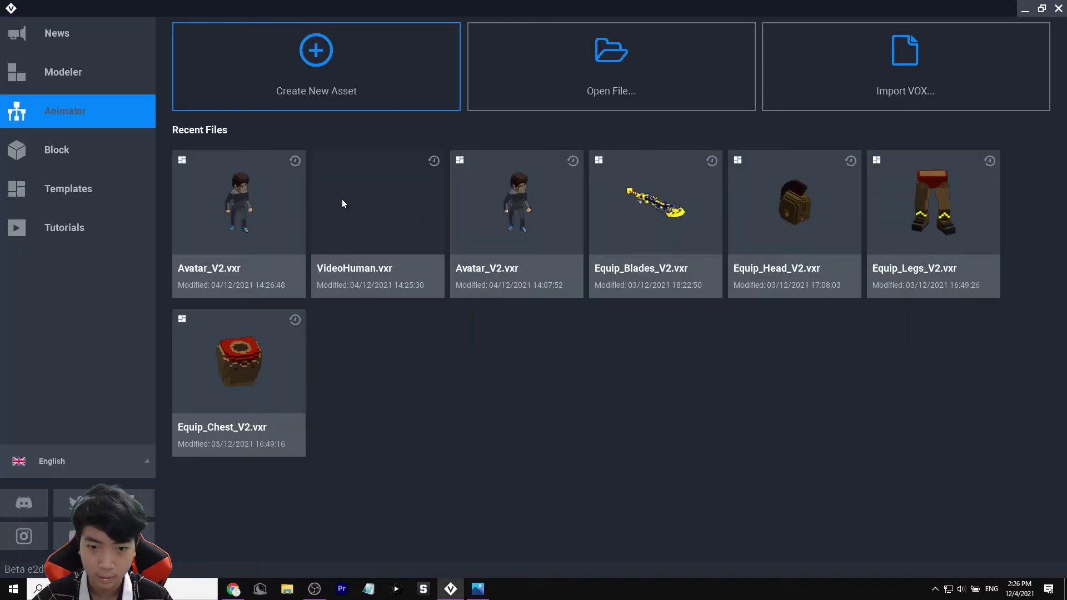
left_click(368, 203)
scroll(977, 200, "down", 3)
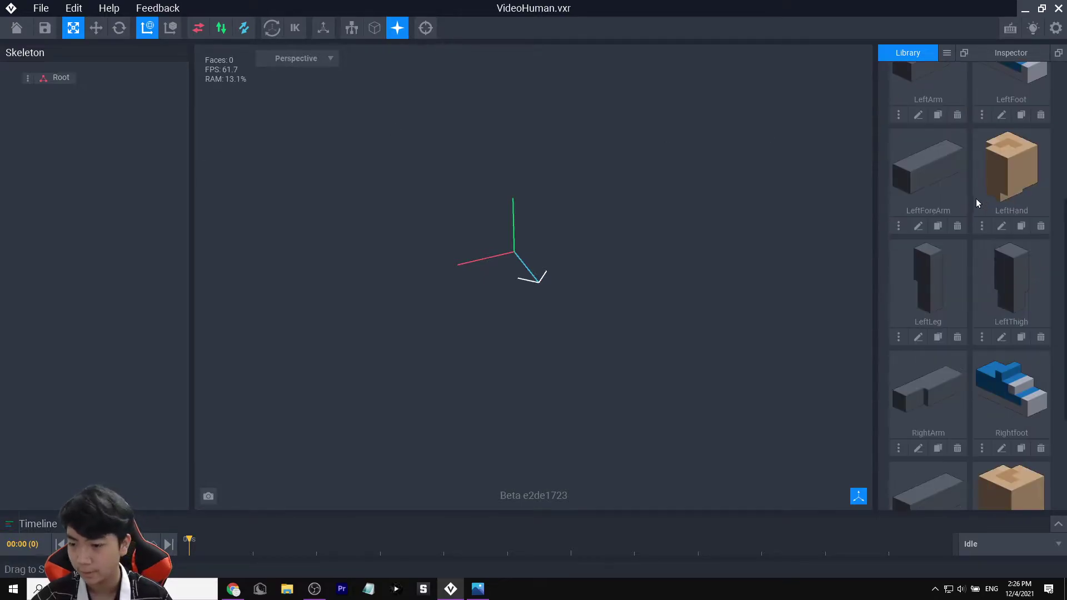
Create a child node named Controller under the Root node.
left_click(27, 78)
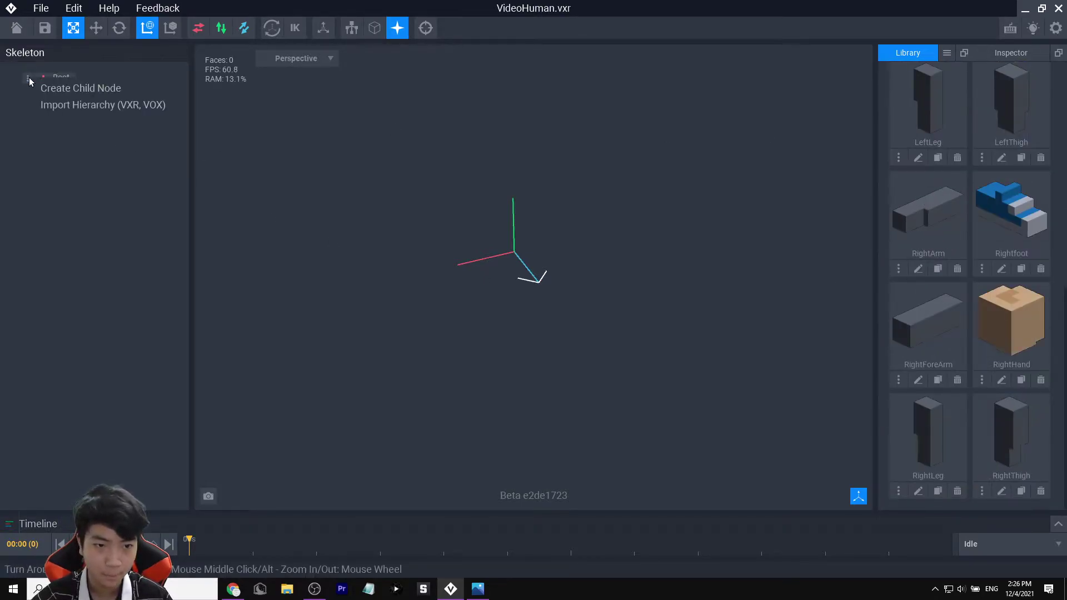
left_click(63, 89)
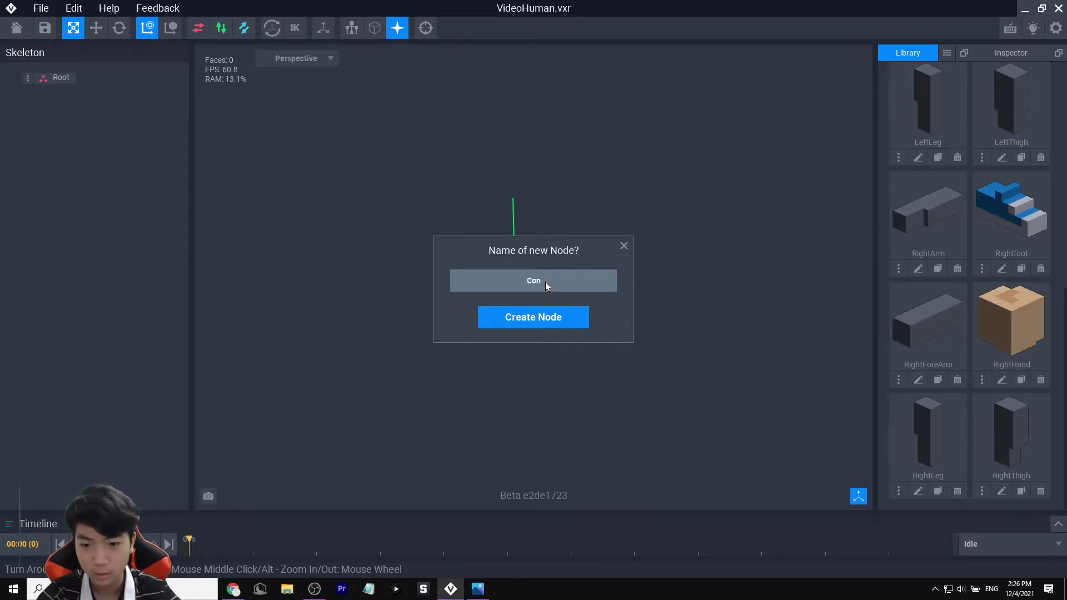
left_click(547, 315)
Check the hierarchy reference image and create a child node named Hip under Controller.
left_click(480, 588)
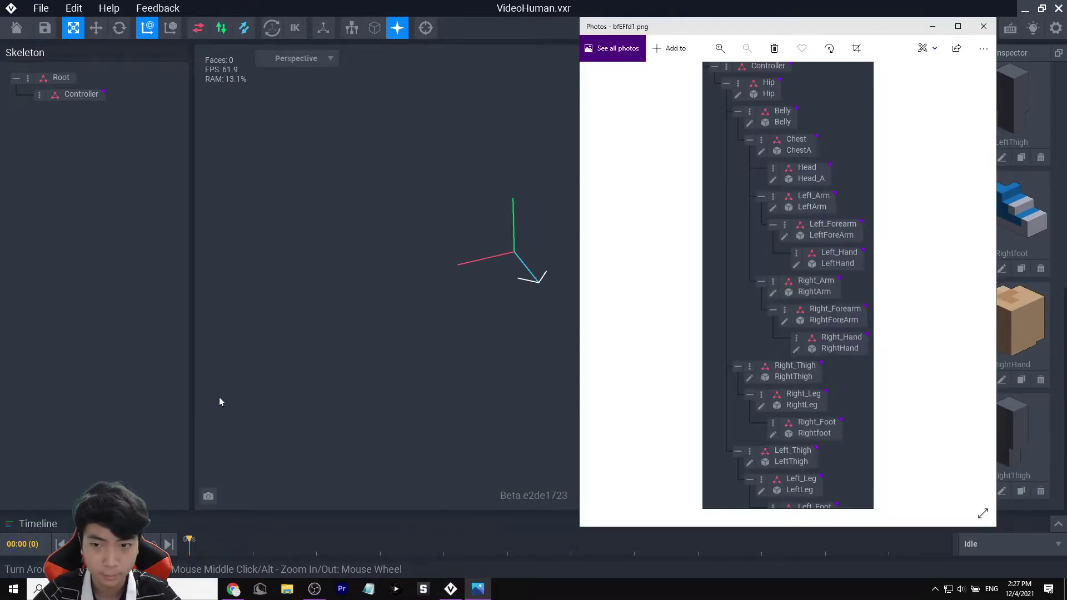
left_click(34, 96)
left_click(39, 95)
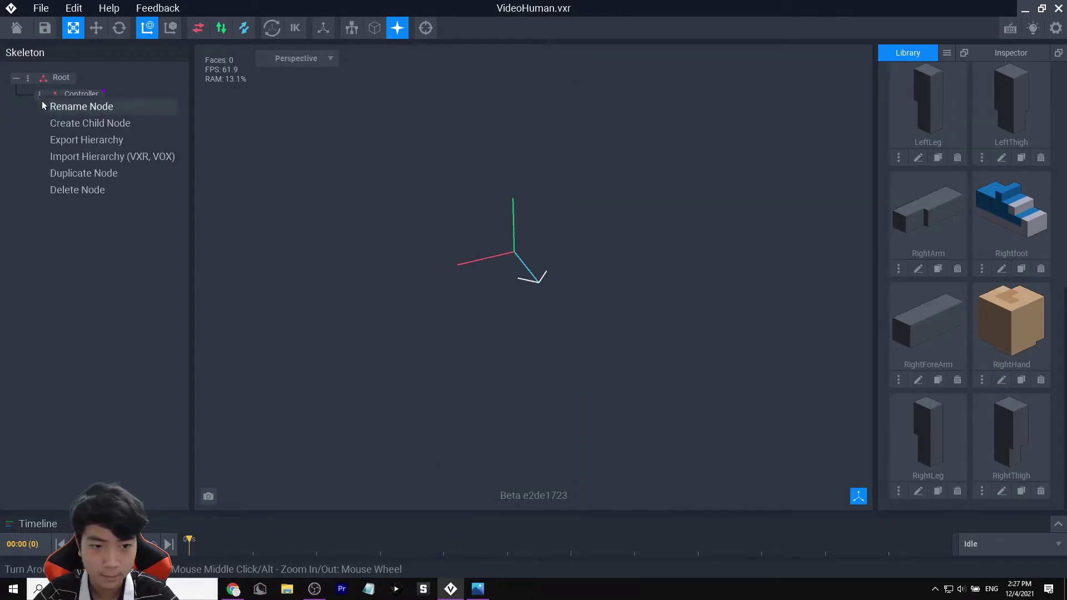
left_click(78, 119)
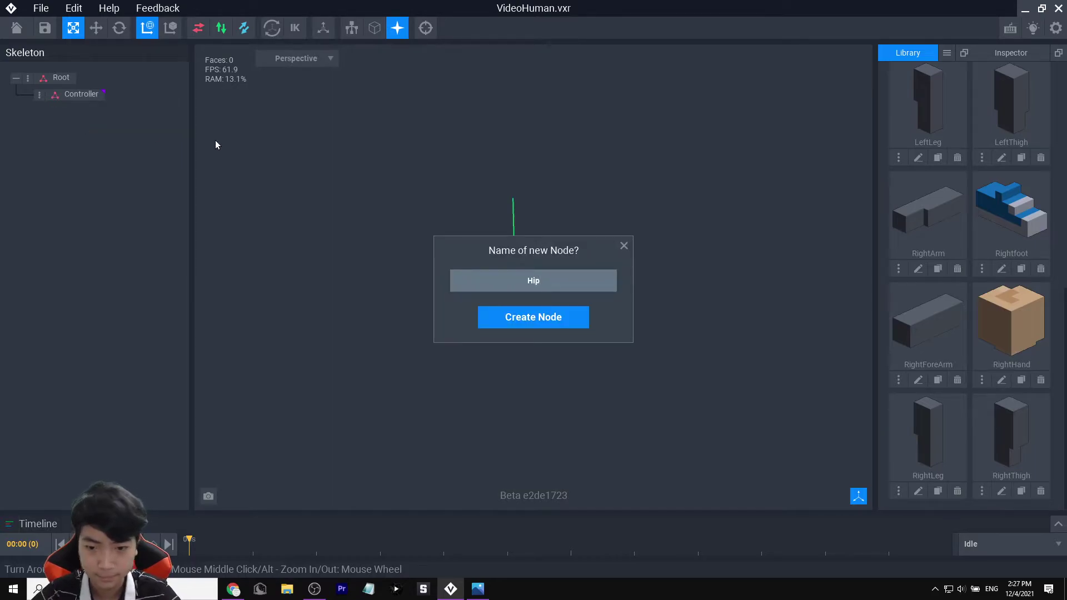
left_click(529, 328)
Move the reference image out of the way and build the remaining nodes under Hip to match it, from Belly through to Left_Foot.
left_click(477, 588)
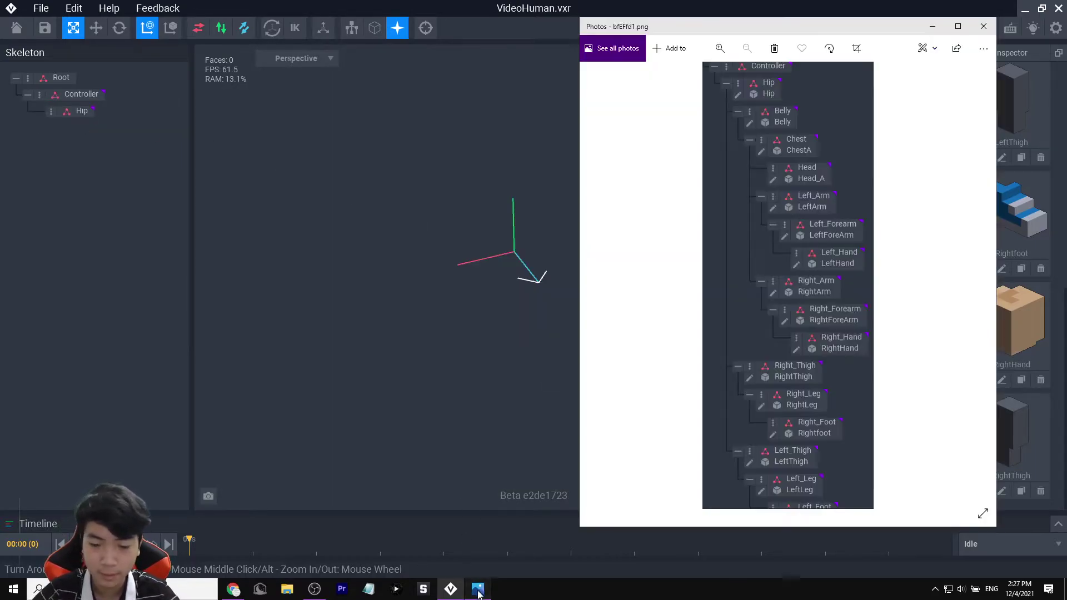
left_click_drag(747, 30, 0, 30)
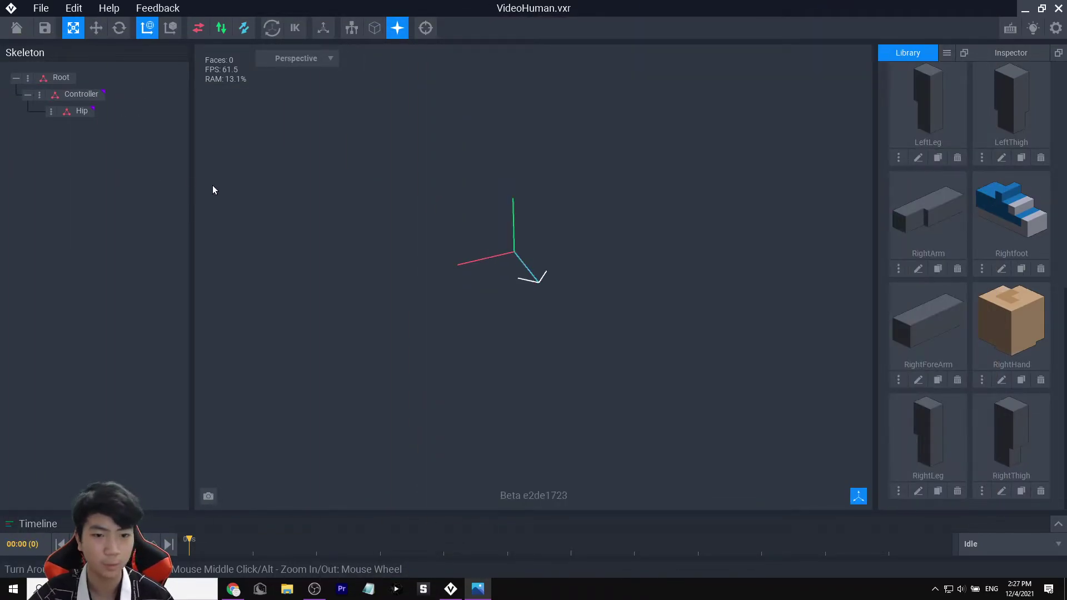
left_click(51, 112)
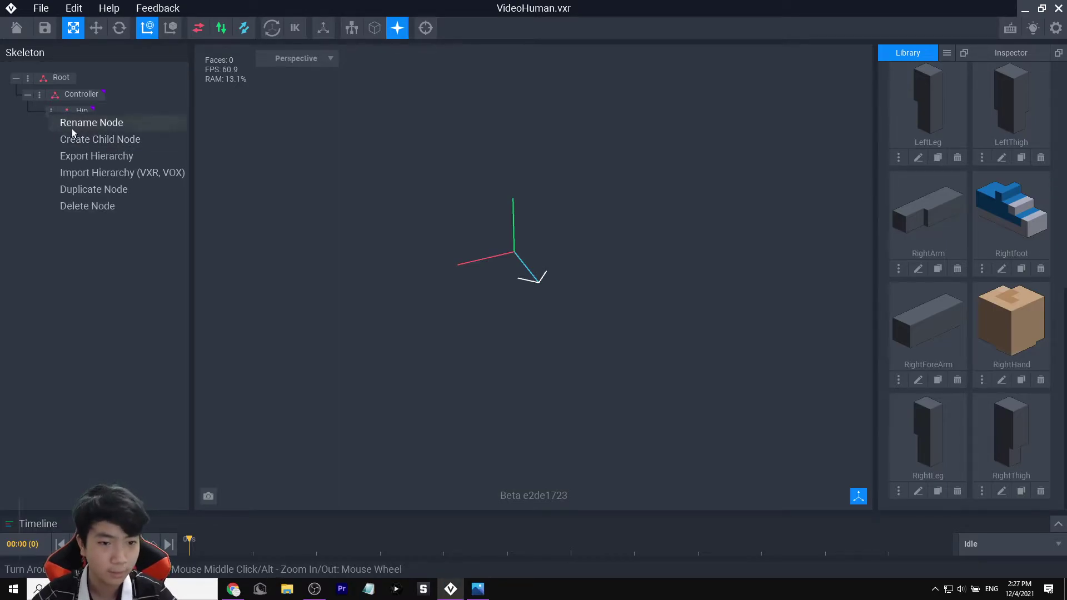
left_click(99, 140)
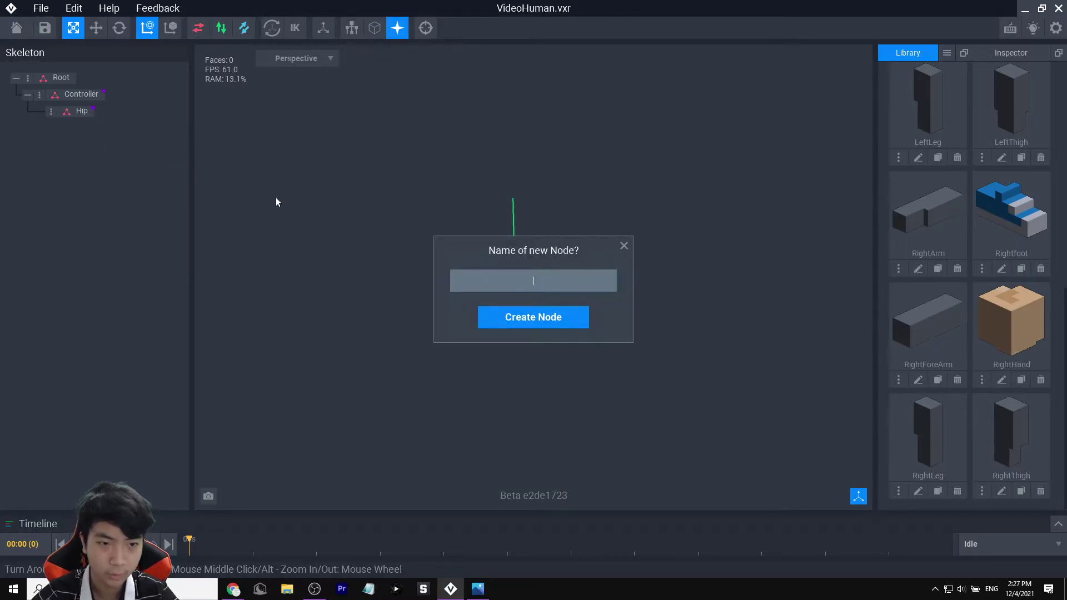
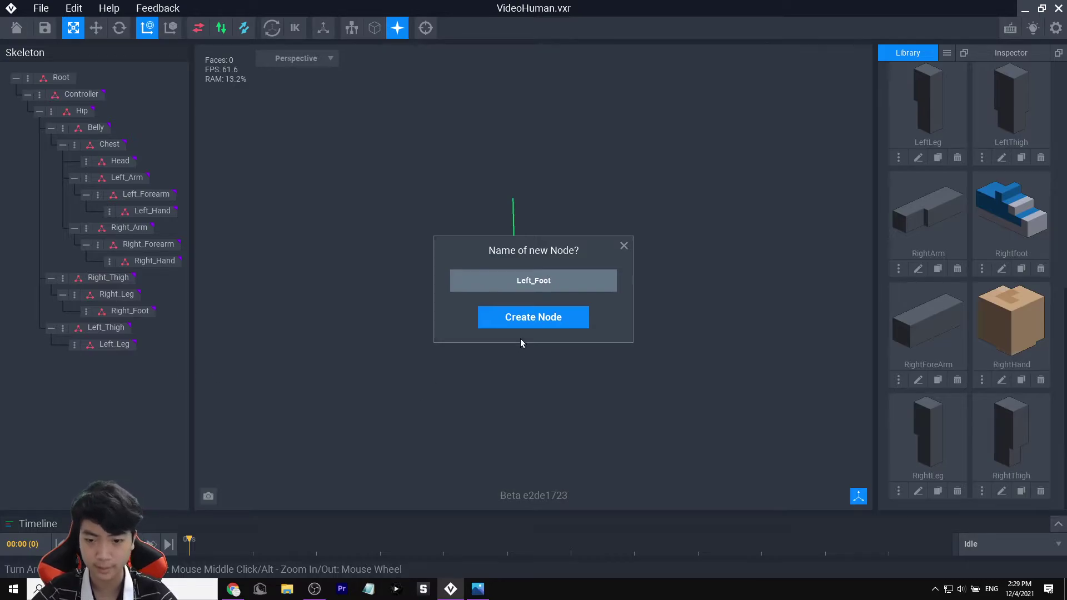
left_click(519, 324)
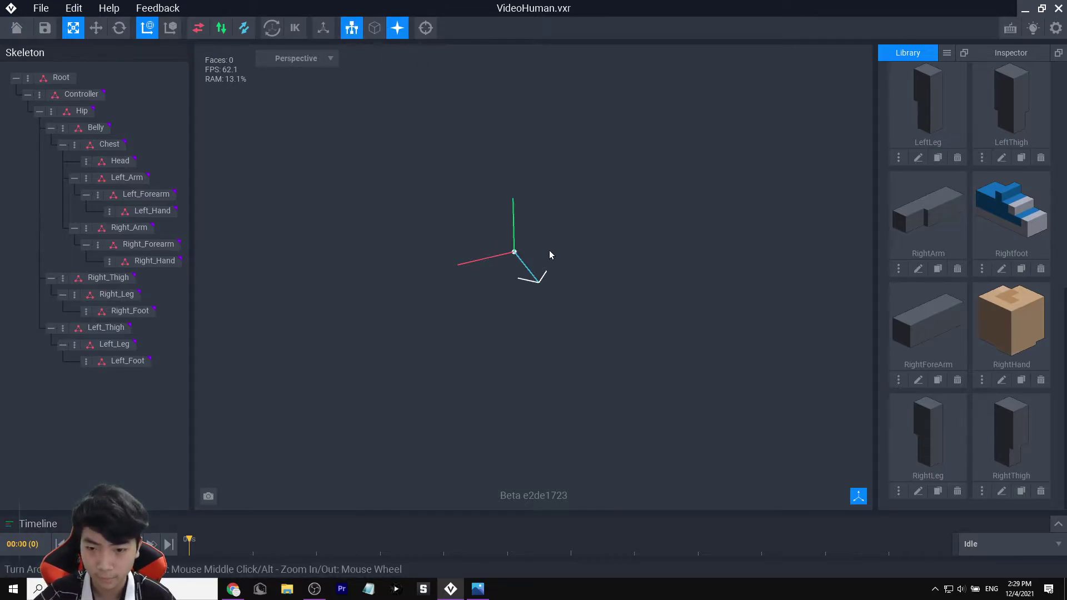
Examine the joints of the new skeleton at the origin, switching the skeleton display on and off.
scroll(517, 253, "up", 3)
right_click_drag(517, 253, 379, 148)
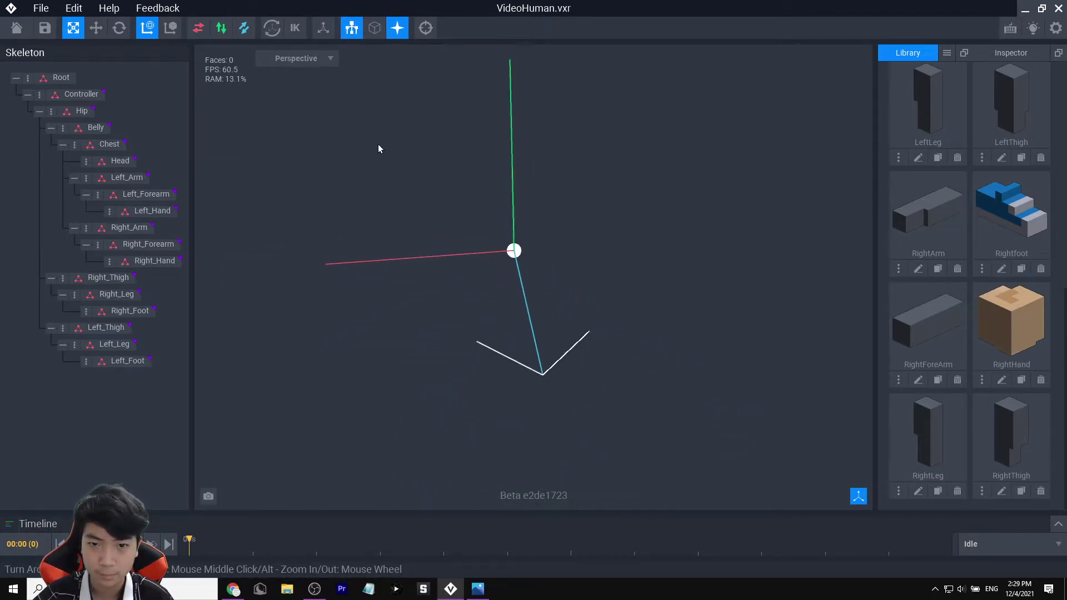
left_click(354, 32)
right_click_drag(495, 214, 493, 206)
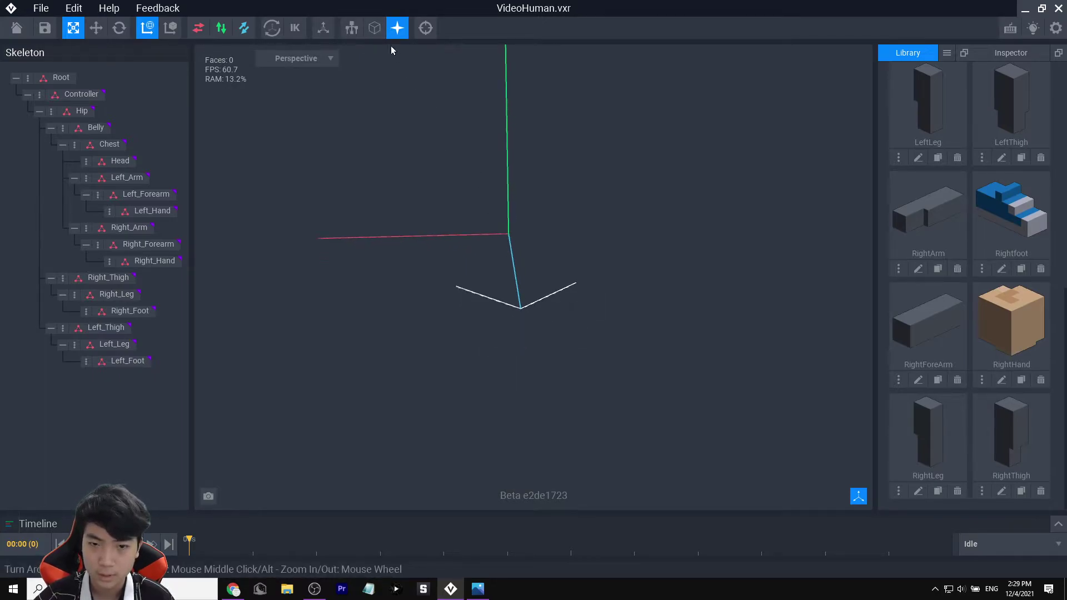
left_click(352, 28)
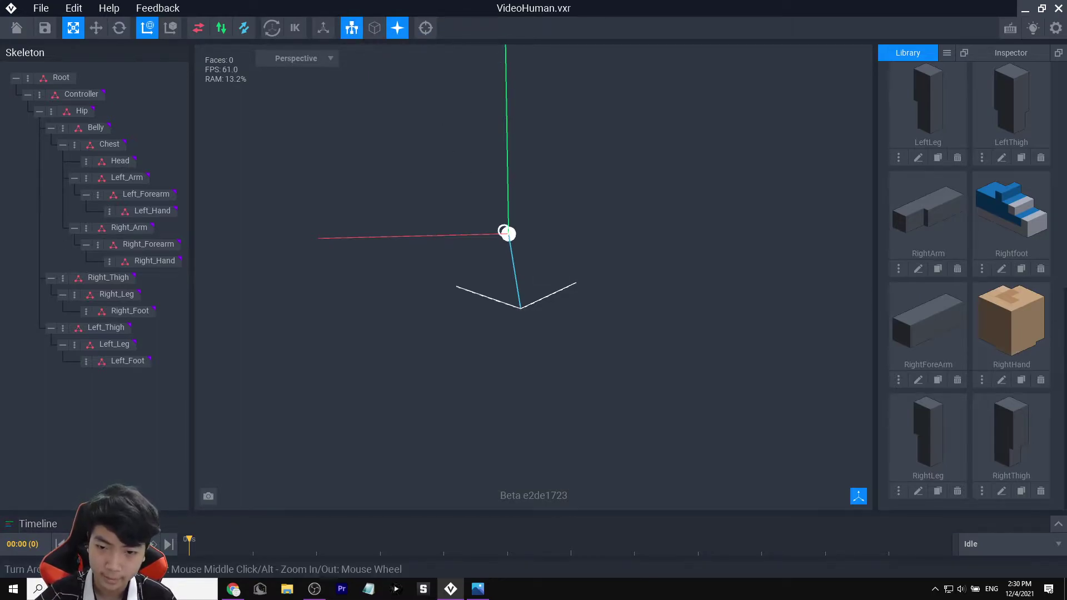
right_click_drag(503, 230, 498, 229)
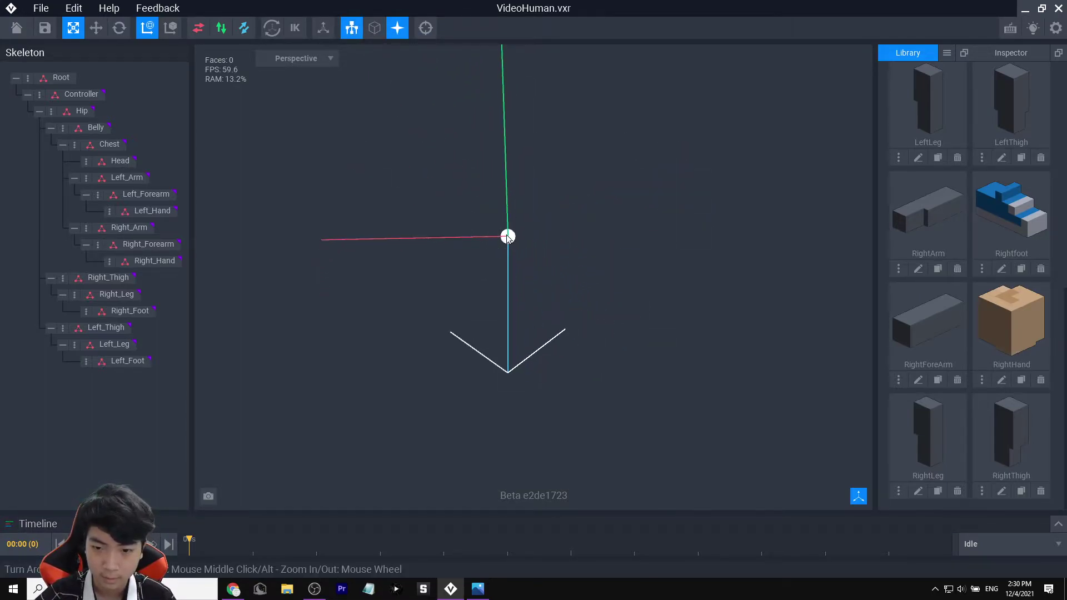
left_click(358, 31)
Assign the Hip, Belly, ChestA and Head_A models from the library to the Hip, Belly, Chest and Head nodes.
scroll(976, 161, "up", 5)
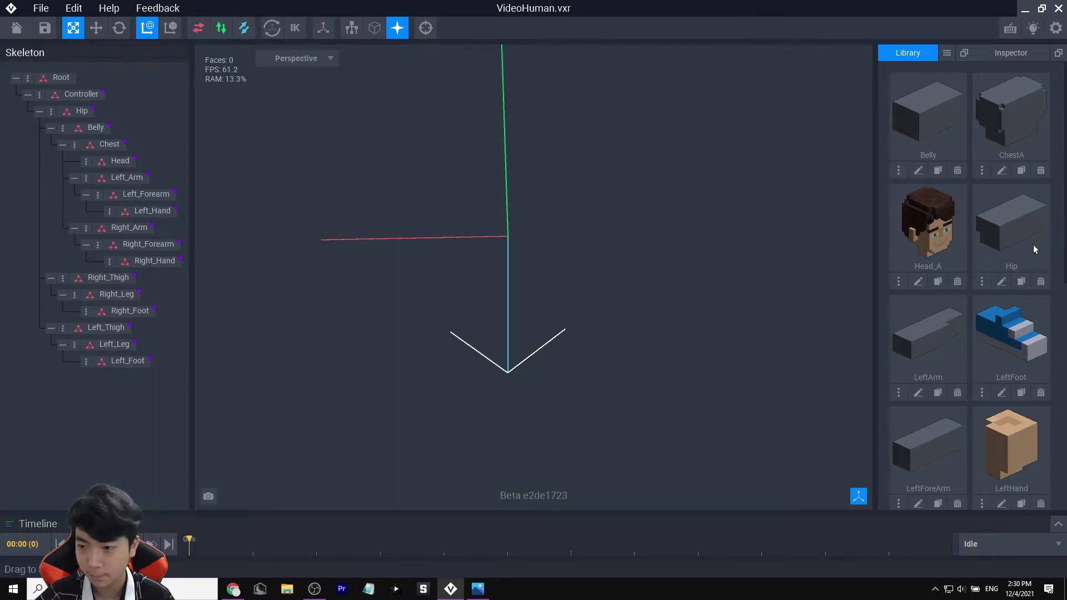
left_click_drag(1033, 249, 86, 112)
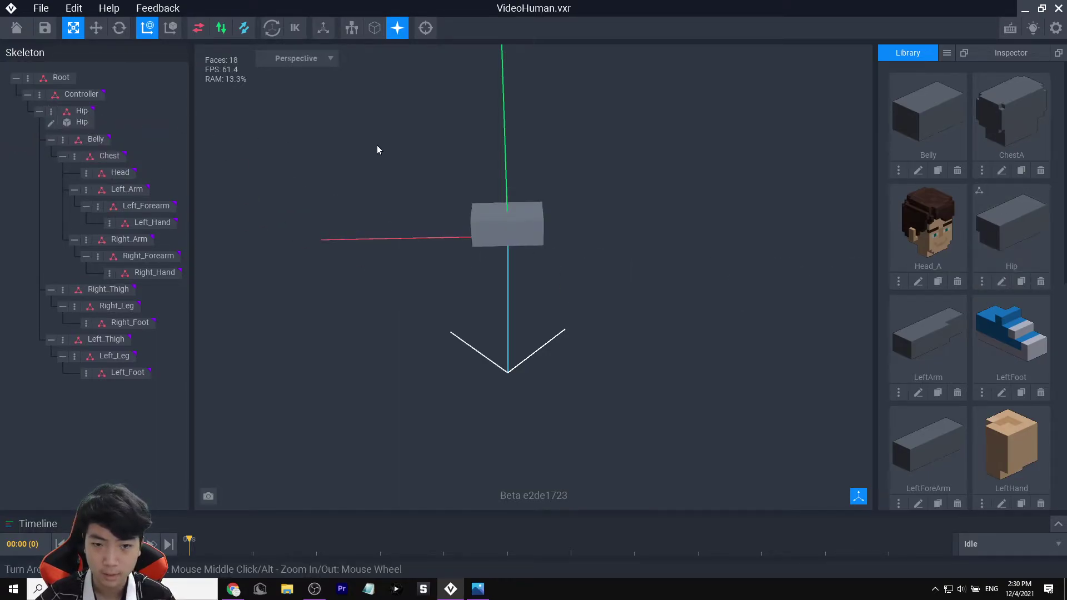
left_click_drag(928, 114, 97, 140)
left_click_drag(1003, 147, 108, 167)
left_click_drag(928, 222, 121, 196)
Assign the LeftArm, LeftForeArm and LeftHand models to the Left_Arm, Left_Forearm and Left_Hand nodes.
scroll(947, 329, "down", 3)
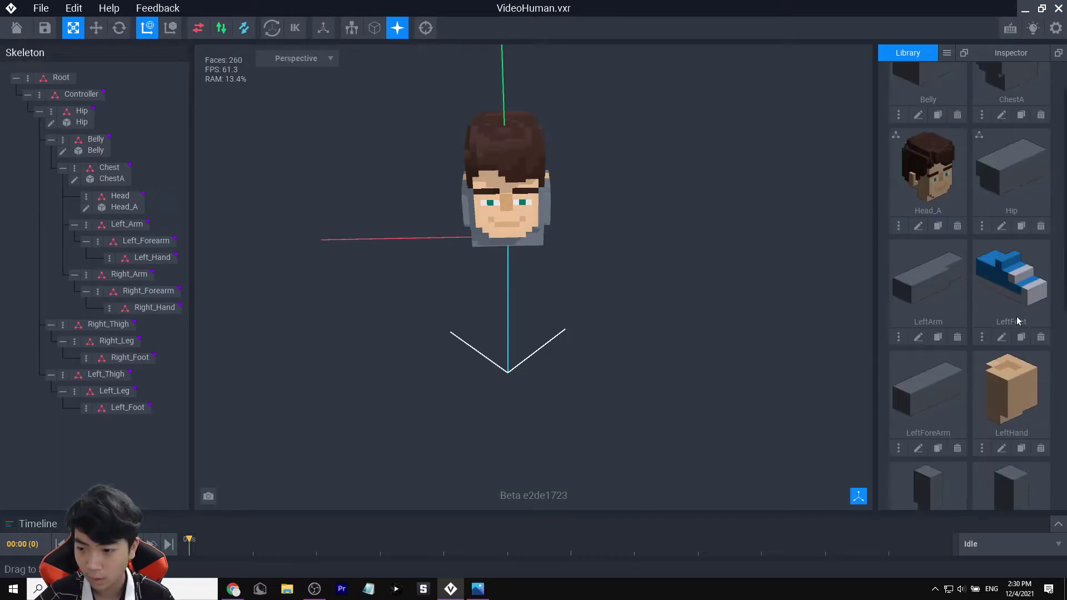
scroll(945, 289, "up", 1)
left_click_drag(944, 250, 131, 225)
left_click_drag(933, 325, 143, 253)
left_click_drag(1012, 333, 148, 280)
scroll(1018, 334, "down", 5)
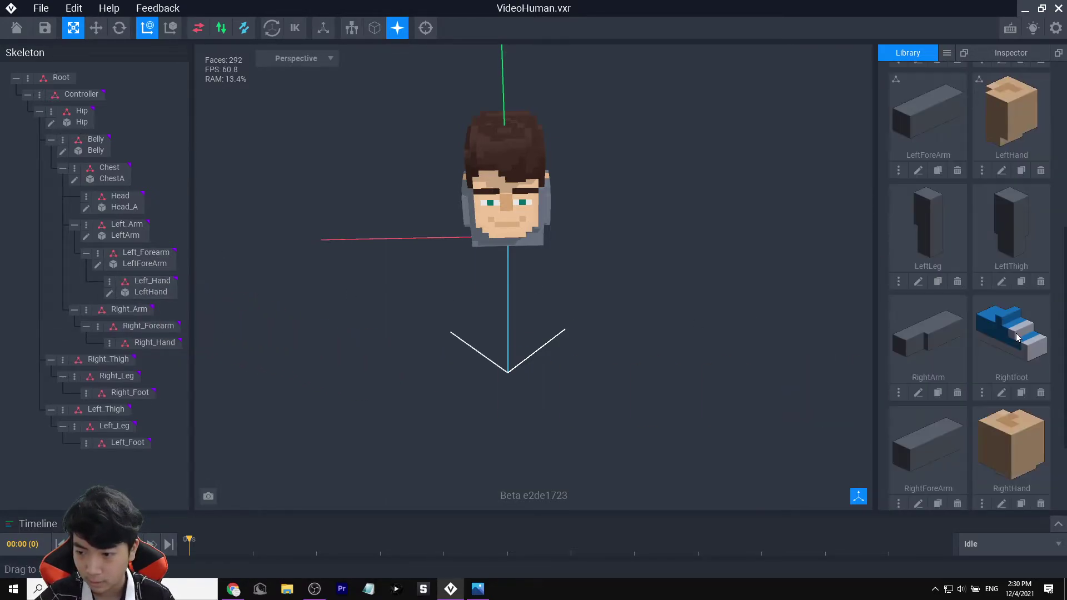
Assign the RightArm, RightForeArm and RightHand models to the Right_Arm, Right_Forearm and Right_Hand nodes.
left_click_drag(934, 289, 135, 310)
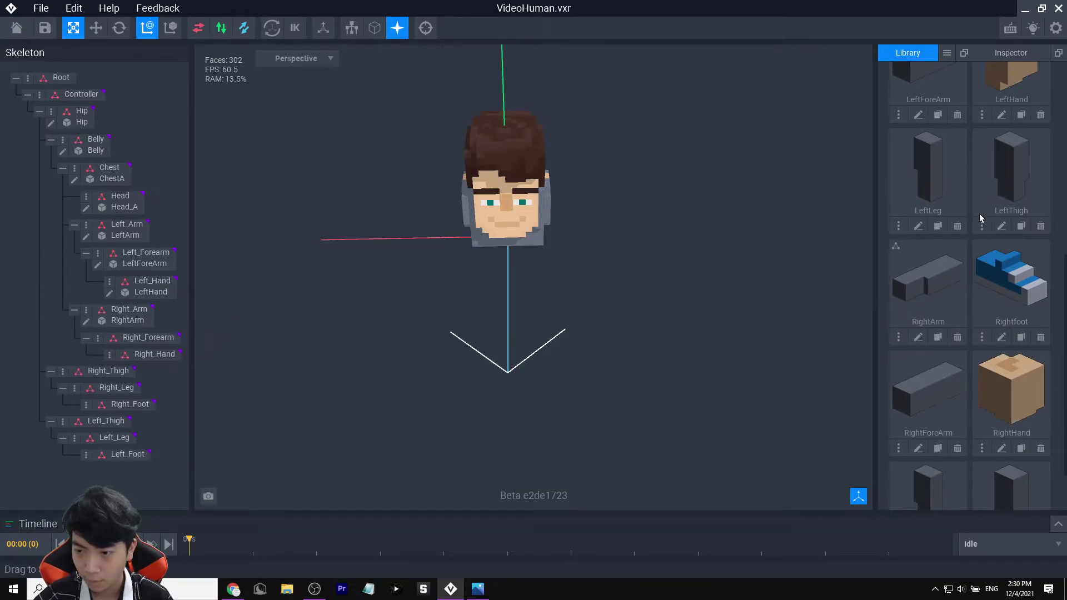
scroll(964, 401, "down", 1)
left_click_drag(936, 325, 167, 340)
left_click_drag(1011, 328, 167, 366)
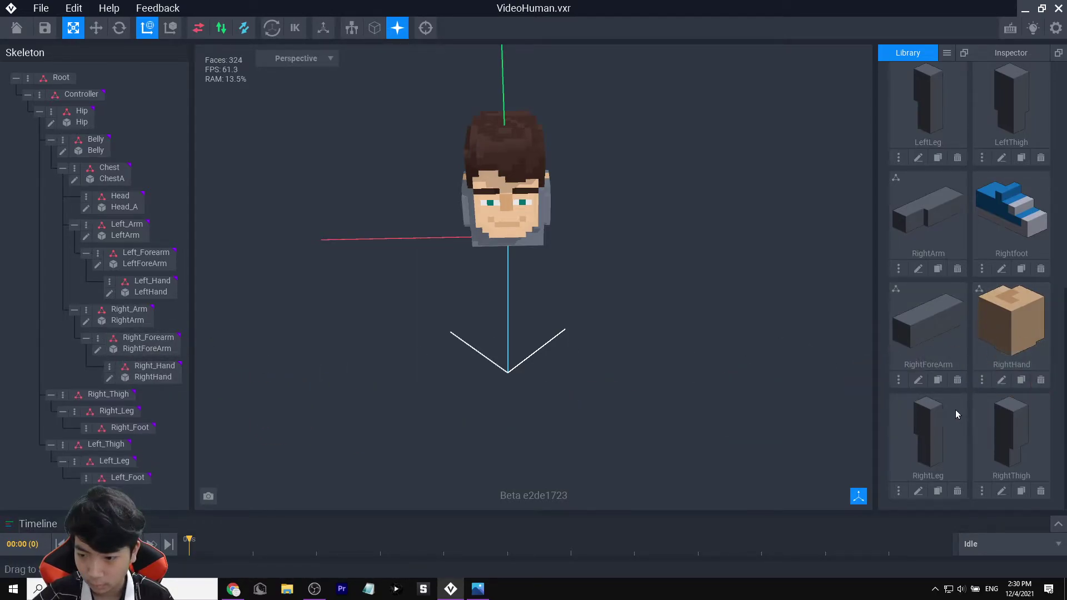
Assign the RightThigh, RightLeg and Rightfoot models to the Right_Thigh, Right_Leg and Right_Foot nodes.
left_click_drag(1006, 434, 125, 395)
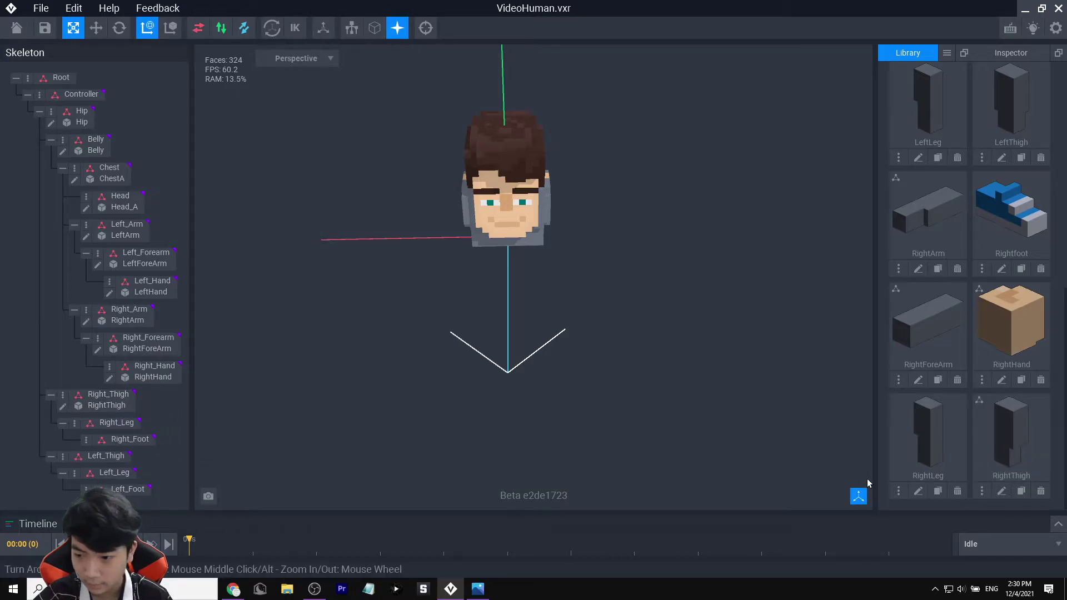
left_click_drag(930, 459, 136, 433)
left_click_drag(1000, 223, 156, 453)
Assign the LeftThigh, LeftLeg and LeftFoot models to the Left_Thigh, Left_Leg and Left_Foot nodes.
scroll(155, 455, "down", 1)
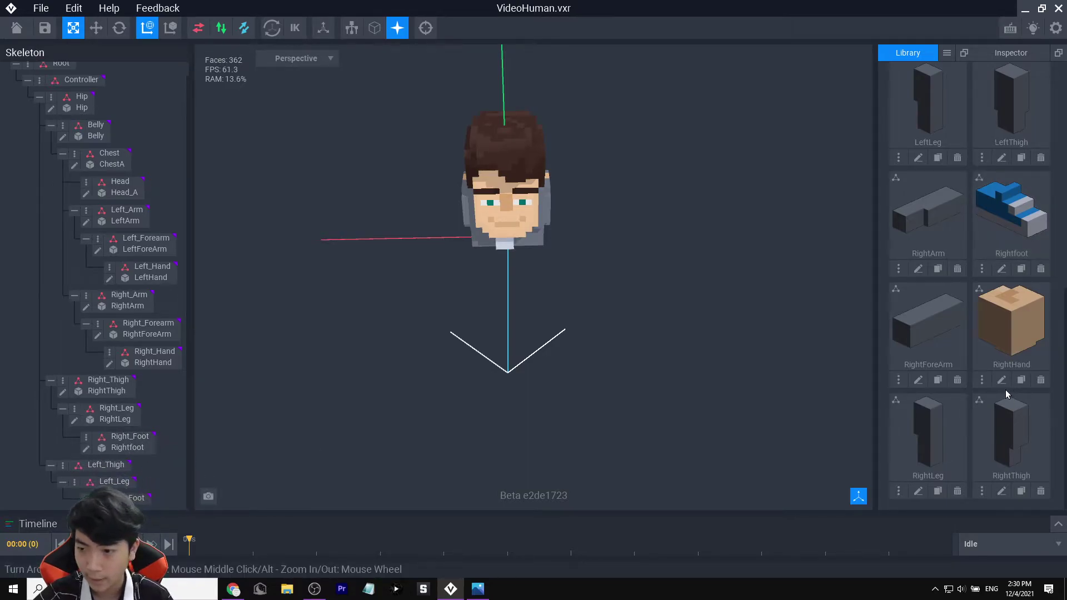
scroll(1006, 393, "up", 5)
left_click_drag(1011, 391, 123, 467)
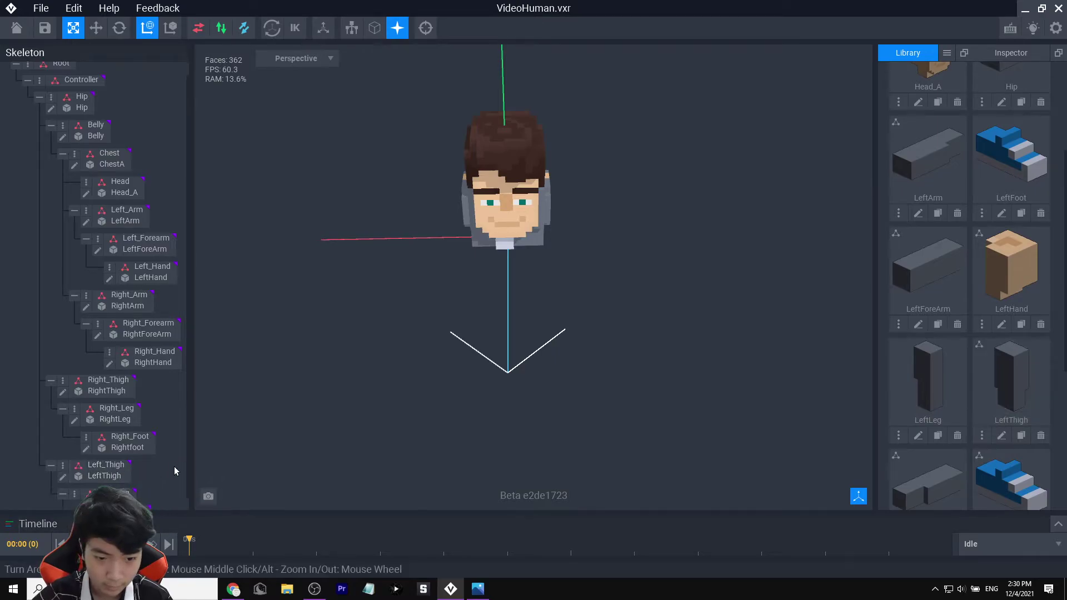
left_click_drag(920, 403, 122, 481)
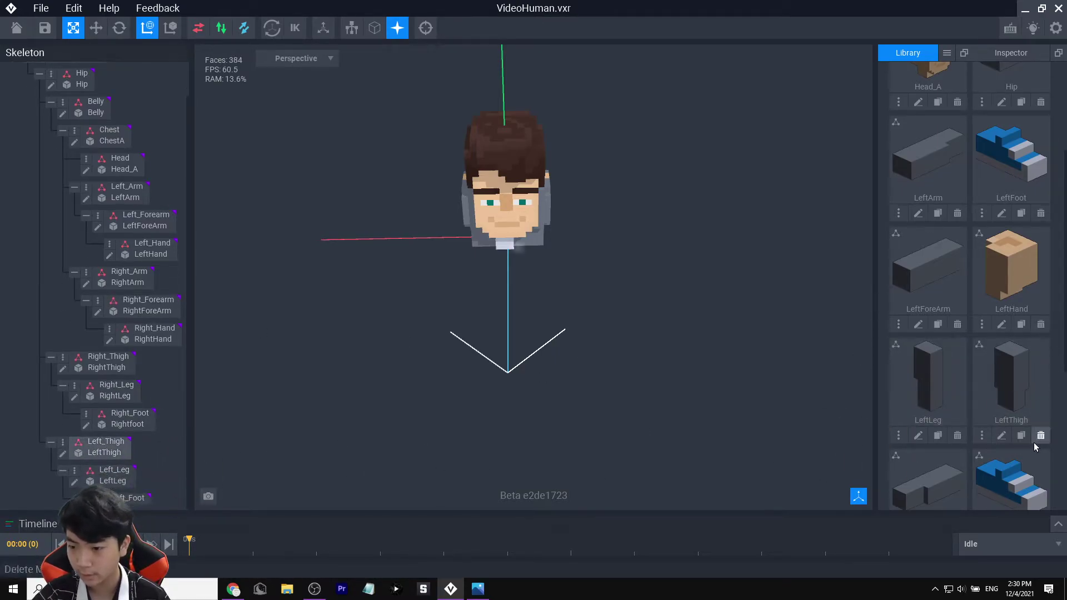
left_click_drag(1011, 161, 134, 497)
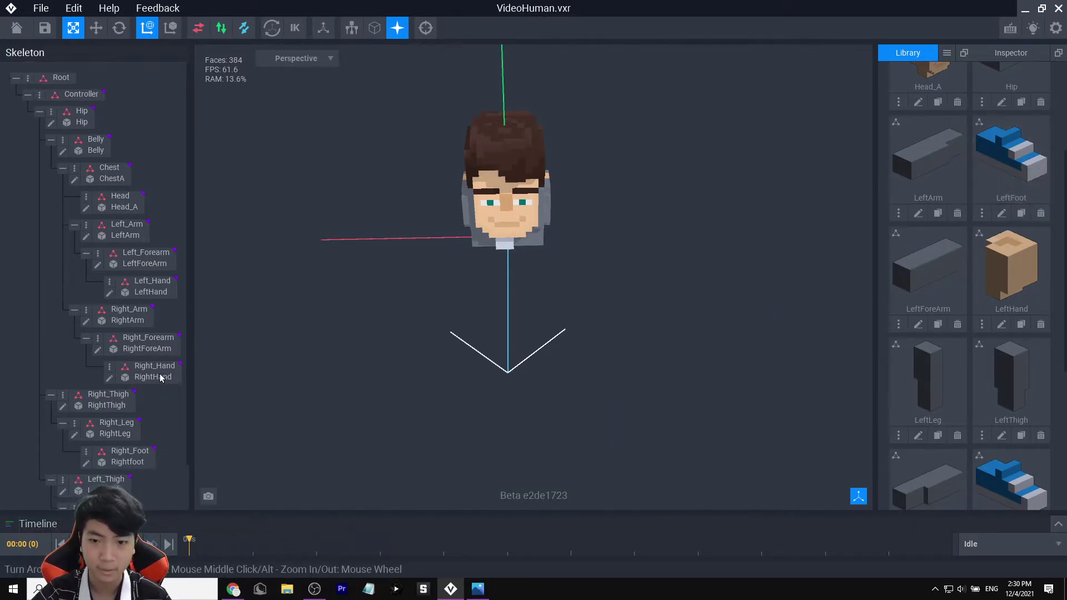
Move the Head node straight up with the Move tool until it sits above the body parts stacked at the origin.
left_click(522, 223)
right_click_drag(522, 222, 413, 197)
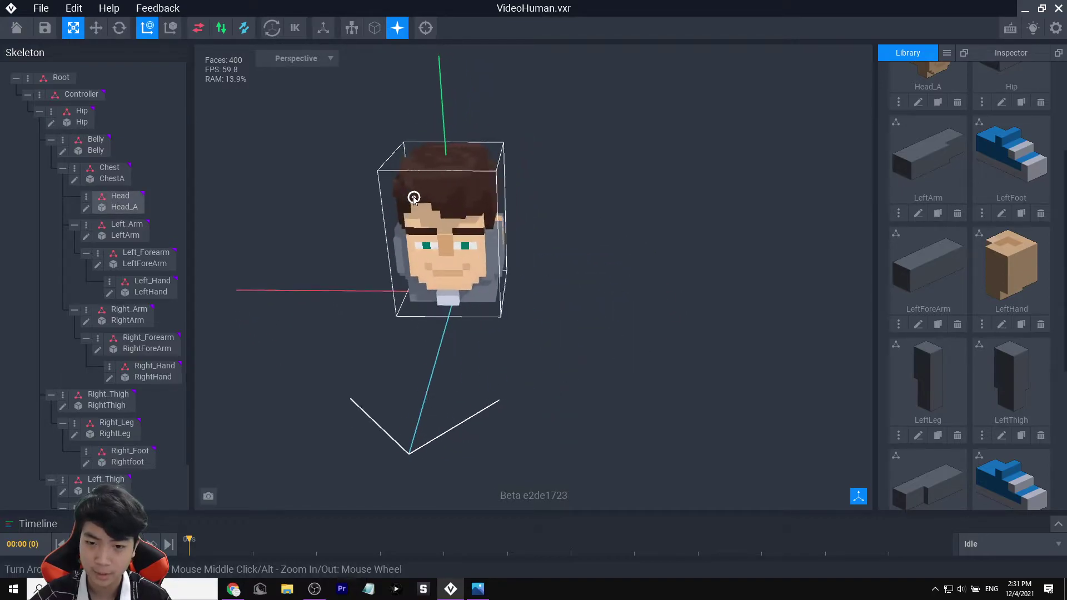
scroll(413, 197, "down", 5)
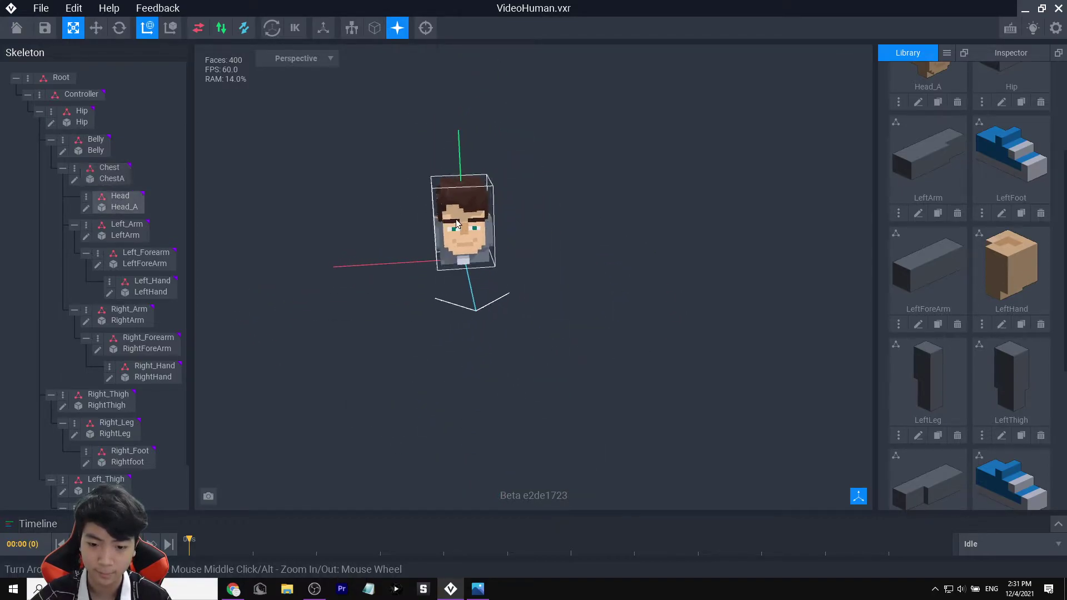
middle_click_drag(469, 225, 495, 249)
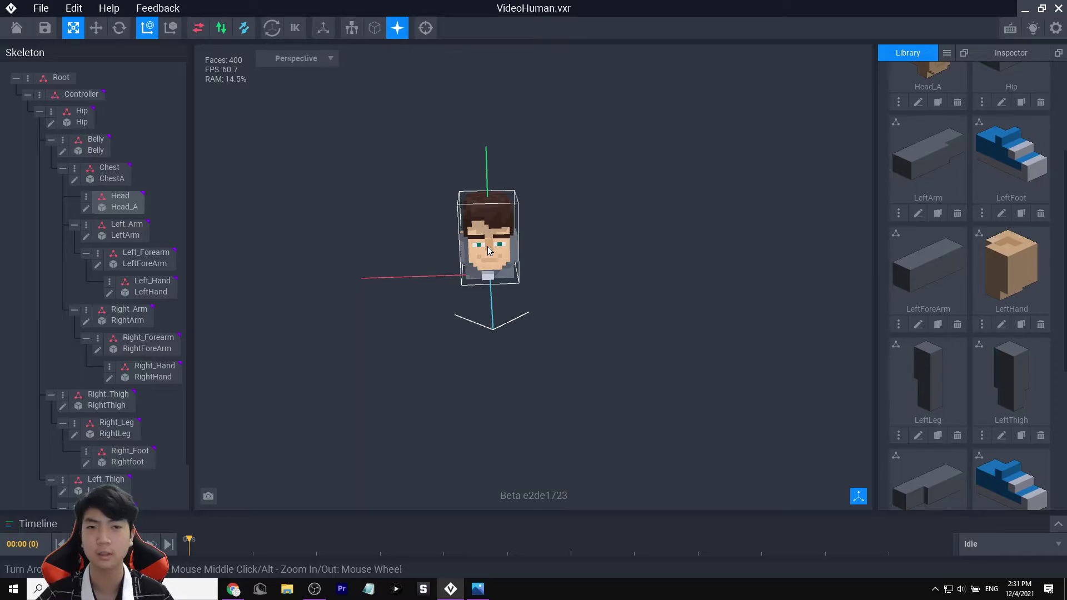
left_click(487, 246)
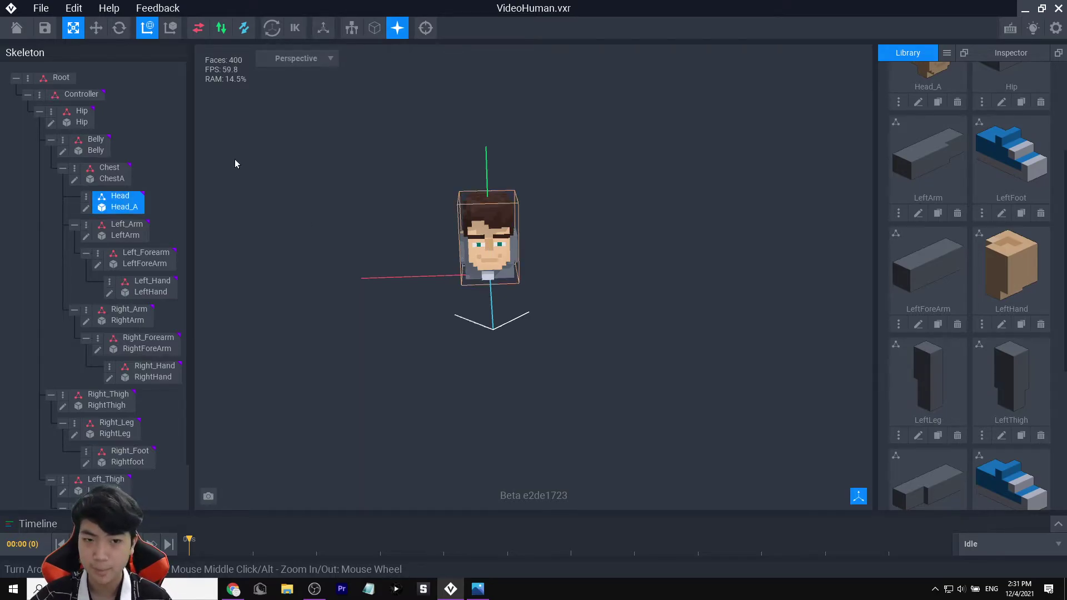
left_click(97, 29)
scroll(521, 209, "down", 3)
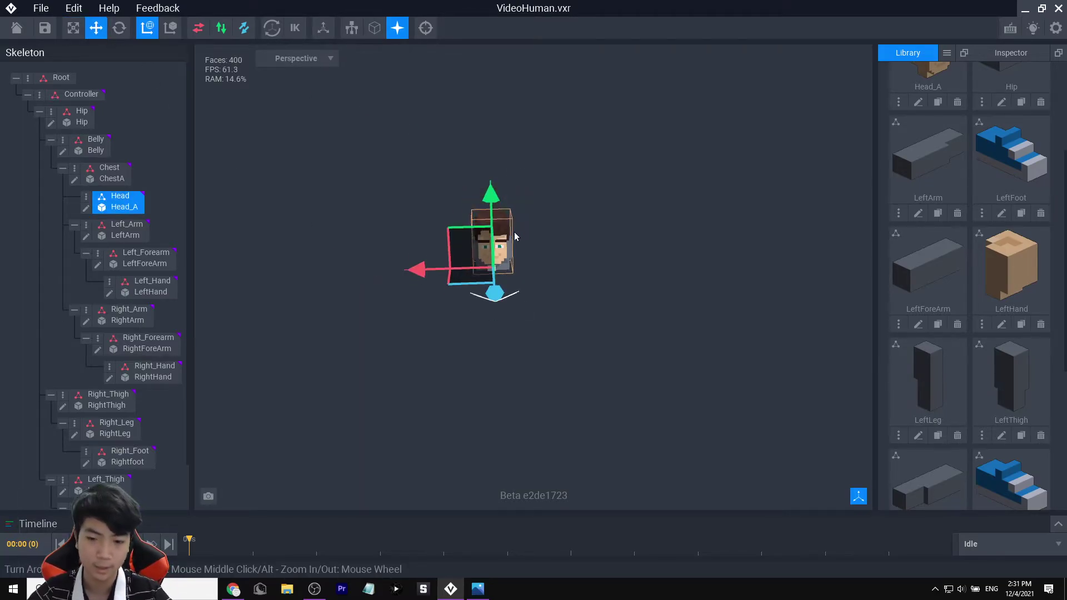
right_click_drag(505, 237, 521, 272)
scroll(518, 237, "up", 4)
scroll(518, 237, "down", 4)
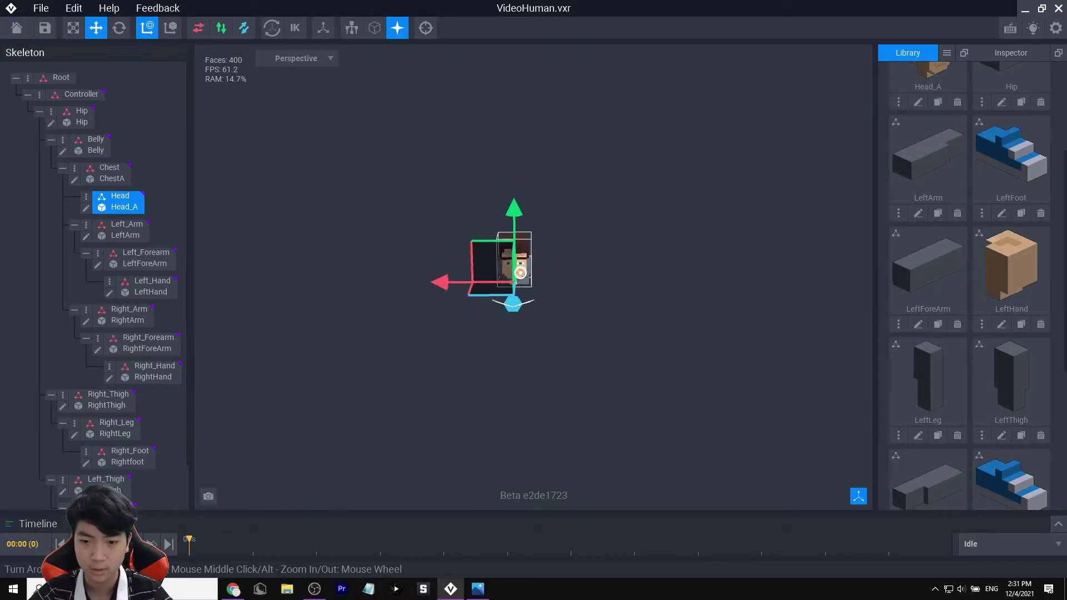
left_click_drag(515, 225, 515, 138)
key("ctrl+z")
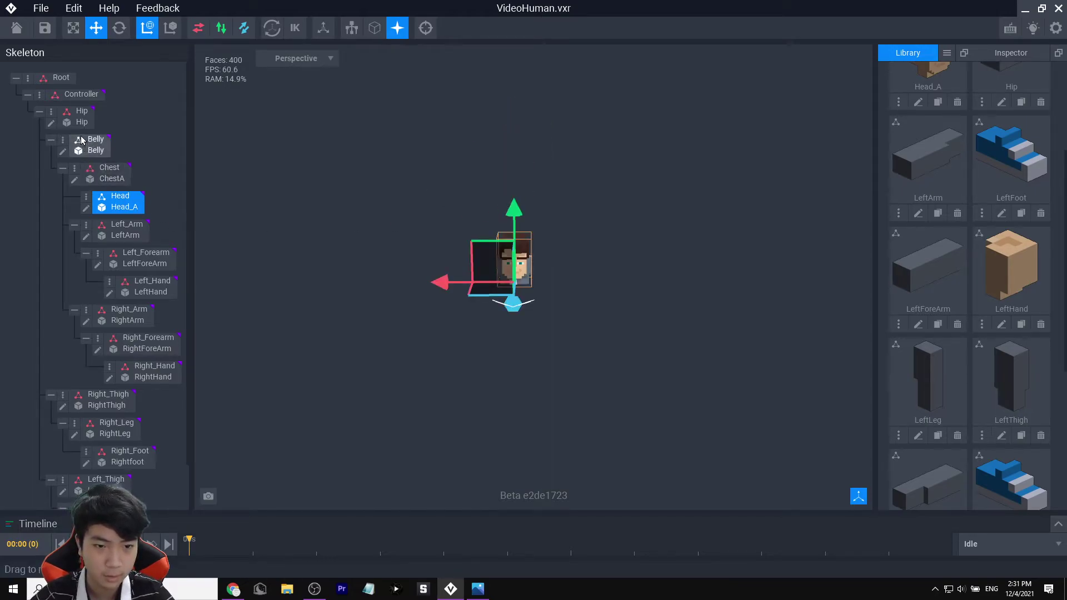
left_click_drag(516, 209, 511, 154)
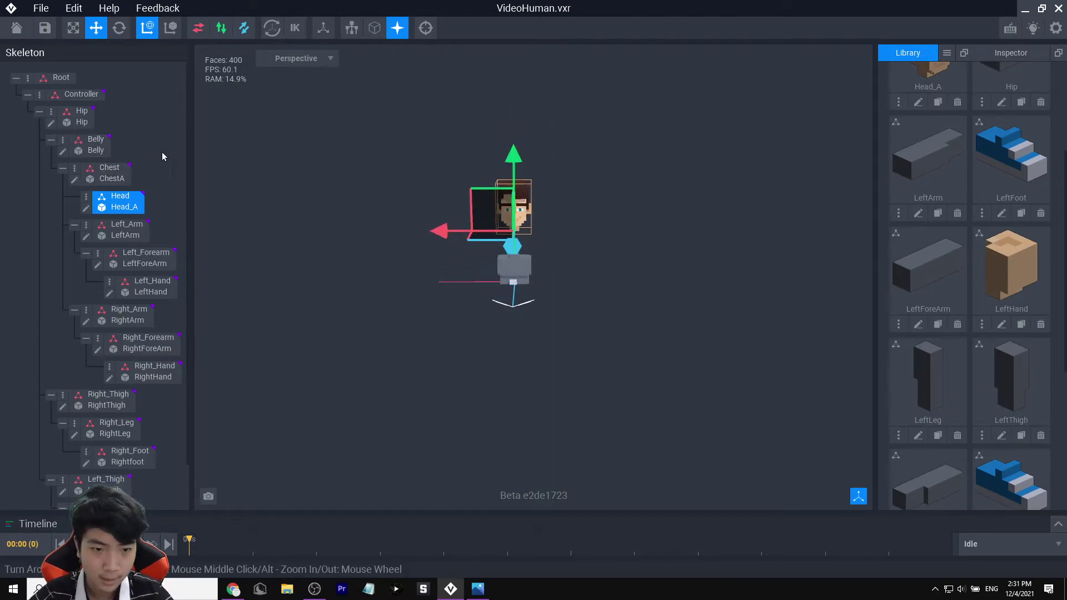
Move the Chest node straight up from the body parts still stacked at the origin.
left_click(82, 123)
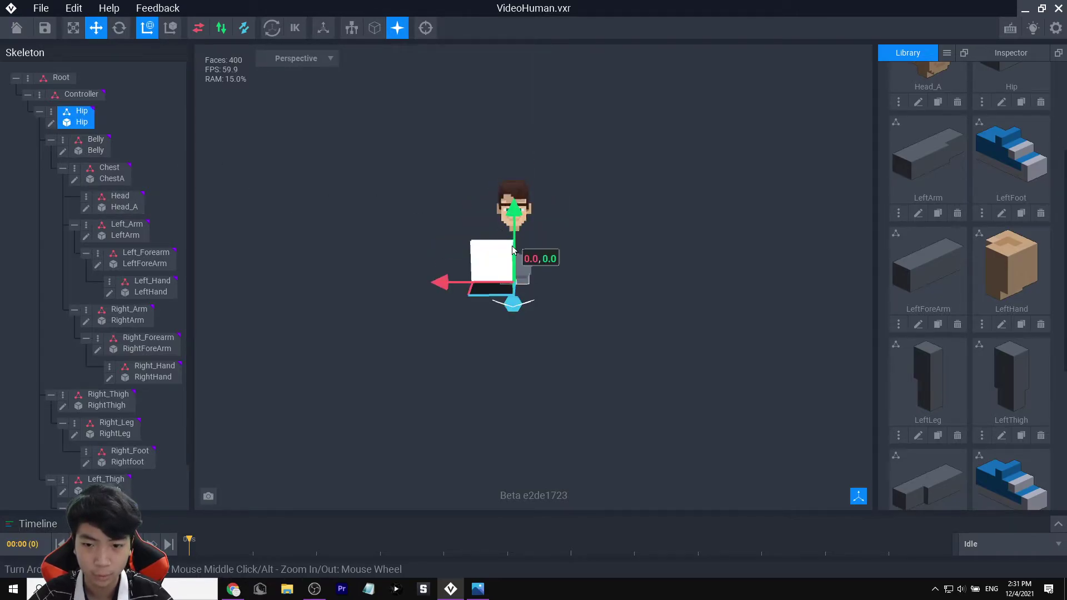
scroll(538, 256, "up", 4)
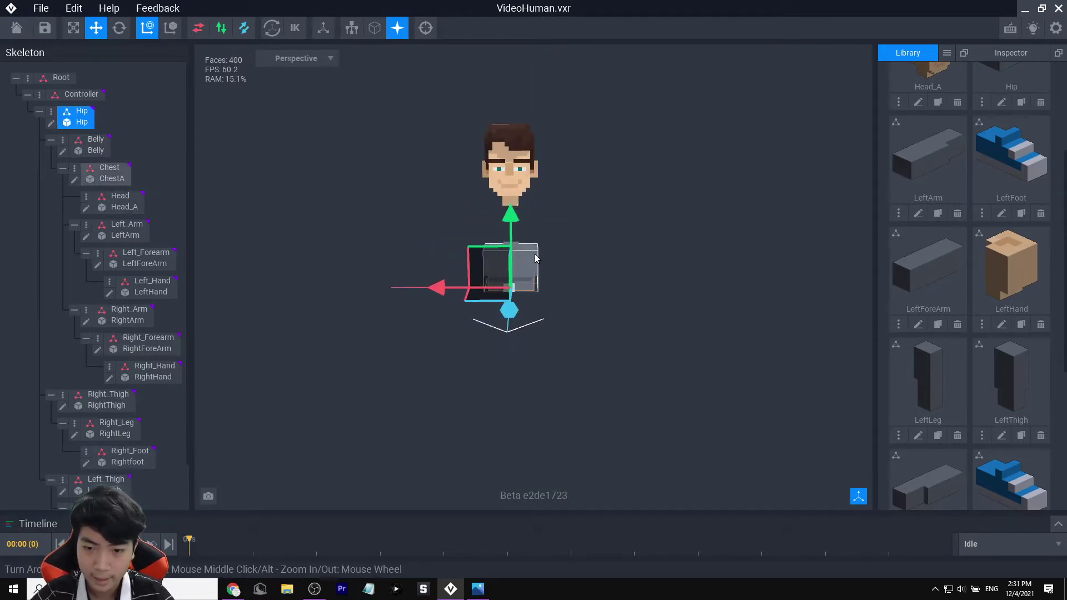
left_click(537, 258)
left_click_drag(510, 222, 511, 119)
left_click_drag(511, 119, 511, 113)
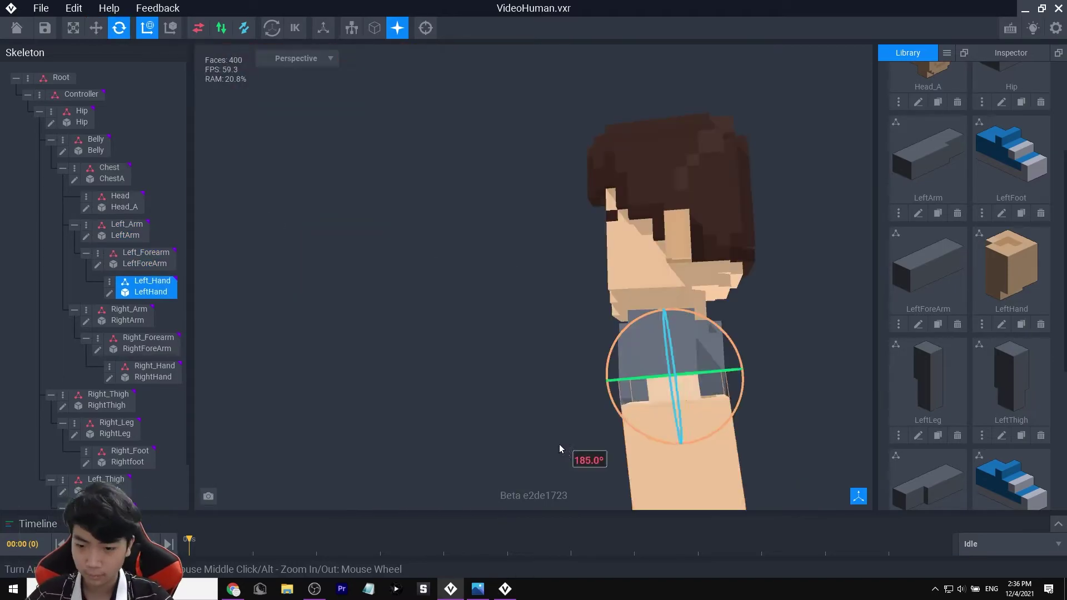
Move the Right_Hand node along its axes to align the hand with the end of the right forearm.
left_click(489, 389)
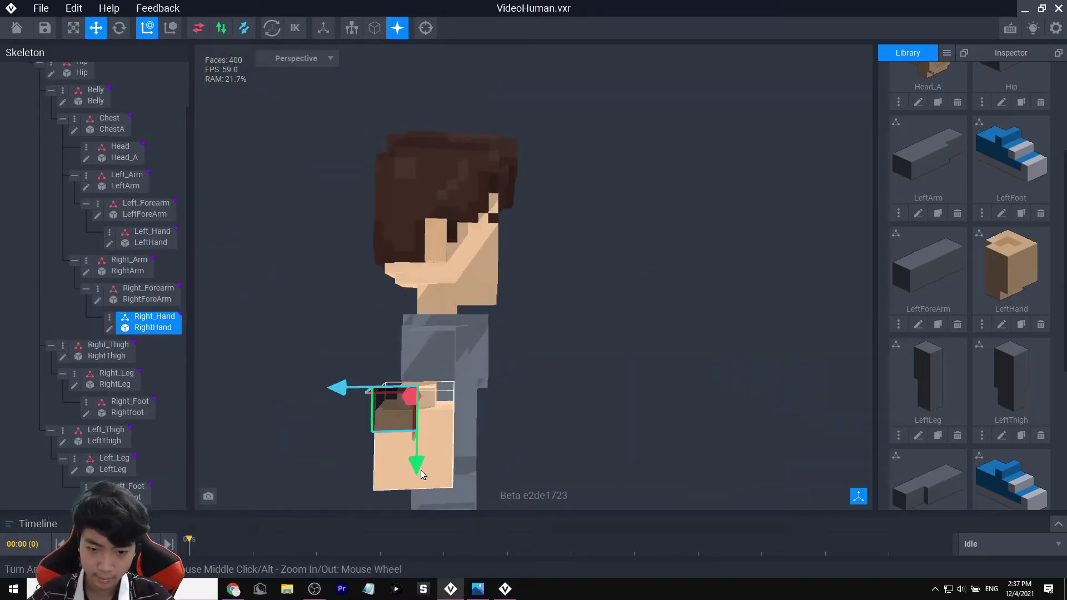
left_click_drag(421, 475, 416, 362)
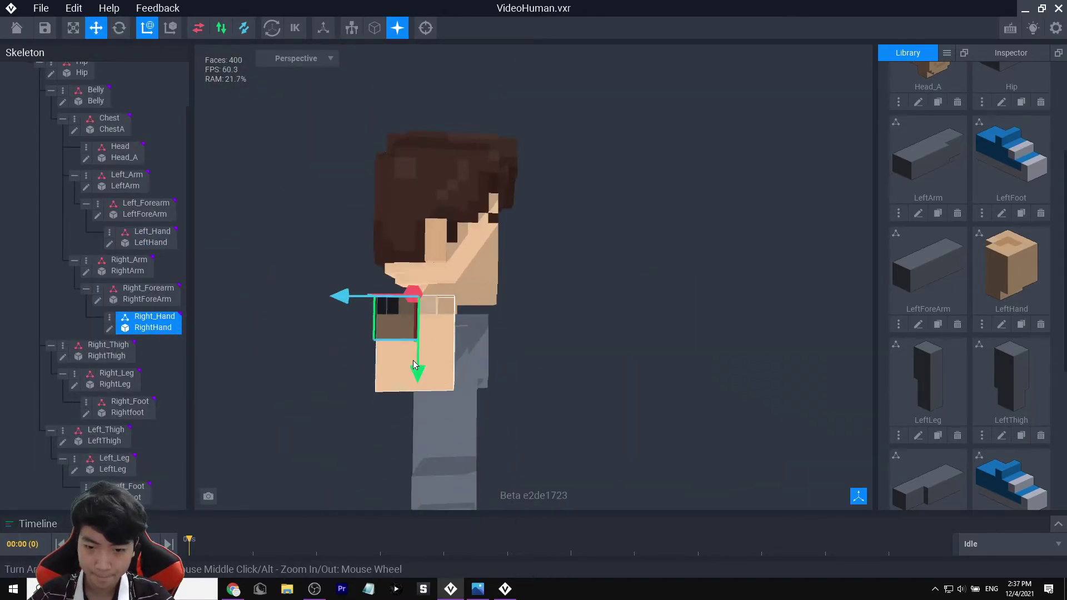
left_click_drag(430, 364, 431, 357)
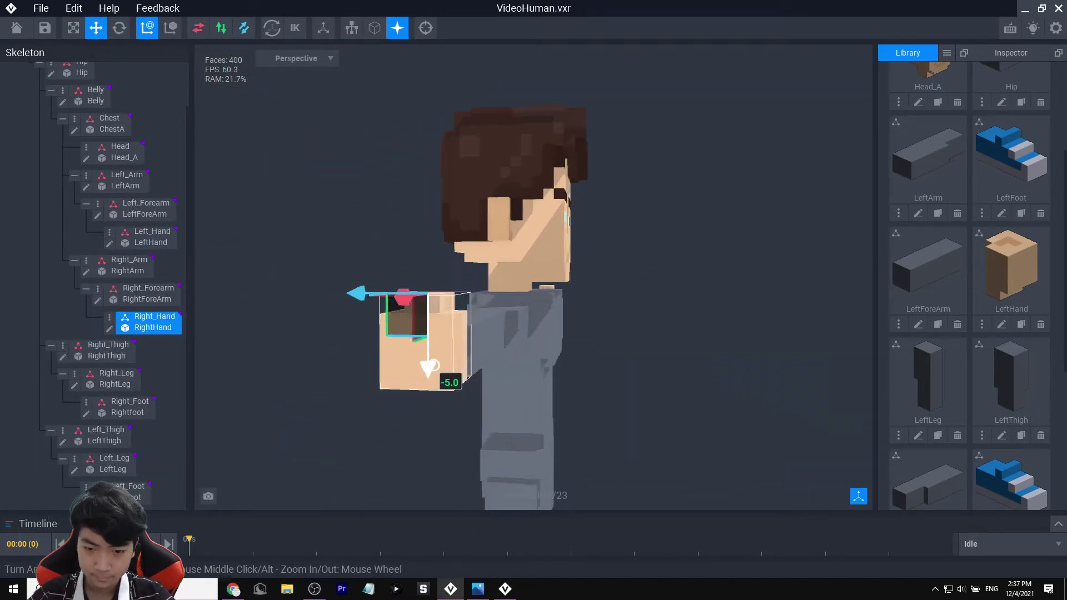
right_click_drag(430, 358, 463, 356)
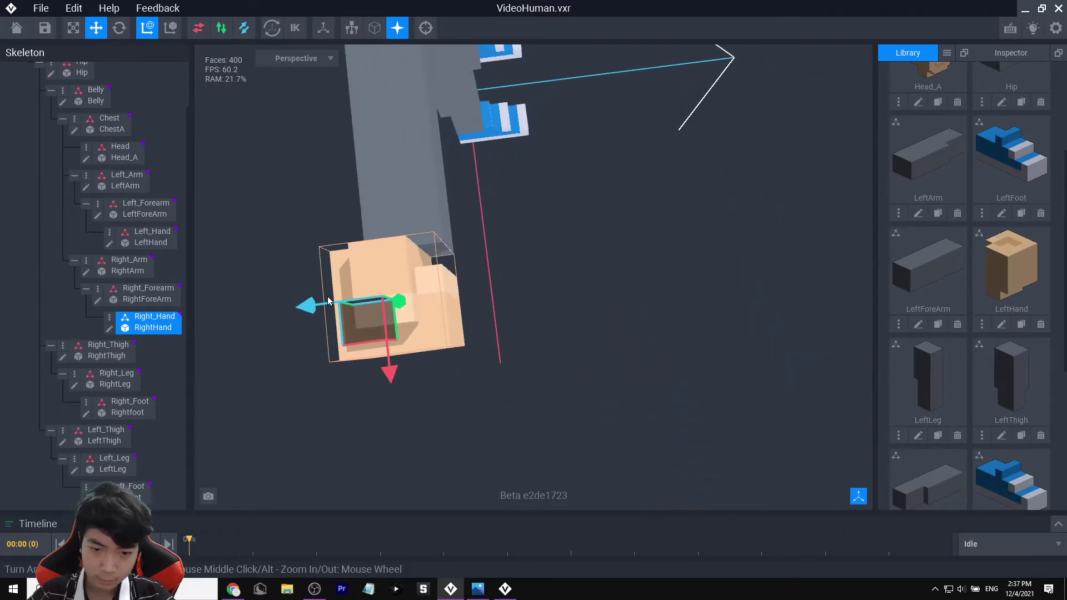
mouse_move(309, 307)
left_mouse_down()
mouse_move(325, 305)
mouse_move(303, 316)
left_mouse_up()
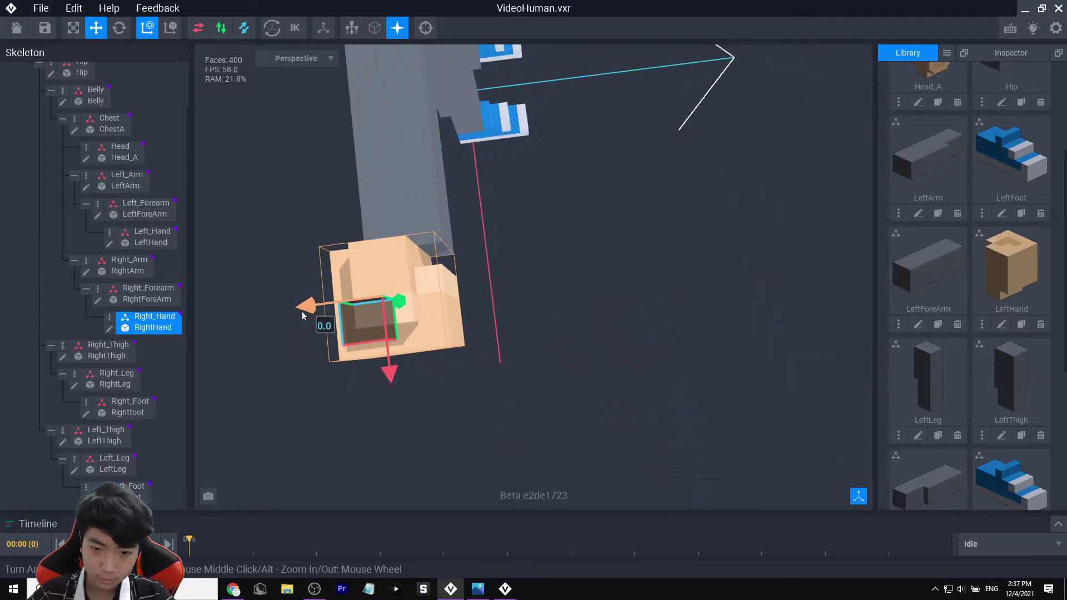
right_click_drag(338, 316, 459, 274)
left_click_drag(418, 352, 415, 387)
Examine the assembled T-pose avatar from several angles and centre it in the view.
right_click_drag(415, 387, 533, 357)
scroll(533, 357, "down", 4)
middle_click_drag(756, 355, 599, 318)
scroll(600, 346, "down", 10)
left_click(600, 319)
right_click_drag(505, 299, 562, 332)
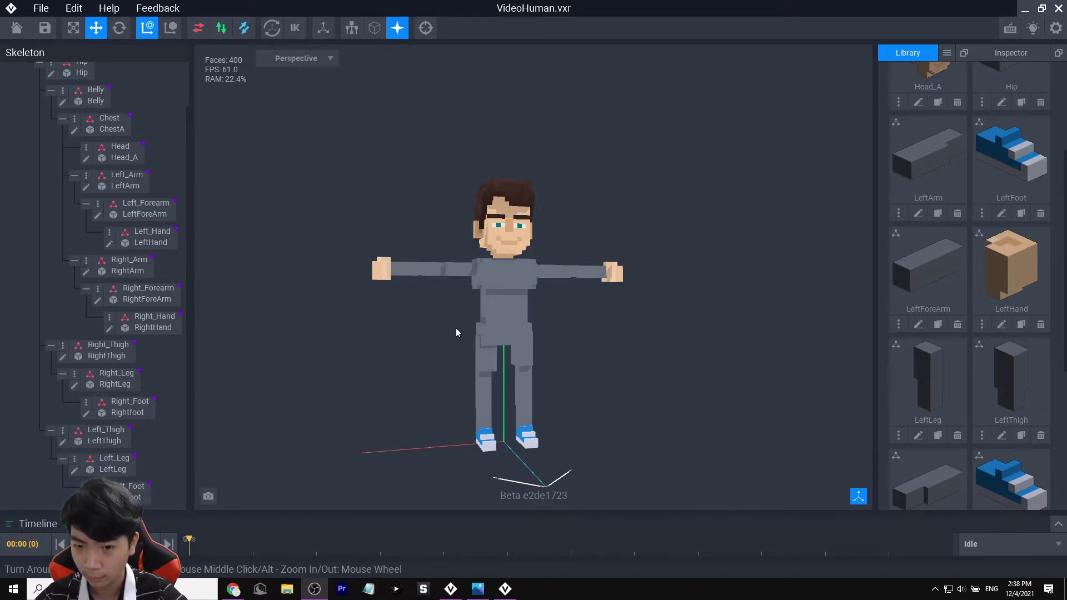
right_click_drag(456, 330, 531, 299)
left_click(433, 28)
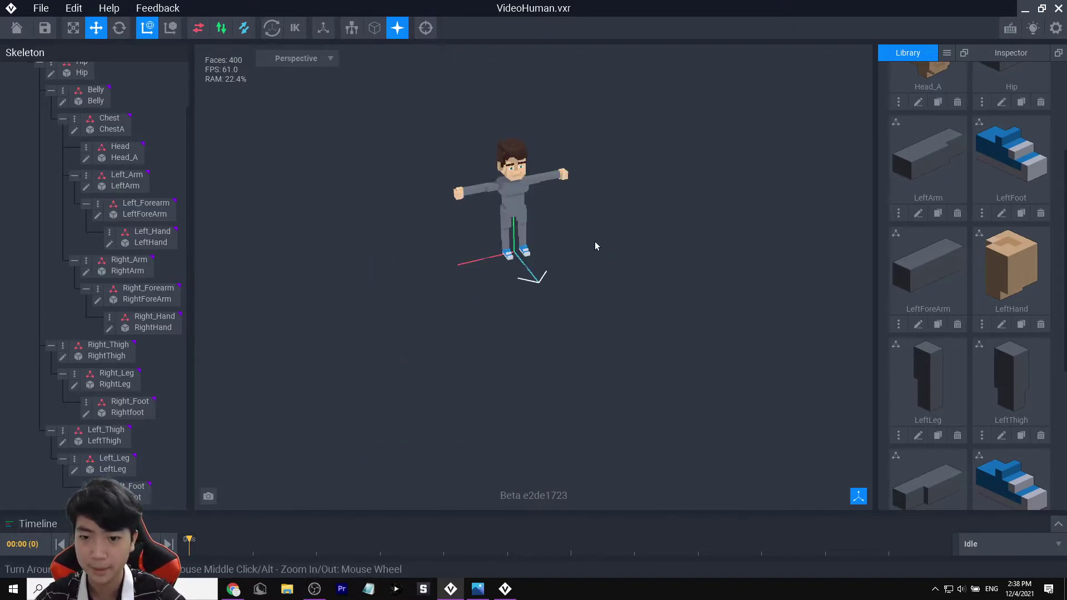
right_click_drag(521, 199, 515, 189)
scroll(516, 190, "up", 4)
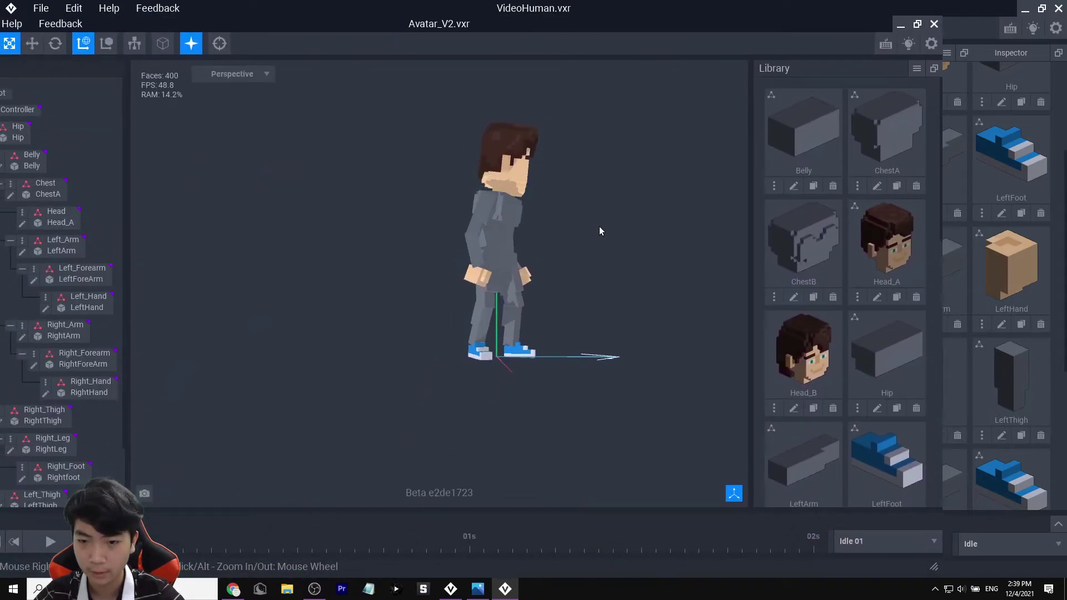
Frame the reference avatar in the Avatar_V2 window, play its Idle 01 animation and examine the pose.
double_click(528, 235)
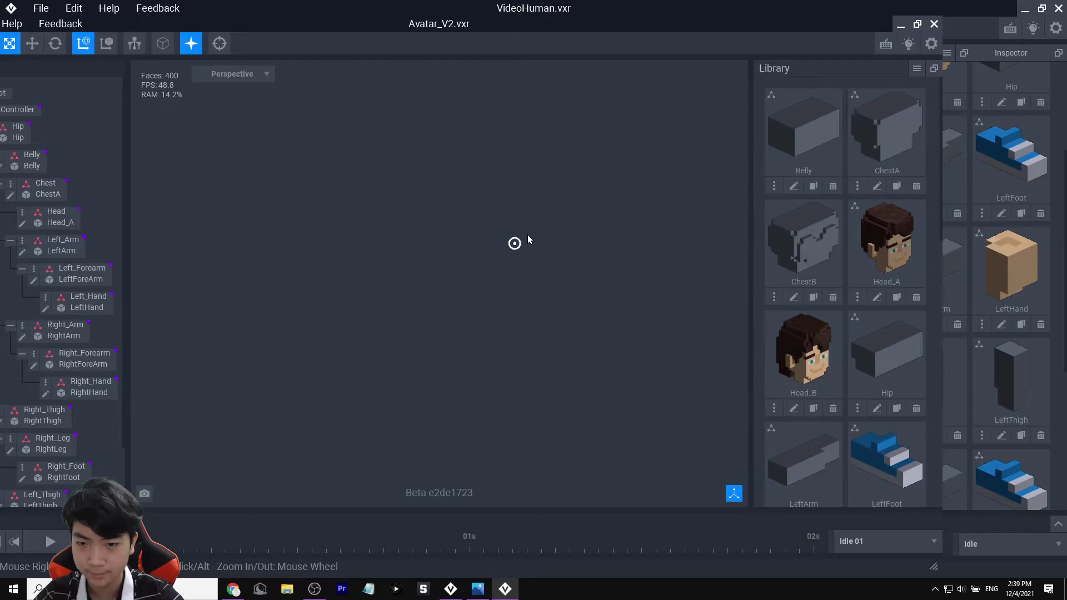
left_click(222, 45)
right_click_drag(504, 185, 402, 166)
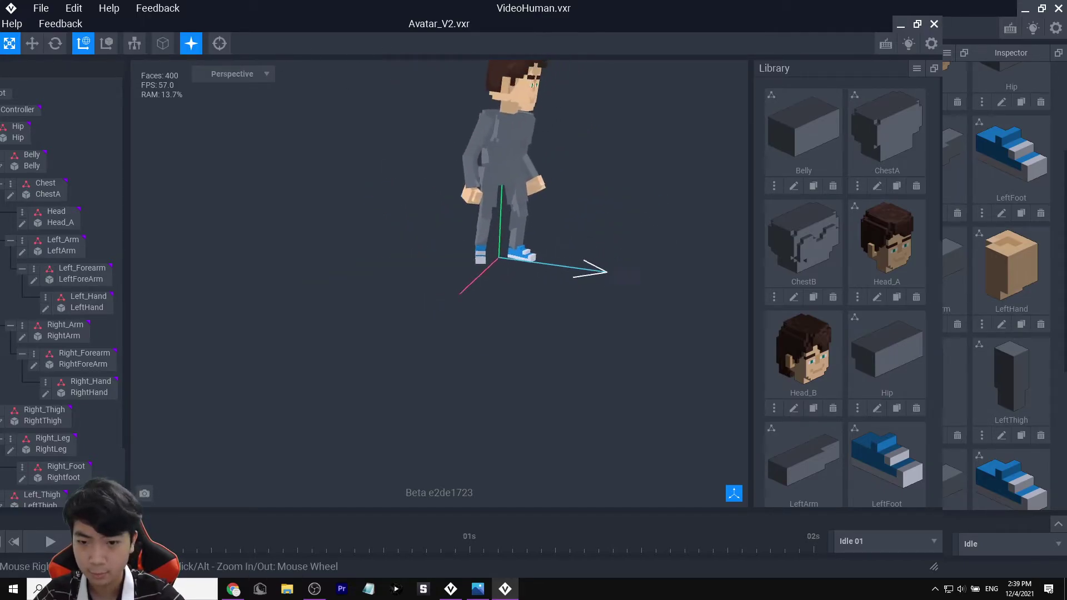
right_click_drag(477, 193, 448, 178)
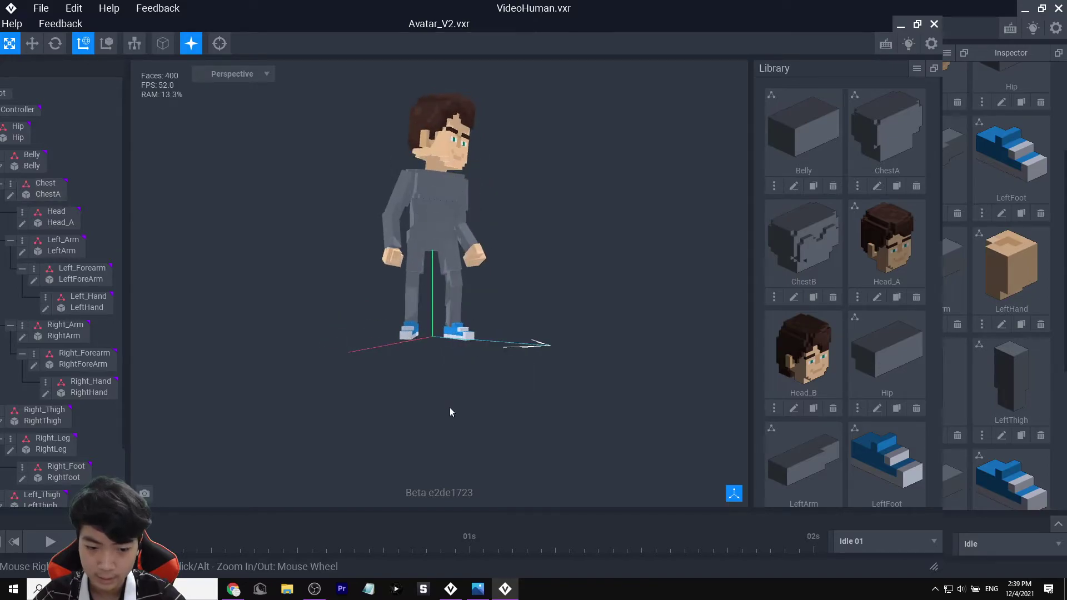
key("space")
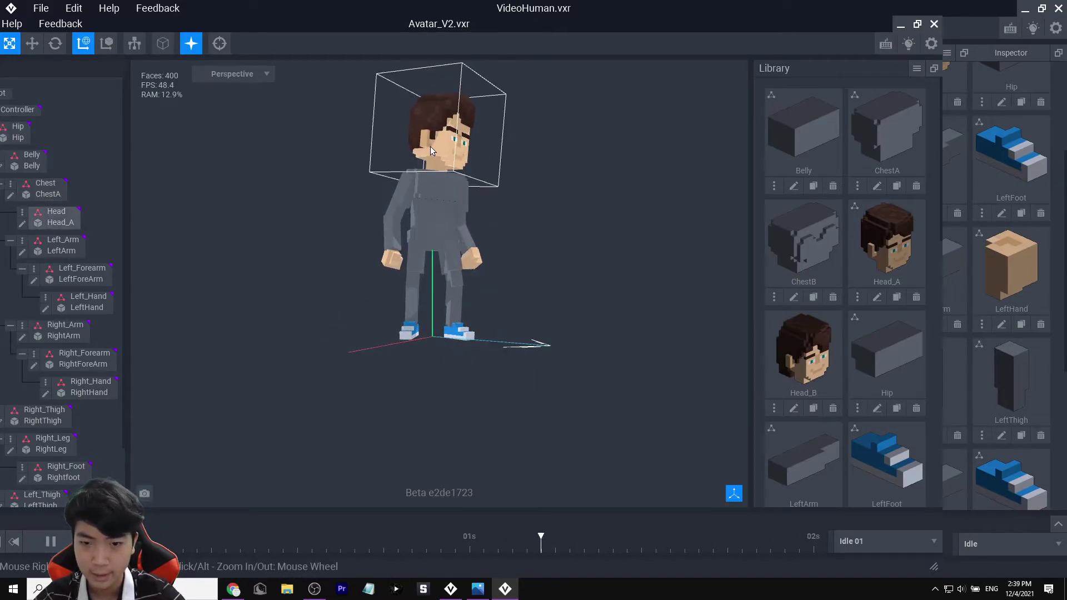
right_click_drag(456, 228, 466, 263)
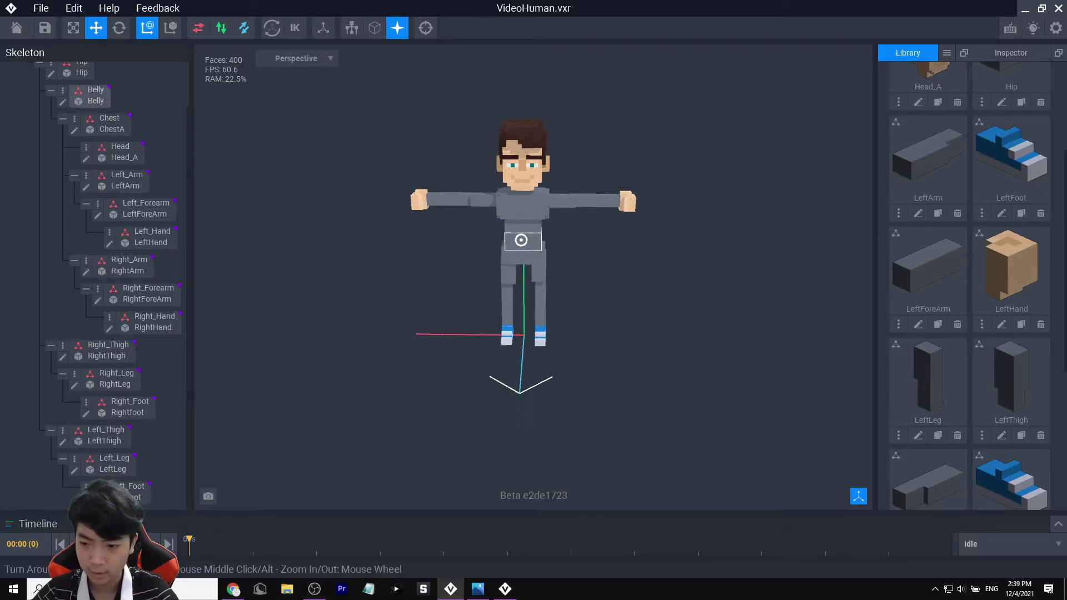
Rotate the Left_Arm and Left_Forearm nodes of the VideoHuman avatar slightly to refine the left arm's Idle 01 pose.
right_click_drag(517, 249, 556, 251)
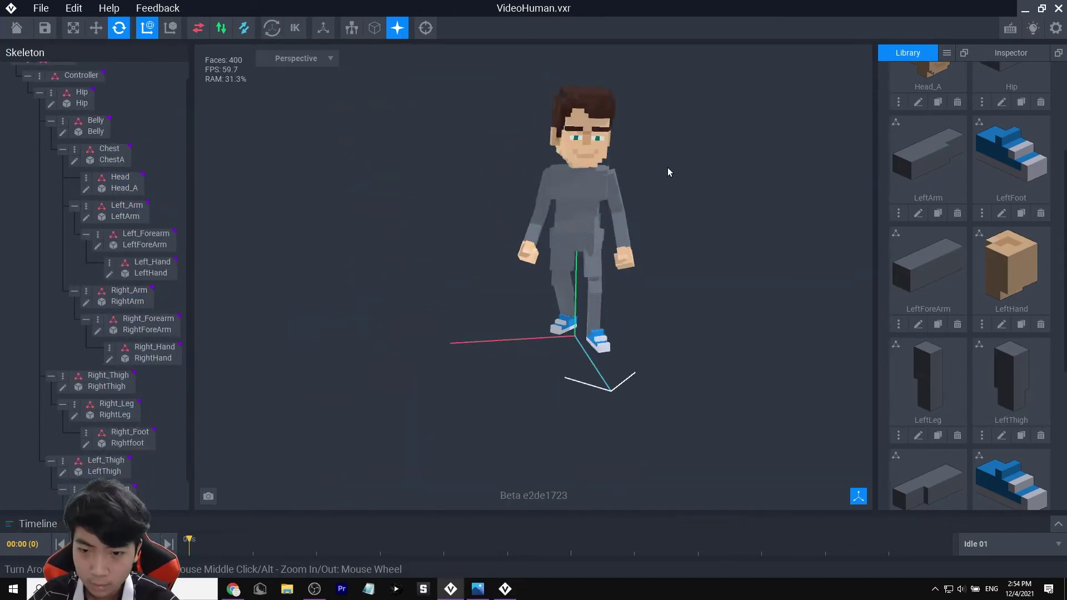
left_click(588, 195)
right_click_drag(588, 195, 595, 222)
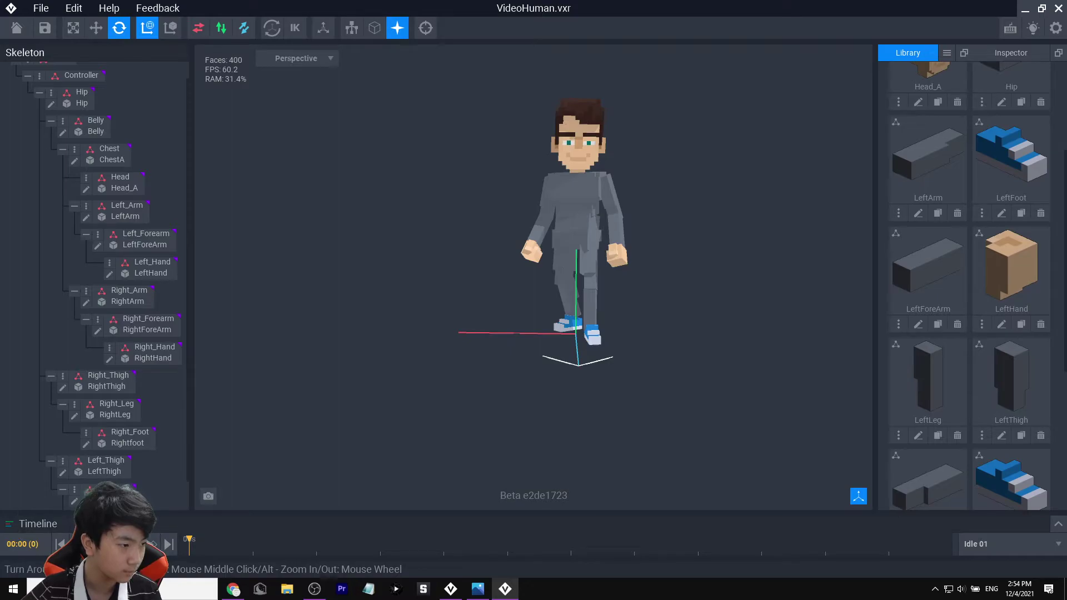
right_click_drag(568, 249, 608, 224)
scroll(608, 224, "up", 4)
left_click(560, 144)
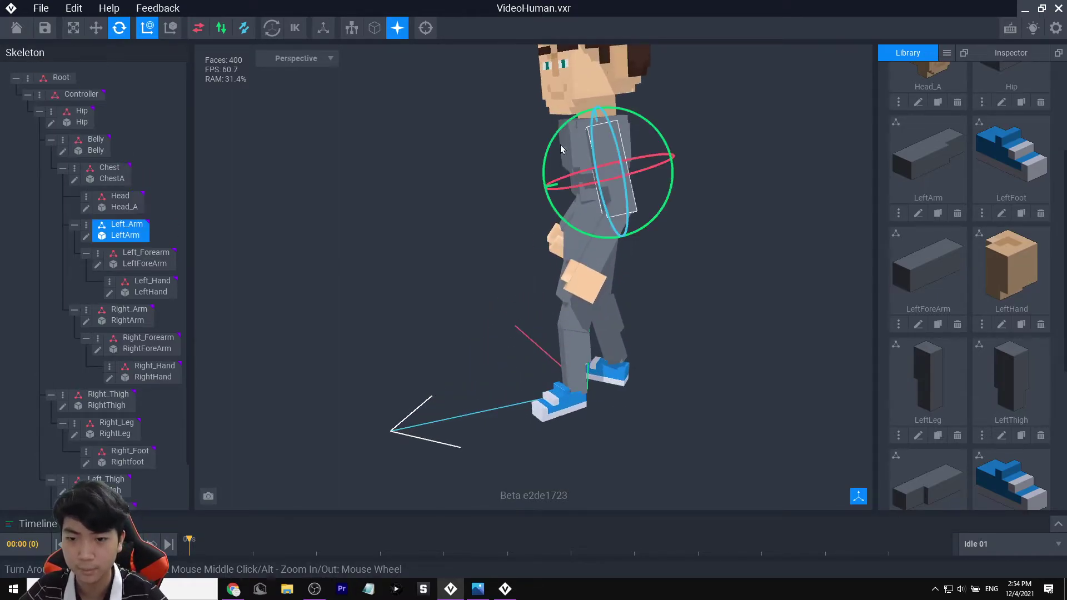
left_click_drag(662, 135, 664, 147)
left_click(605, 234)
left_click_drag(653, 226, 649, 204)
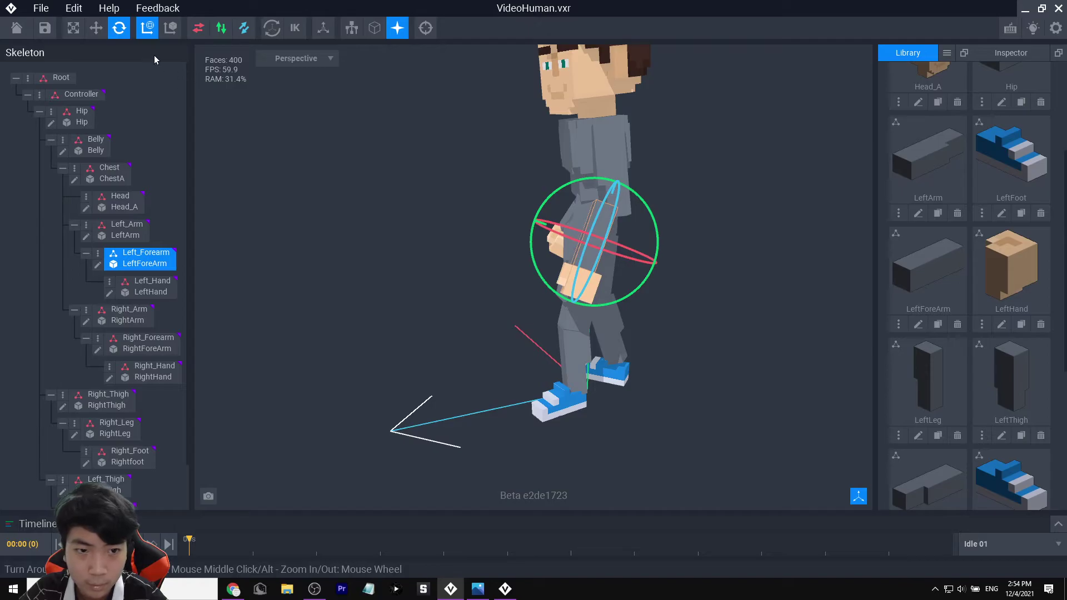
Move the Left_Forearm node slightly to line it up with the left upper arm.
left_click(95, 28)
left_click_drag(529, 220, 538, 222)
left_click(635, 221)
mouse_move(591, 199)
right_mouse_down()
mouse_move(627, 215)
mouse_move(580, 212)
right_mouse_up()
Rotate the Right_Arm node slightly to refine the right upper arm's Idle 01 pose.
left_click(605, 183)
left_click(644, 199)
scroll(578, 215, "up", 2)
left_click(579, 212)
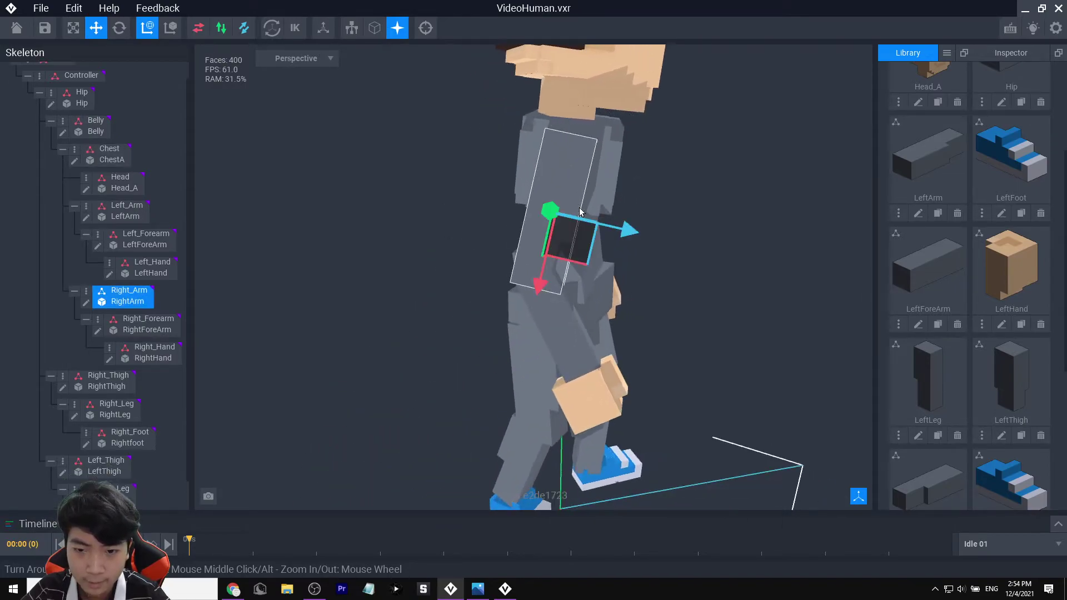
left_click(123, 28)
left_click_drag(617, 198, 616, 193)
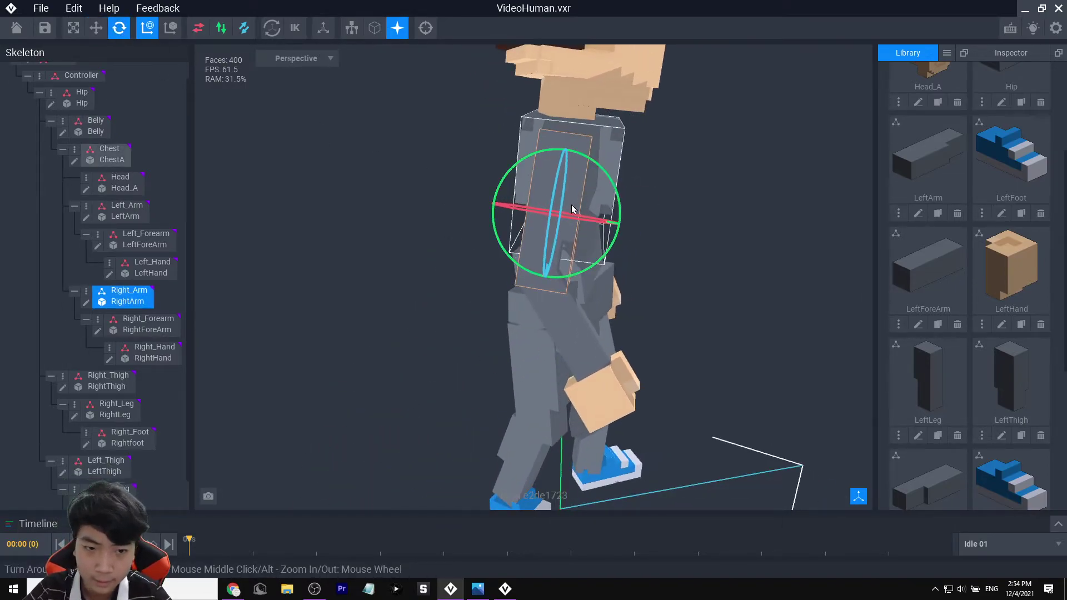
Rotate the right forearm to adjust its bend and shift it into line with the upper arm.
left_click(606, 327)
left_click_drag(605, 326, 612, 304)
left_click(99, 30)
left_click(622, 293)
Rotate the Left_Forearm node inward and move it sideways to rejoin the left upper arm.
right_click_drag(600, 279, 579, 265)
scroll(580, 265, "down", 5)
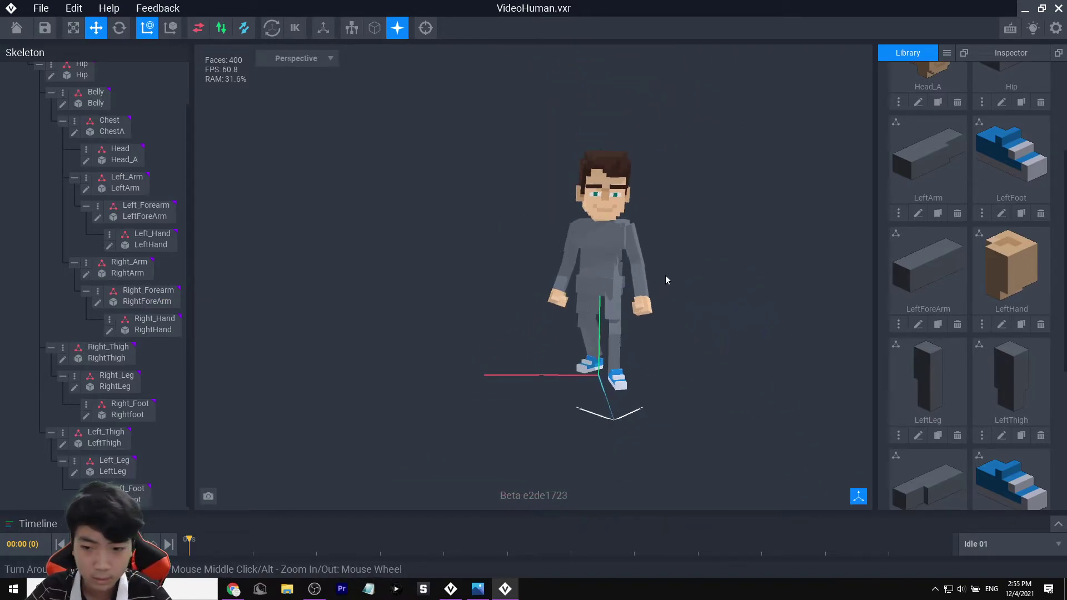
scroll(624, 261, "up", 2)
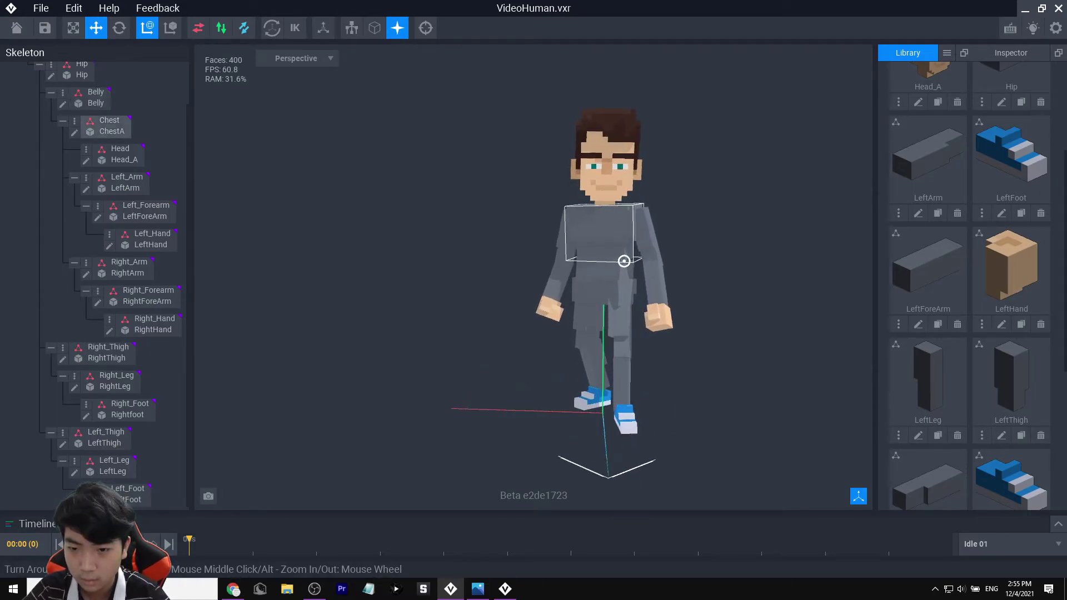
scroll(624, 261, "down", 2)
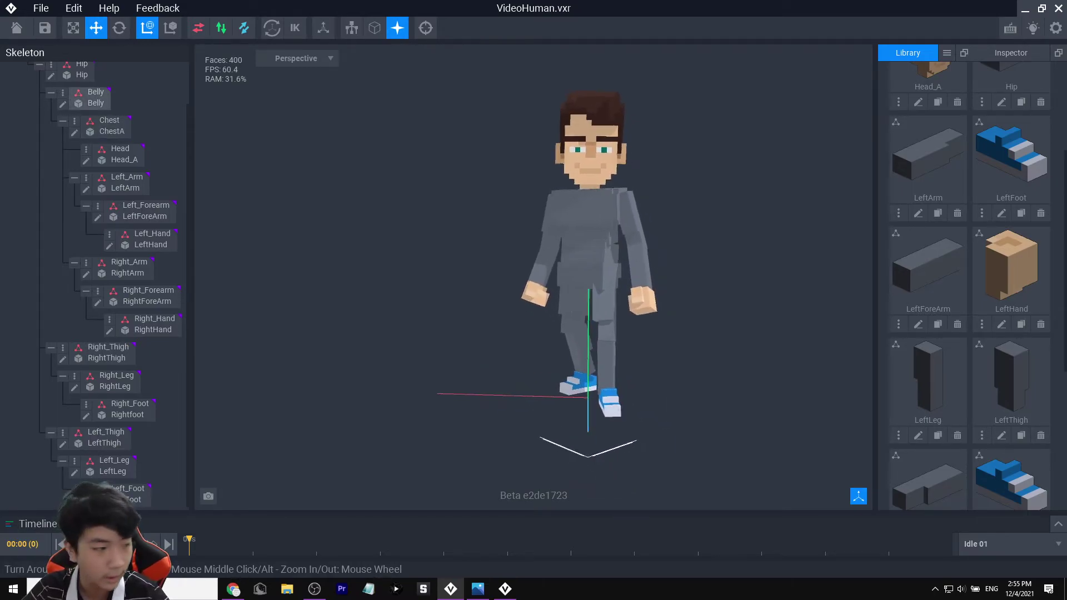
left_click(628, 259)
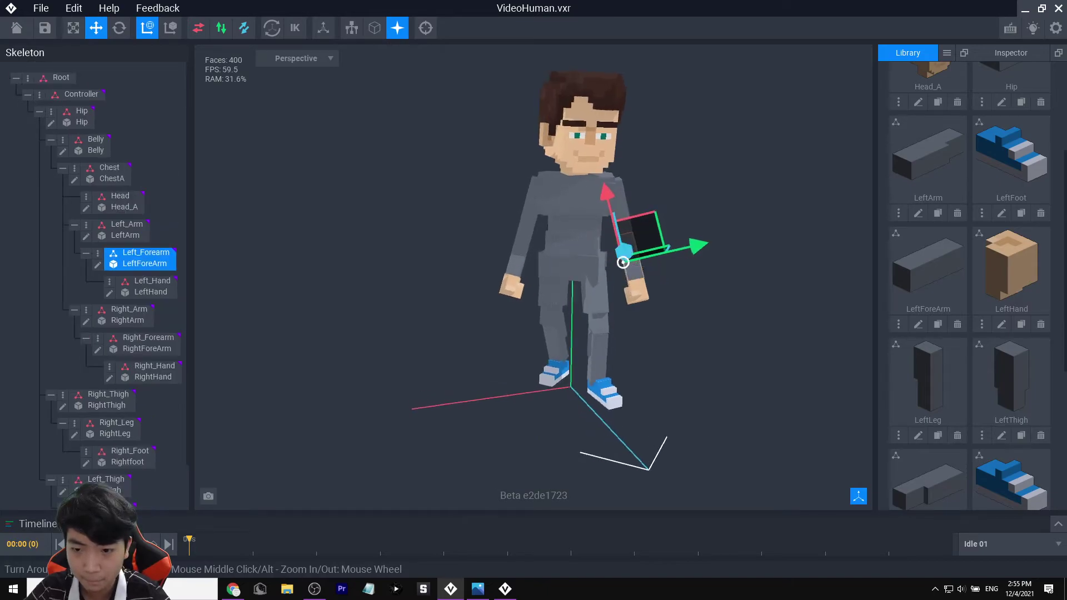
key("e")
scroll(681, 267, "up", 2)
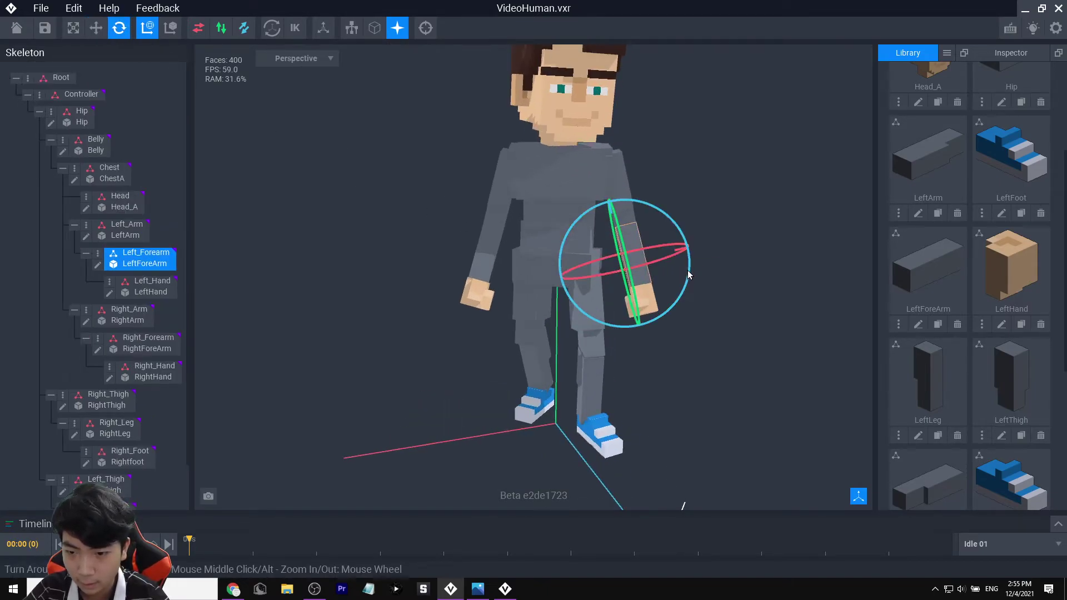
mouse_move(688, 274)
left_mouse_down()
mouse_move(683, 283)
mouse_move(695, 262)
left_mouse_up()
key("w")
left_click(711, 252)
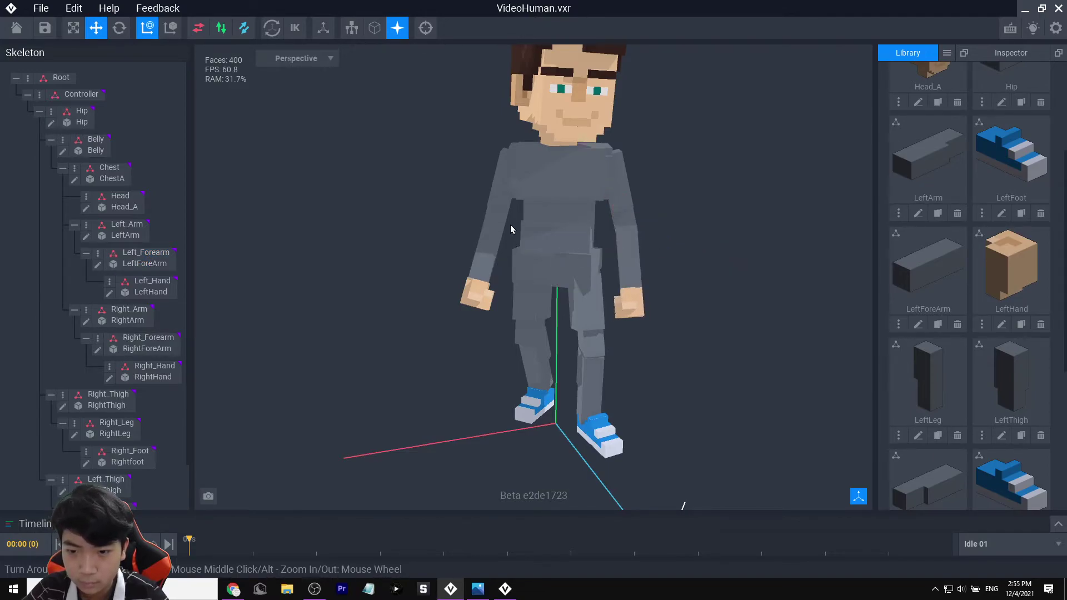
Rotate the Right_Forearm node inward and move it sideways to rejoin the right upper arm.
left_click(484, 266)
scroll(154, 67, "down", 1)
left_click(119, 28)
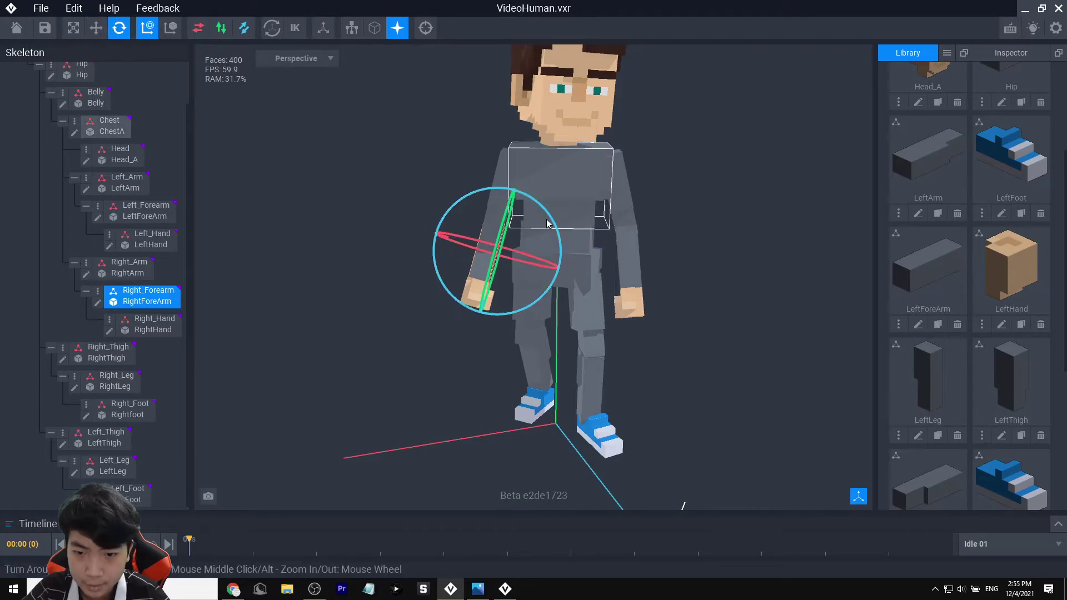
mouse_move(551, 221)
left_mouse_down()
mouse_move(562, 226)
mouse_move(556, 218)
left_mouse_up()
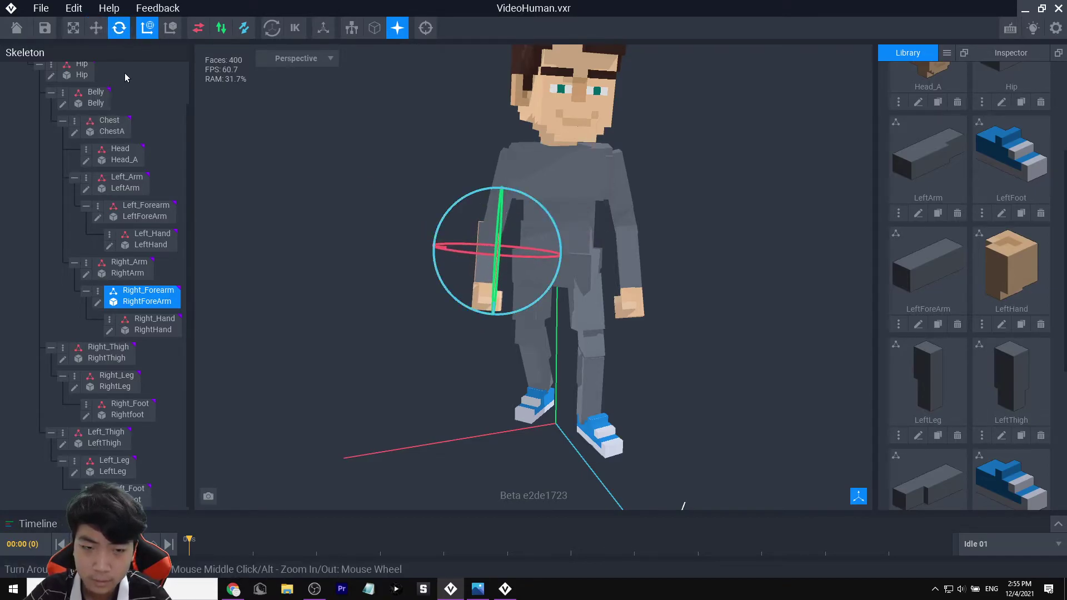
left_click(97, 29)
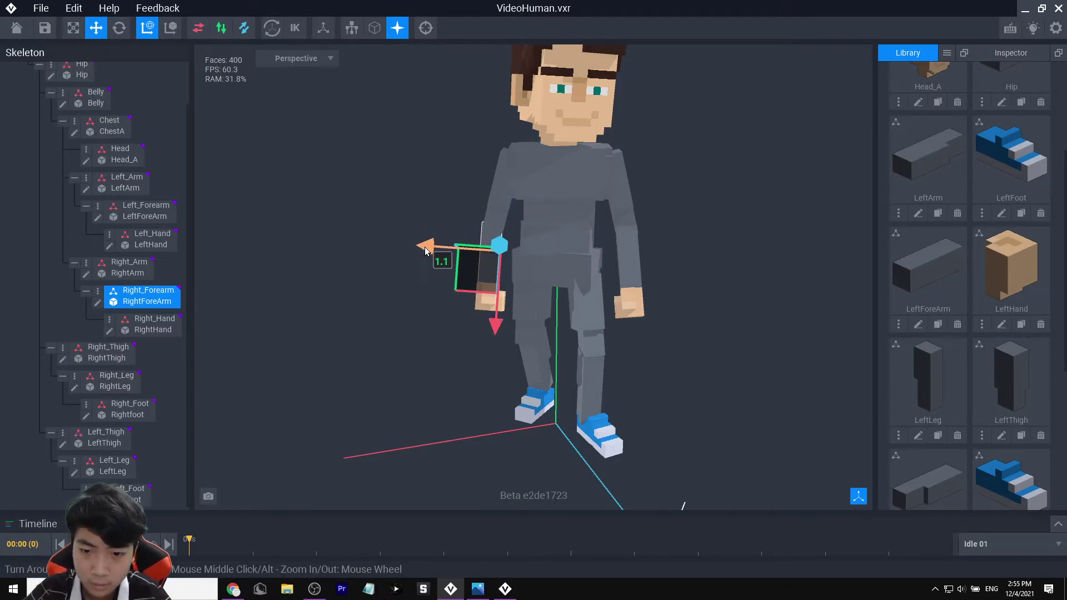
left_click(590, 234)
Compare the VideoHuman pose with the reference avatar in the Avatar_V2 window, viewing it from several angles.
right_click_drag(575, 234, 577, 240)
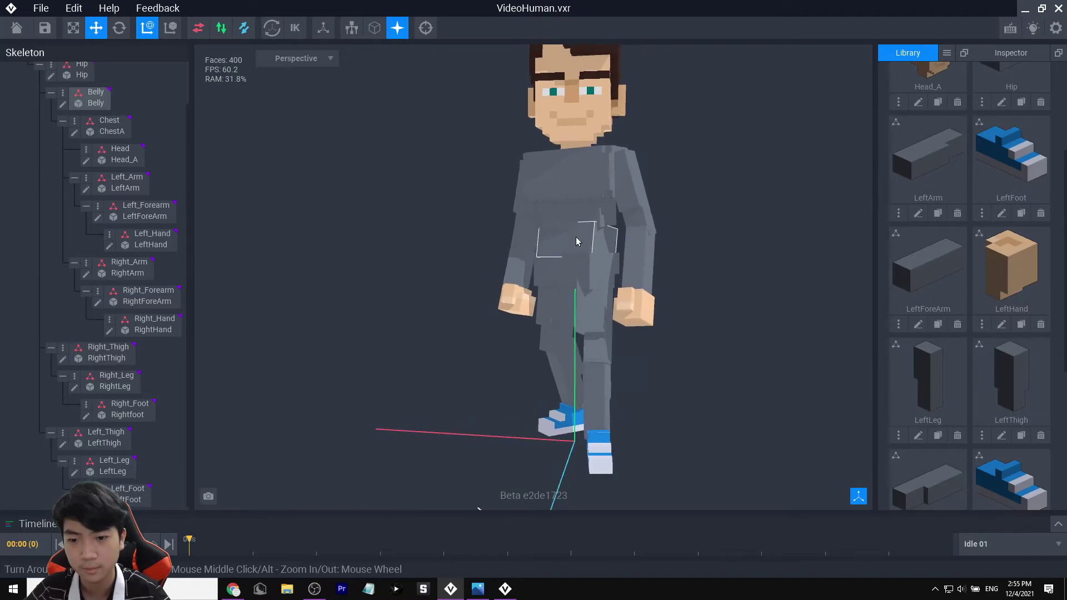
scroll(577, 241, "down", 5)
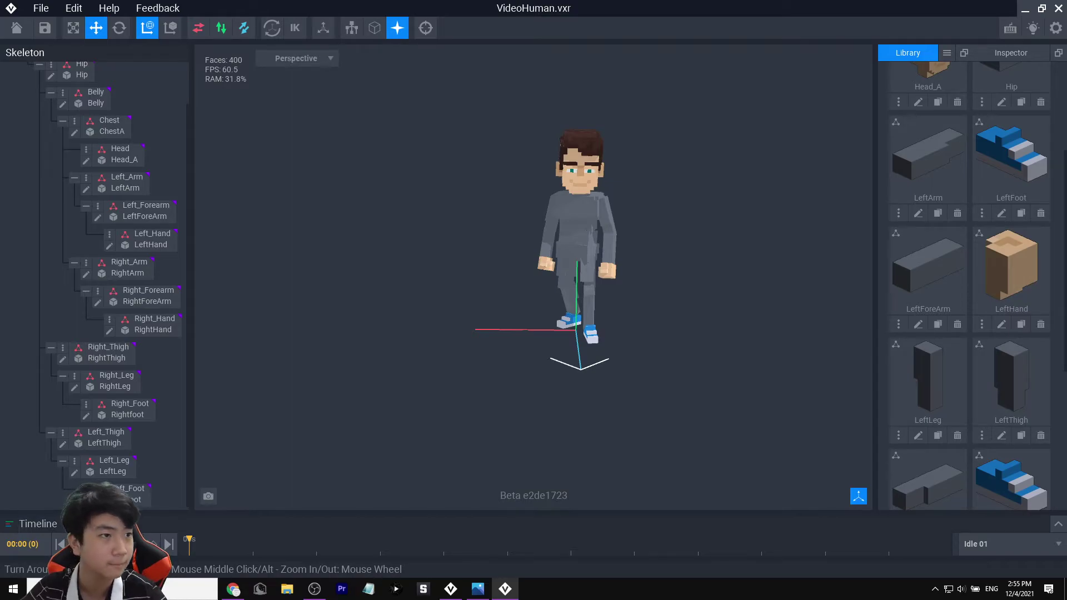
left_click_drag(0, 67, 371, 30)
middle_click_drag(605, 254, 734, 253)
right_click_drag(723, 292, 720, 291)
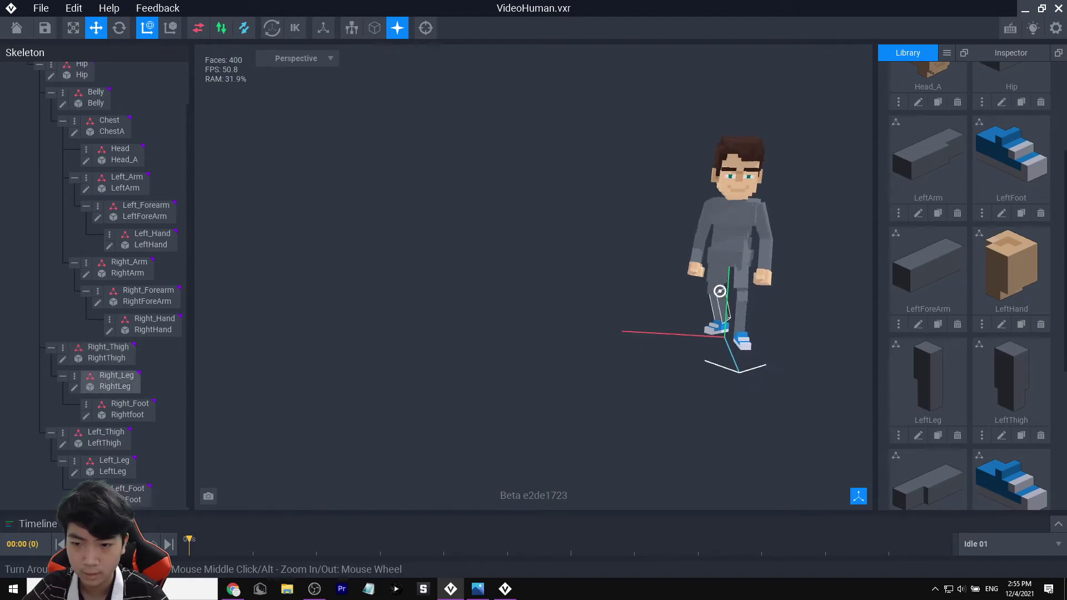
left_click(504, 591)
left_click_drag(281, 36, 442, 6)
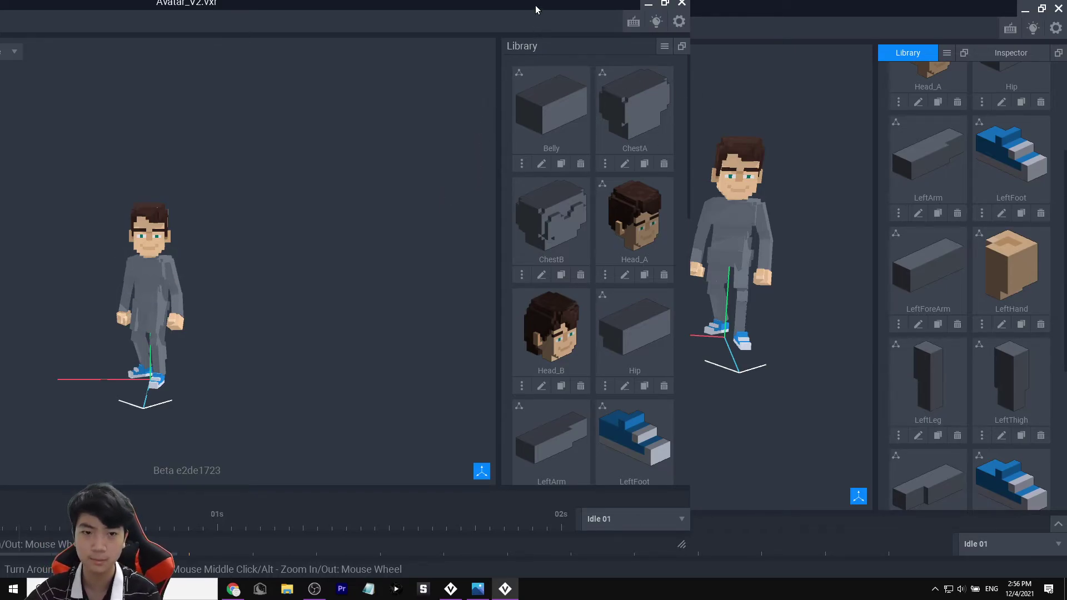
left_click_drag(537, 10, 0, 77)
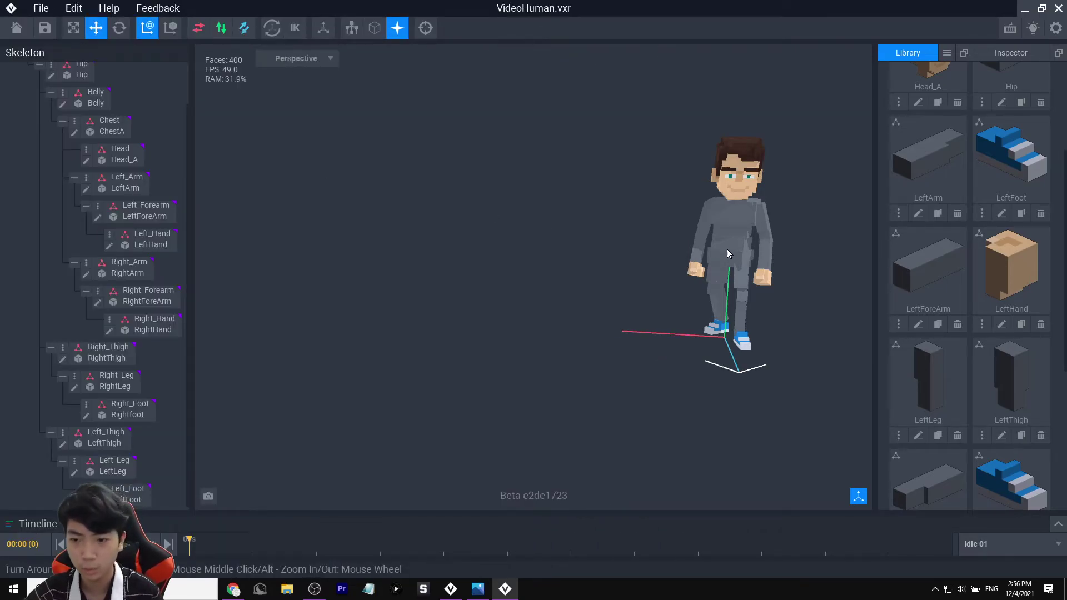
right_click_drag(727, 249, 635, 235)
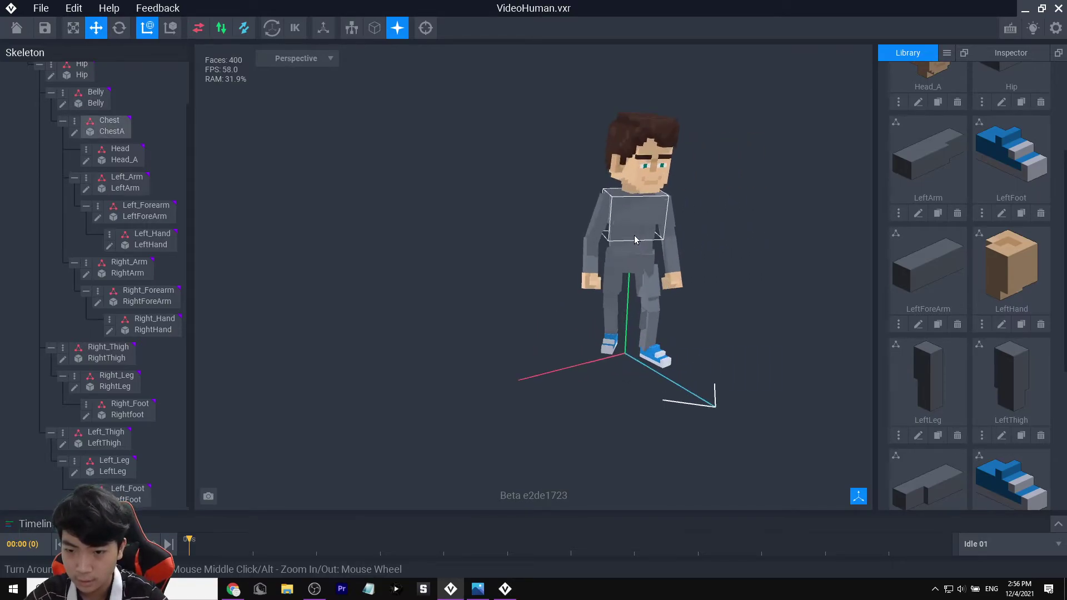
scroll(634, 235, "up", 5)
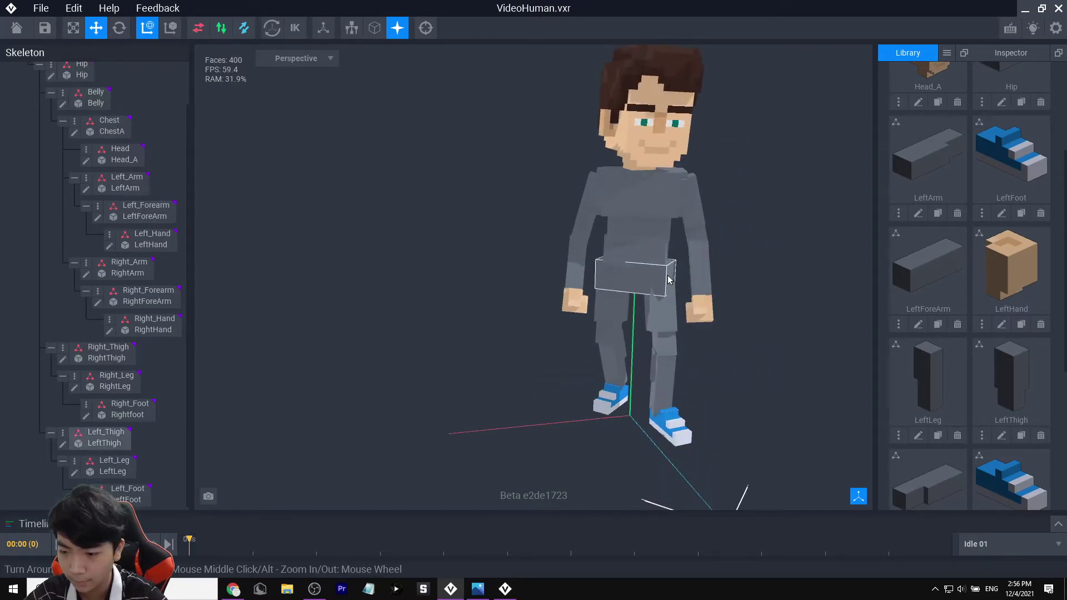
mouse_move(668, 276)
right_mouse_down()
mouse_move(755, 322)
mouse_move(674, 277)
right_mouse_up()
scroll(707, 320, "down", 3)
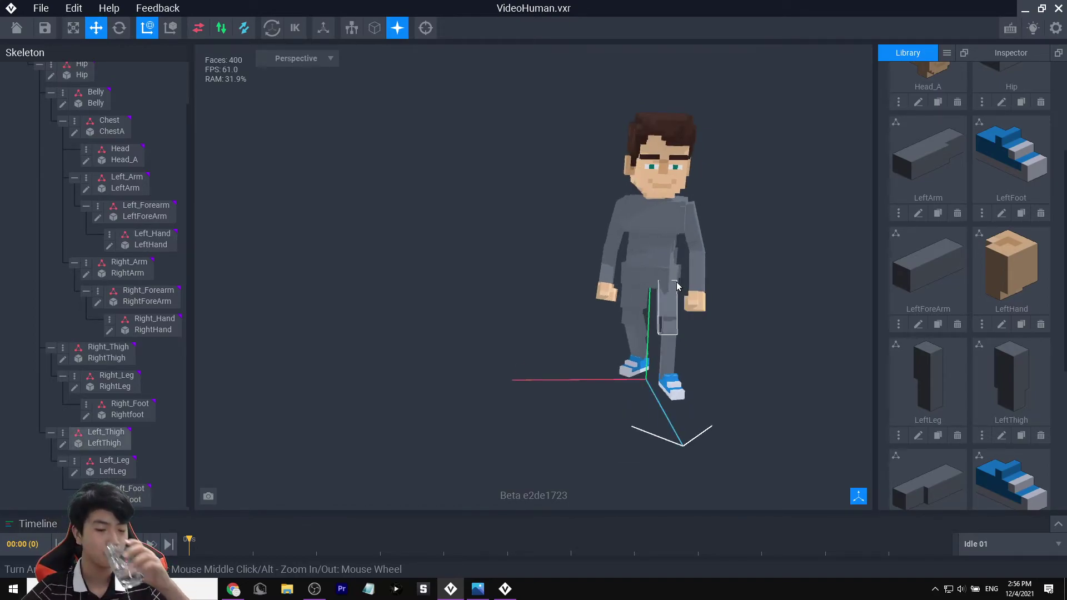
Expand the timeline and resize its zoom area to show about three seconds of Idle 01.
left_click(1050, 529)
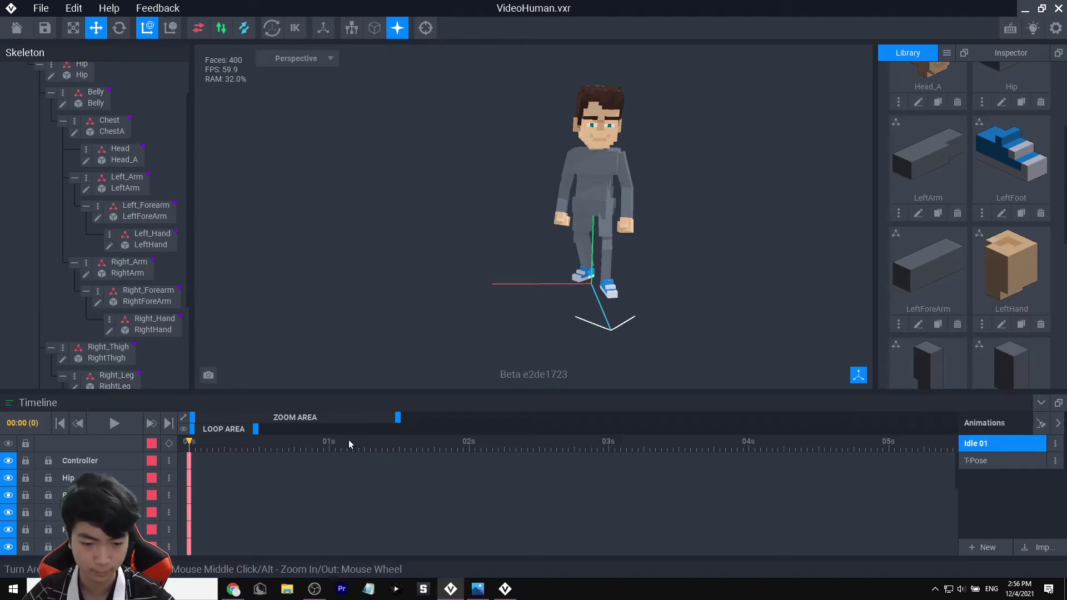
left_click_drag(398, 420, 662, 426)
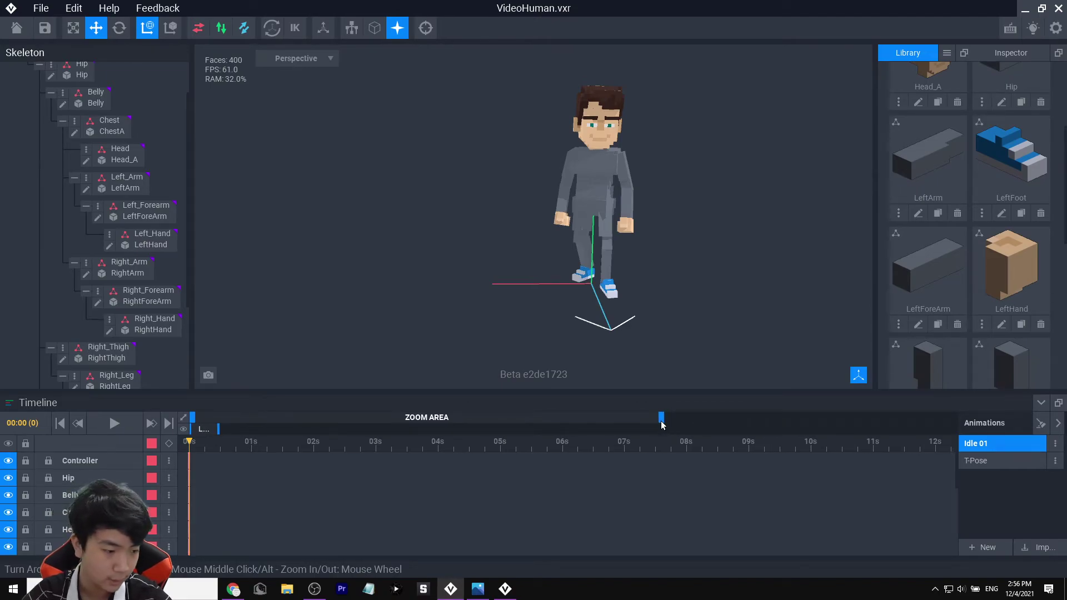
key("alt+Tab")
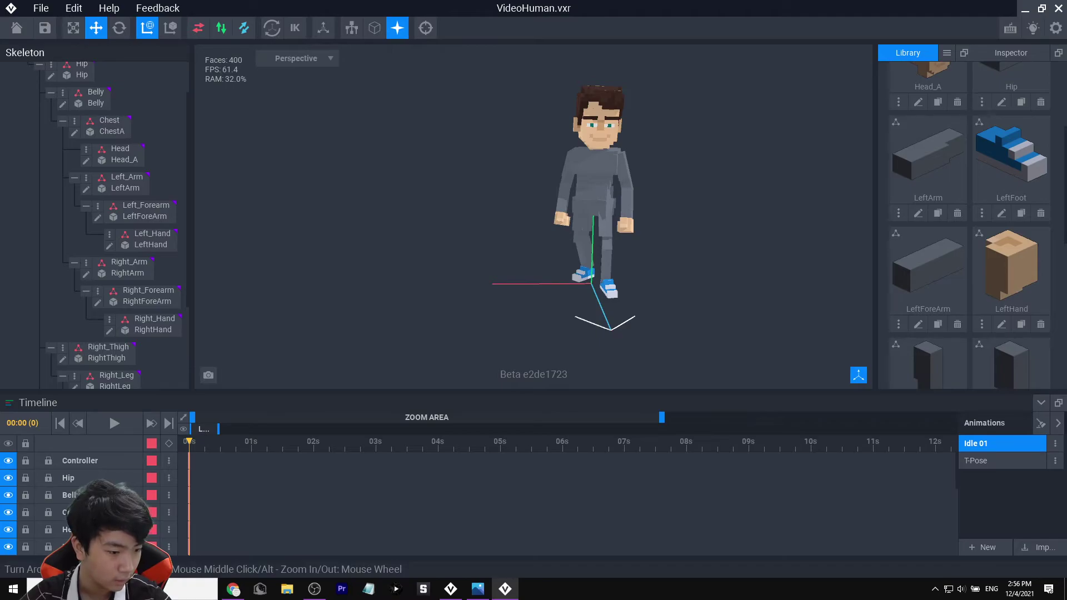
left_click(303, 443)
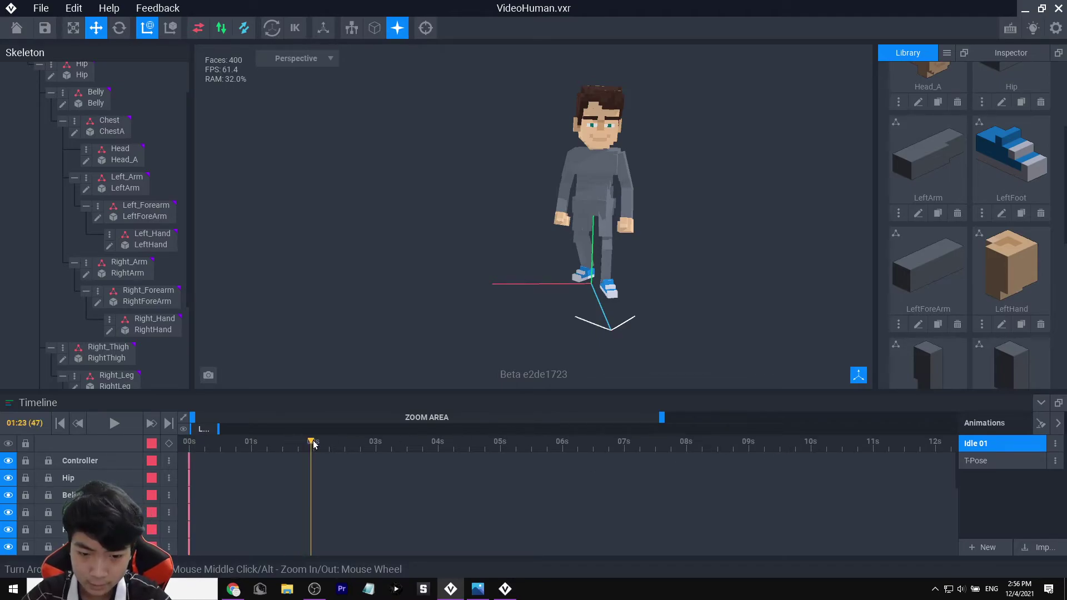
left_click_drag(664, 418, 299, 423)
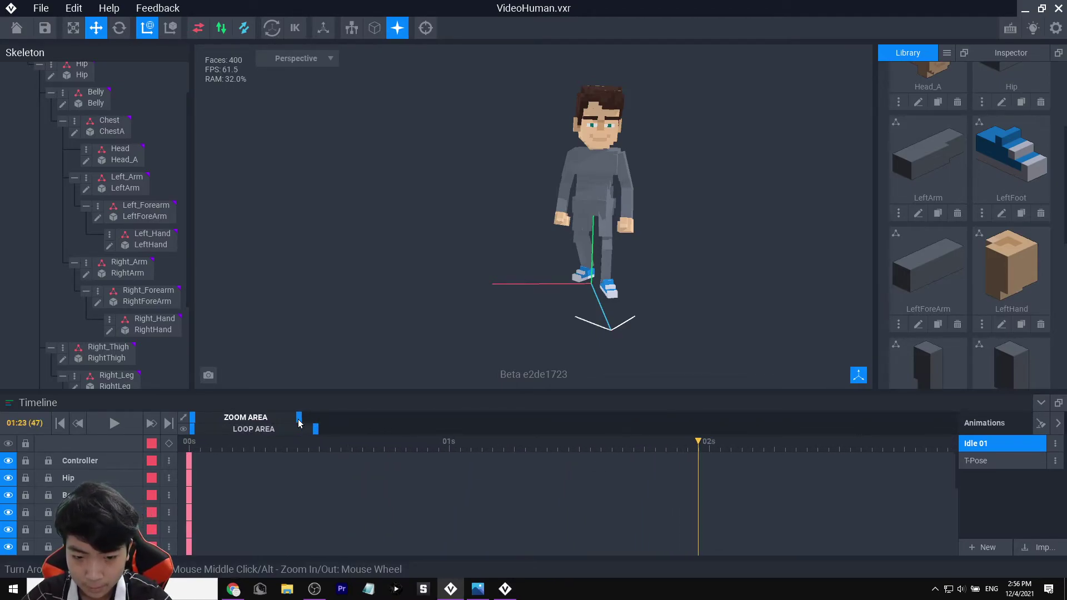
key("space")
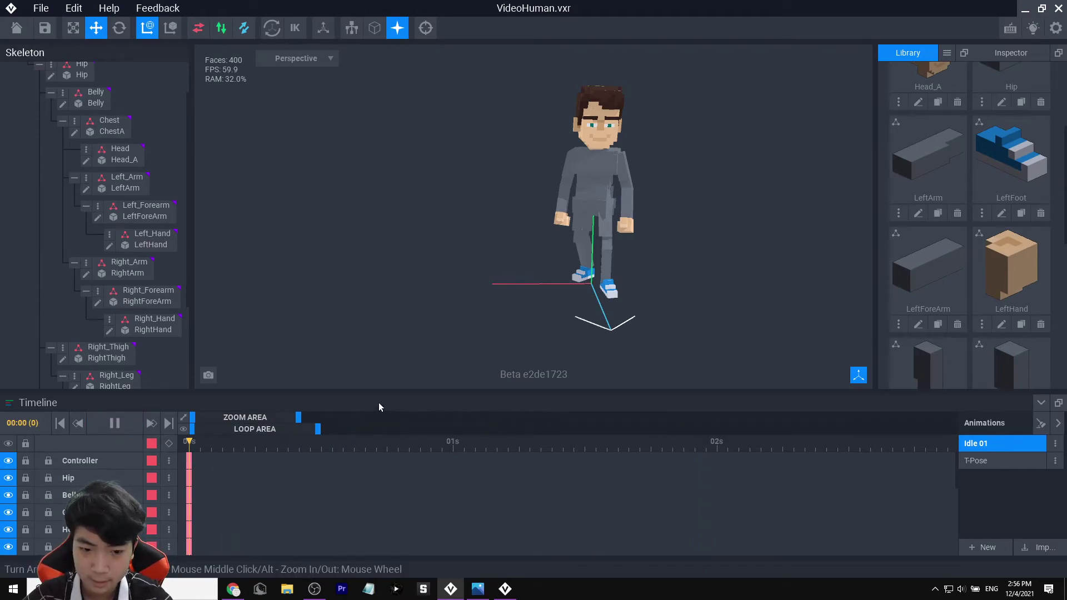
At frame 12 of Idle 01, rotate the Right_Arm node slightly forward and realign it with the shoulder.
left_click(259, 441)
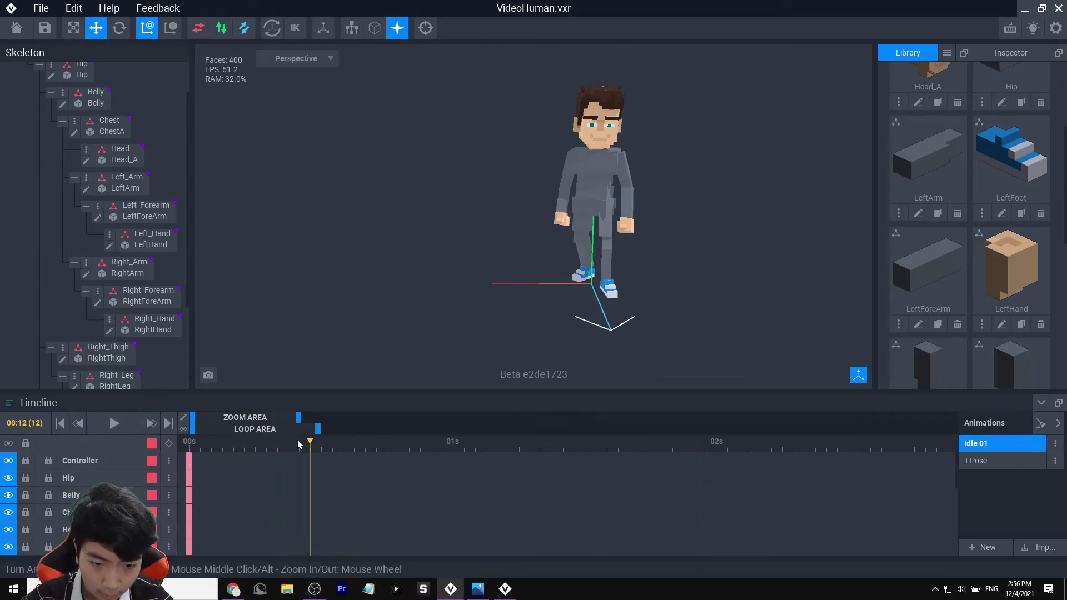
left_click_drag(298, 445, 257, 443)
right_click_drag(574, 189, 586, 202)
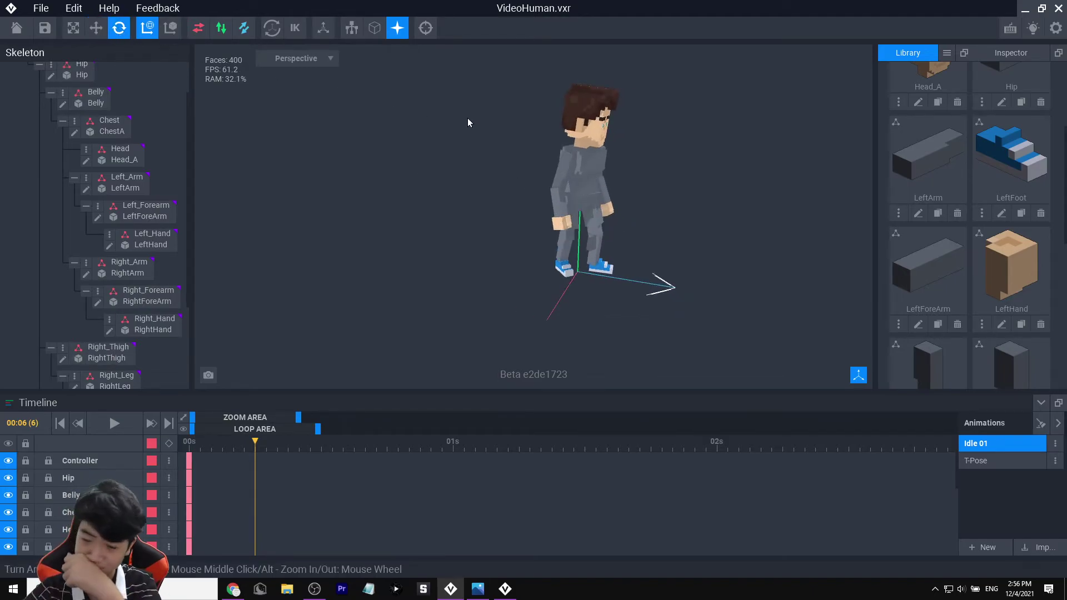
mouse_move(556, 173)
right_mouse_down()
mouse_move(581, 175)
mouse_move(560, 191)
right_mouse_up()
left_click(569, 173)
scroll(569, 173, "up", 4)
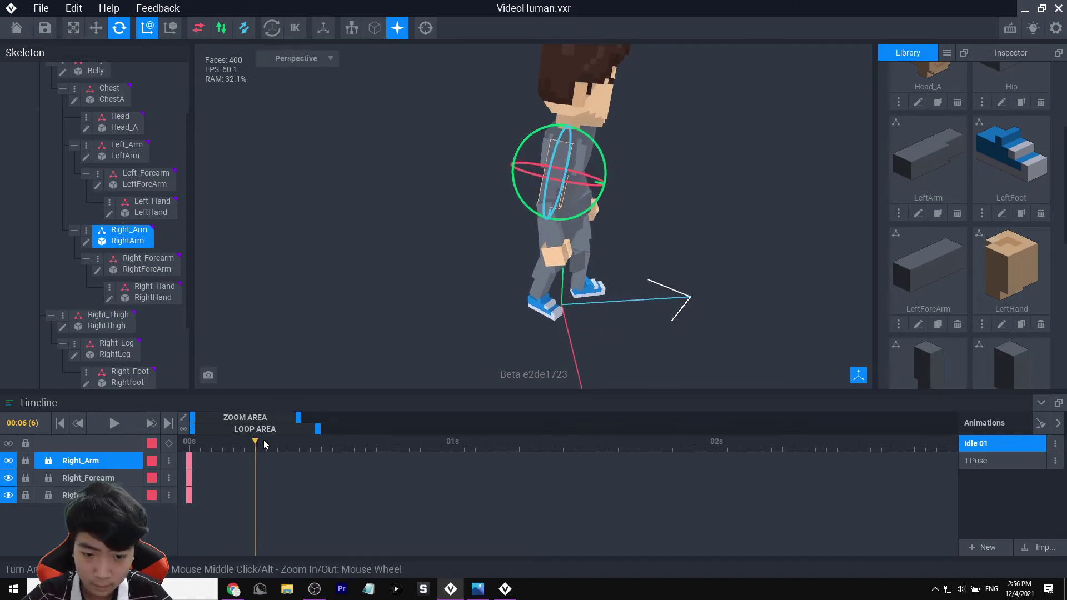
mouse_move(604, 161)
left_mouse_down()
mouse_move(602, 151)
mouse_move(619, 174)
left_mouse_up()
left_click(97, 29)
scroll(484, 185, "up", 2)
right_click_drag(561, 192, 557, 193)
left_click_drag(563, 168, 563, 168)
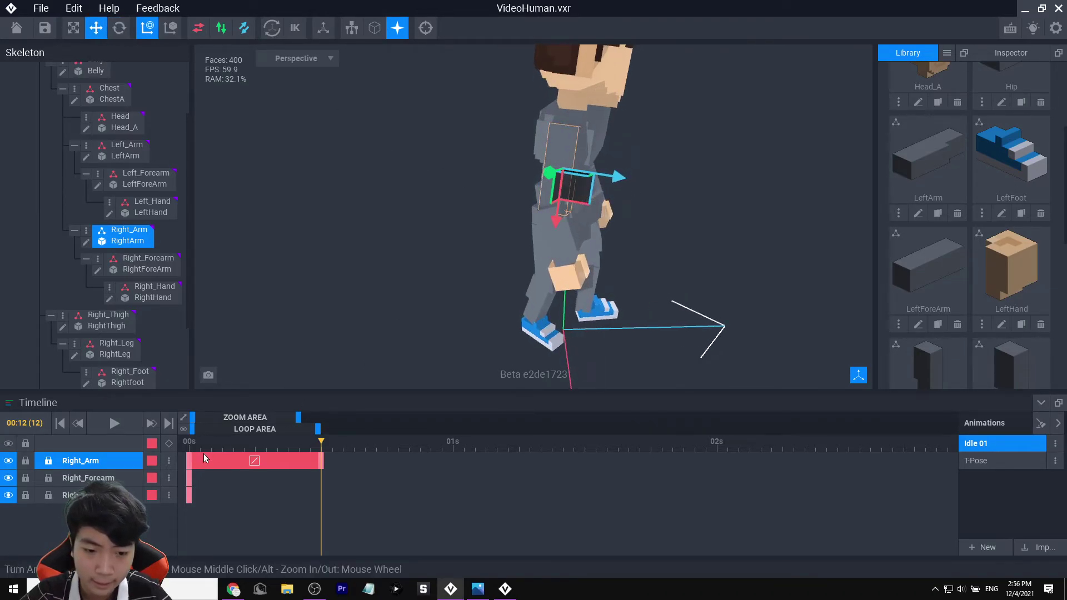
Copy the first Right_Arm keyframe and paste it at 01:00 (frame 24).
right_click(189, 461)
left_click(377, 487)
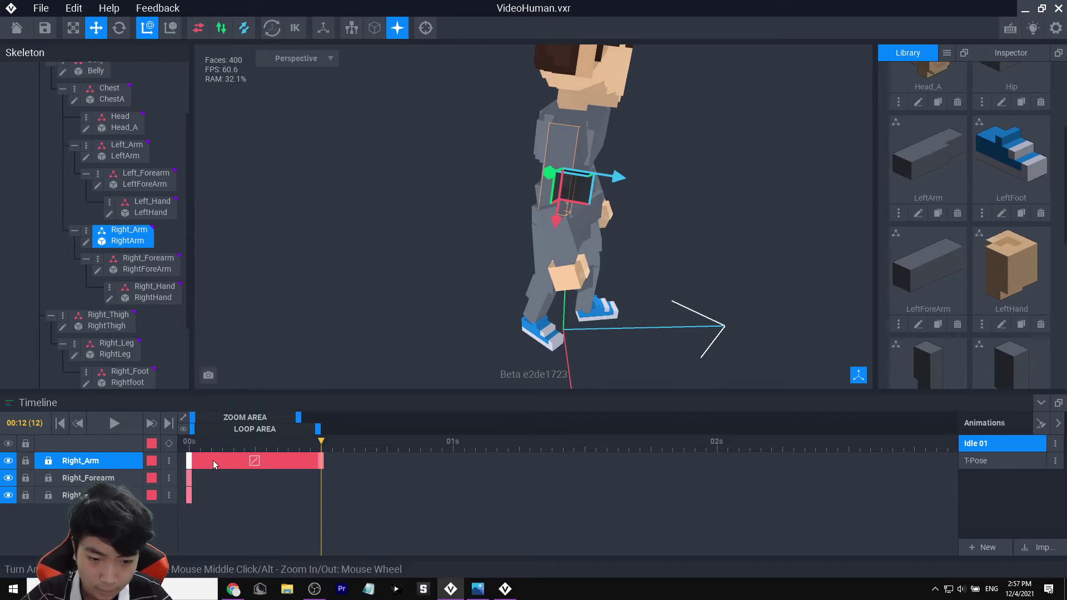
right_click(189, 460)
left_click(228, 337)
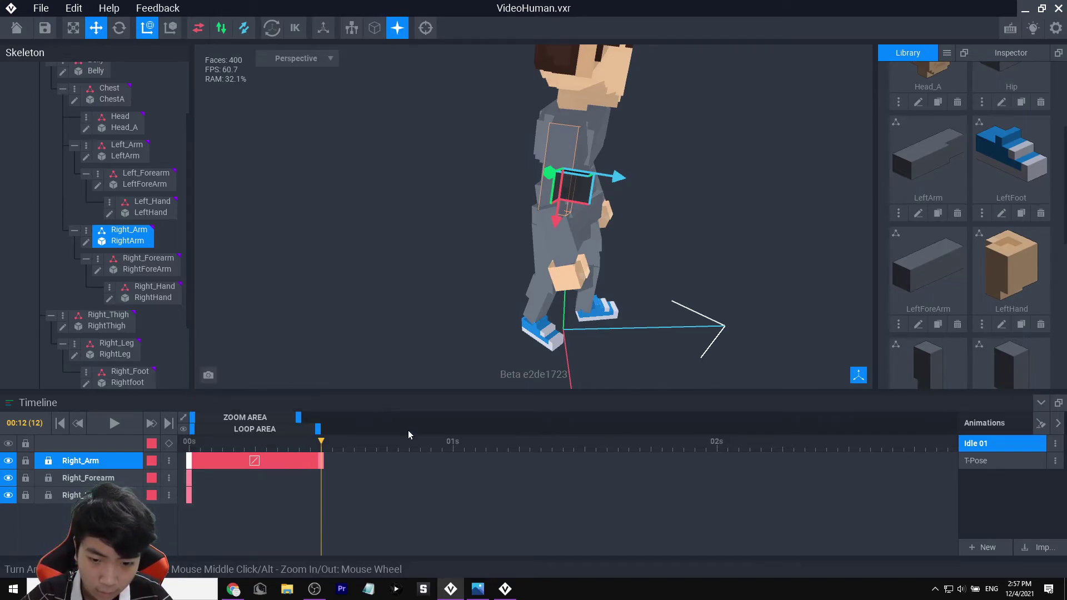
right_click(453, 451)
left_click(498, 361)
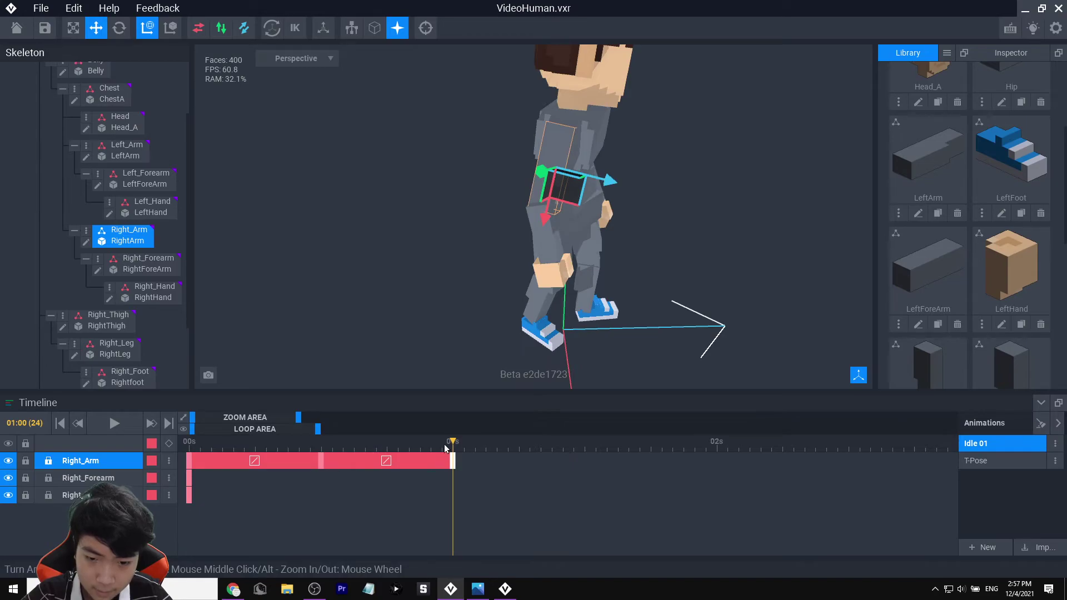
Play Idle 01 to check the right arm's swing, and return the playhead to the start of the Right_Arm track.
left_click(676, 321)
key("space")
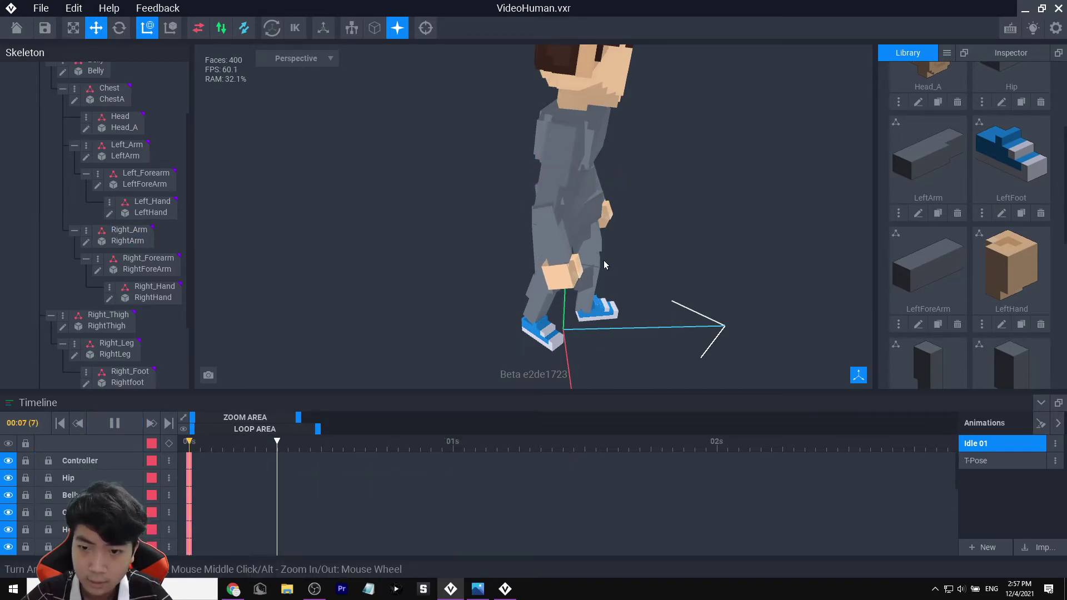
key("space")
left_click(581, 181)
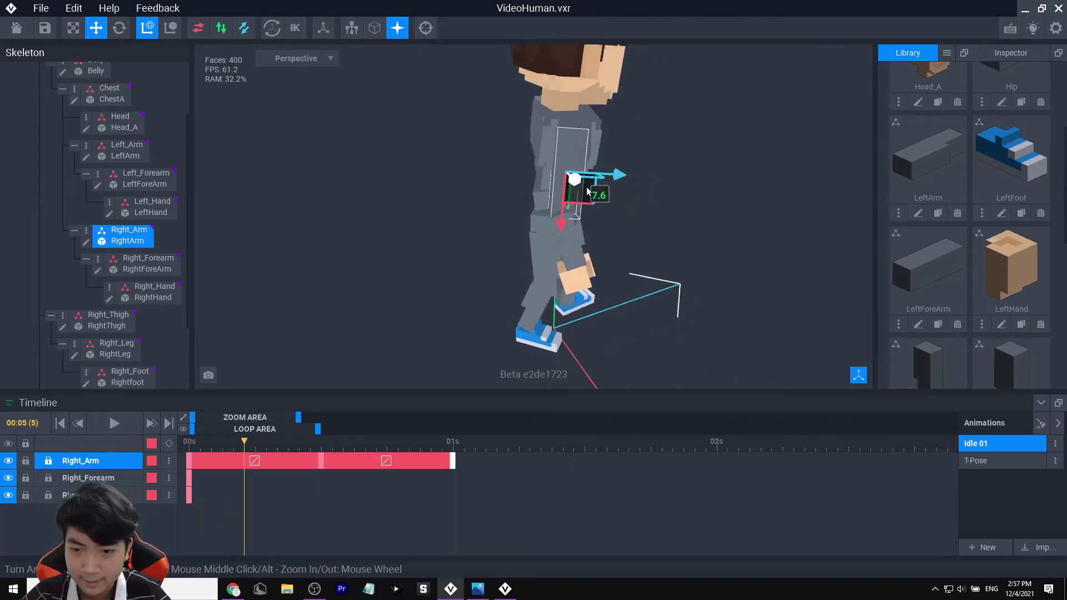
left_click(201, 445)
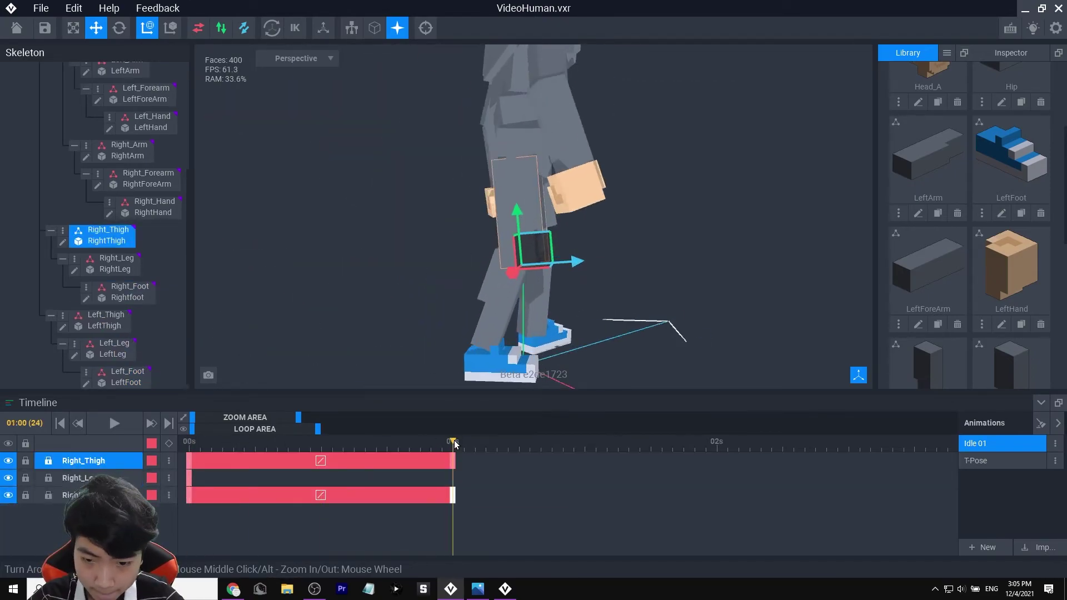
Copy the first Right_Thigh keyframe of Idle 01 and paste it at the two-second mark.
right_click(452, 460)
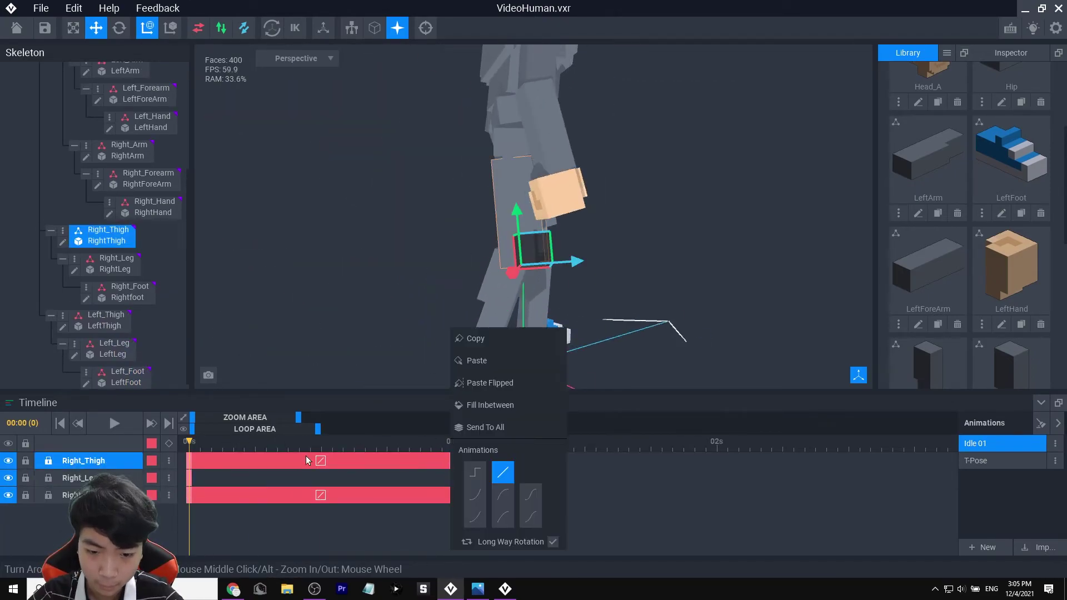
left_click(188, 461)
right_click(187, 460)
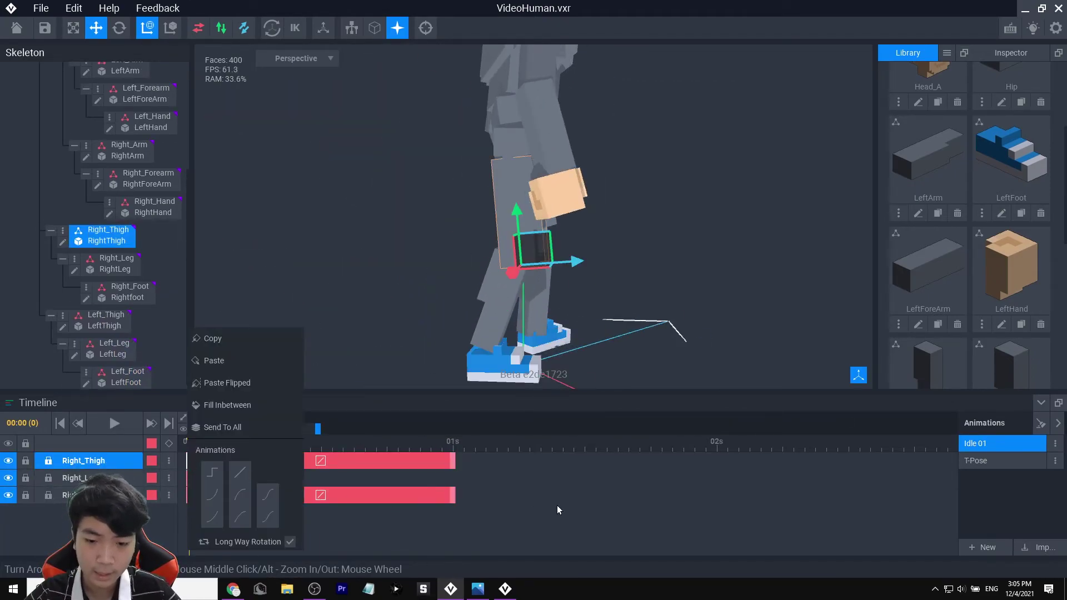
left_click(556, 505)
right_click(190, 461)
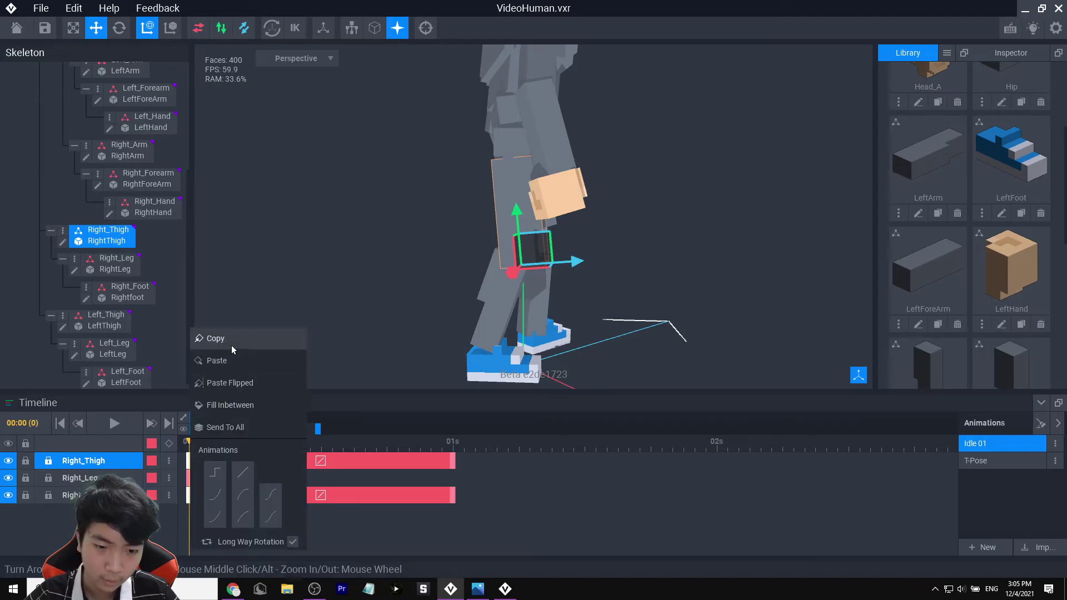
left_click(231, 345)
right_click(717, 460)
left_click(778, 360)
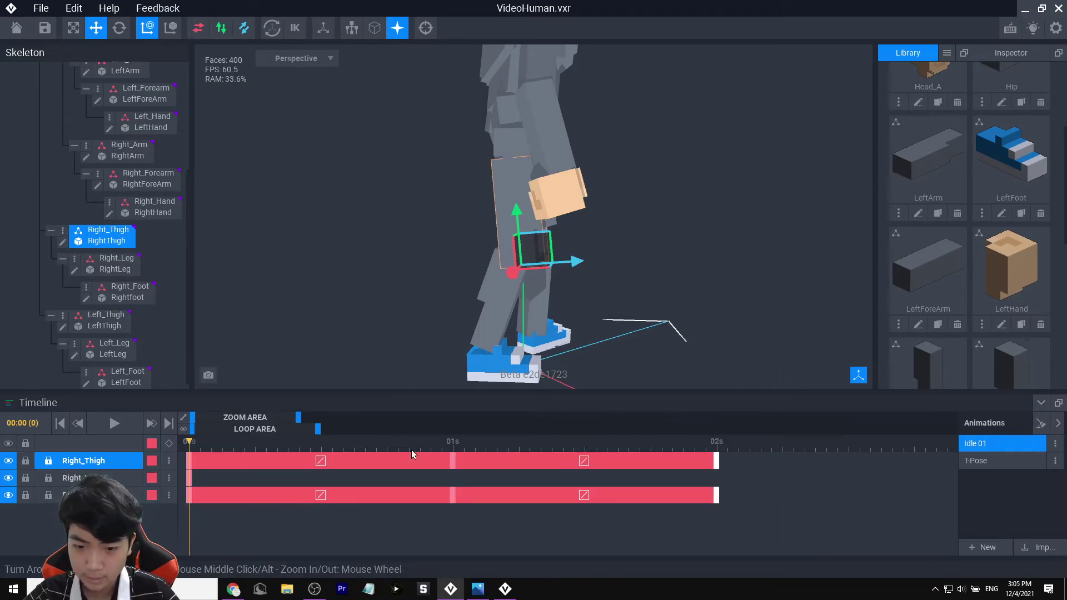
Play Idle 01 and examine the full body's movement from the front and the side.
key("space")
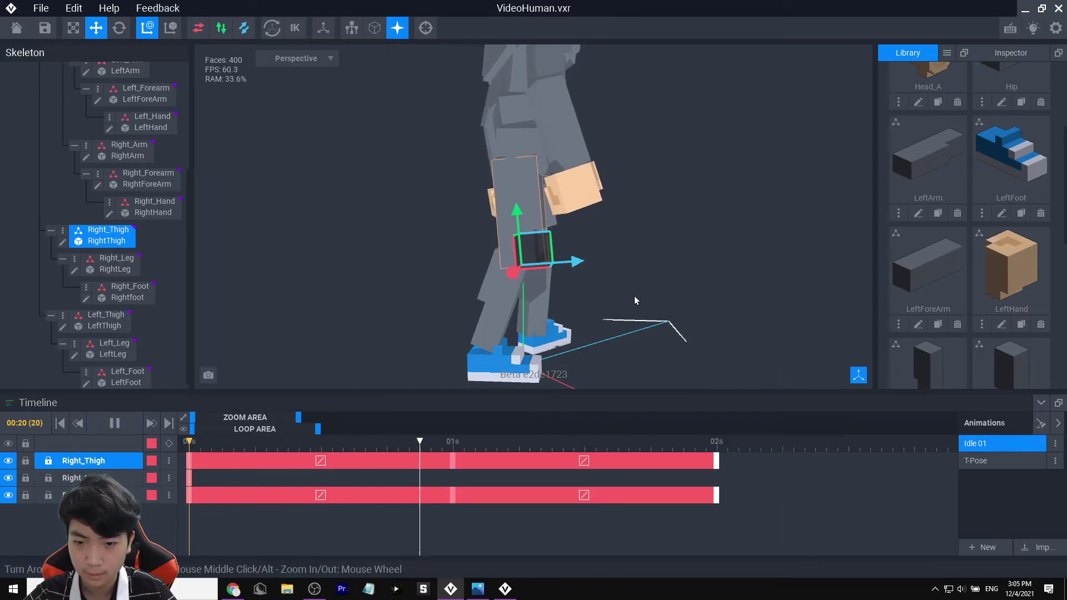
right_click_drag(527, 288, 529, 288)
left_click(658, 299)
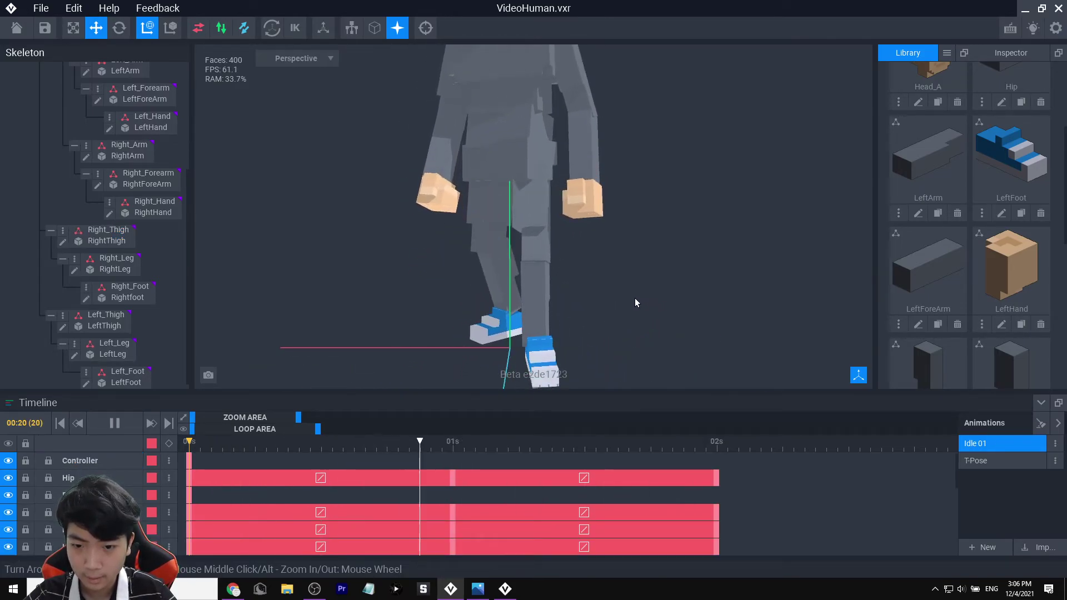
scroll(634, 298, "down", 2)
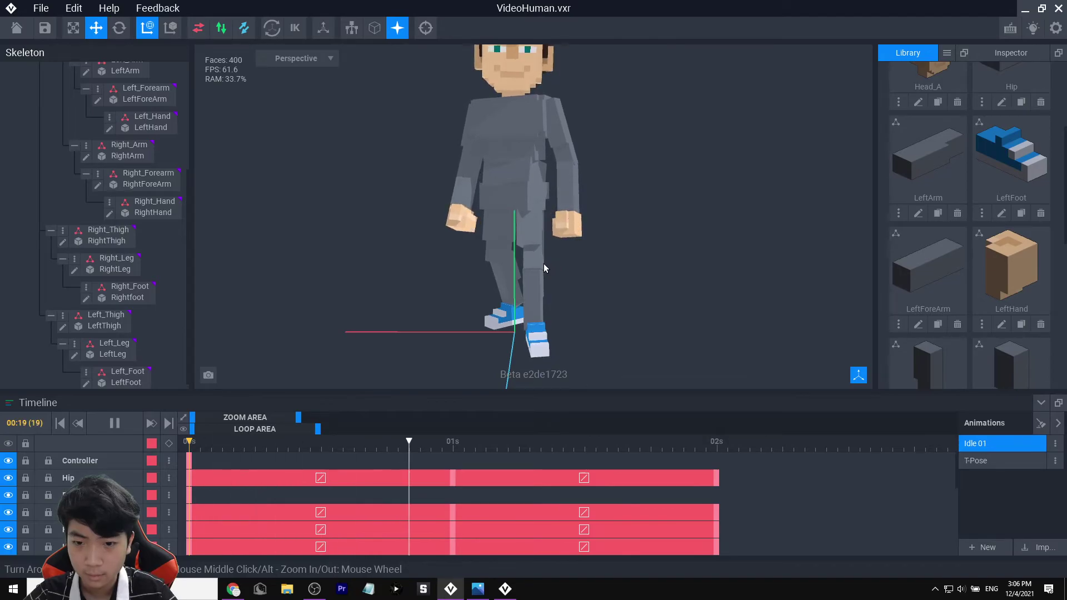
mouse_move(532, 261)
right_mouse_down()
mouse_move(542, 264)
mouse_move(509, 244)
mouse_move(520, 242)
right_mouse_up()
scroll(541, 263, "down", 3)
scroll(522, 241, "up", 3)
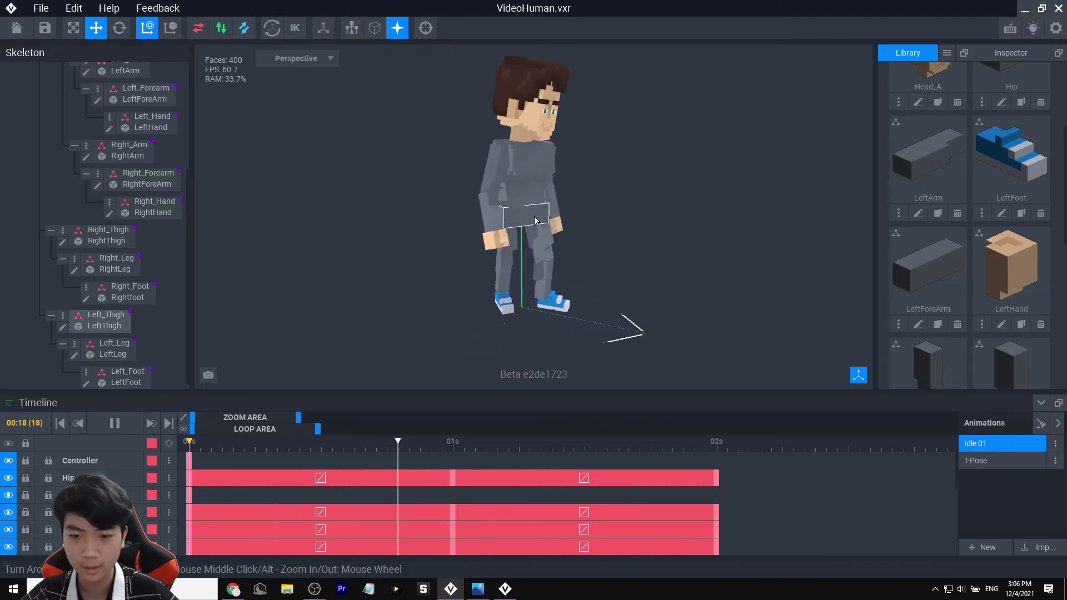
At 01:00 (frame 24) of Idle 01, rotate the Belly node slightly about its red axis.
left_click(444, 447)
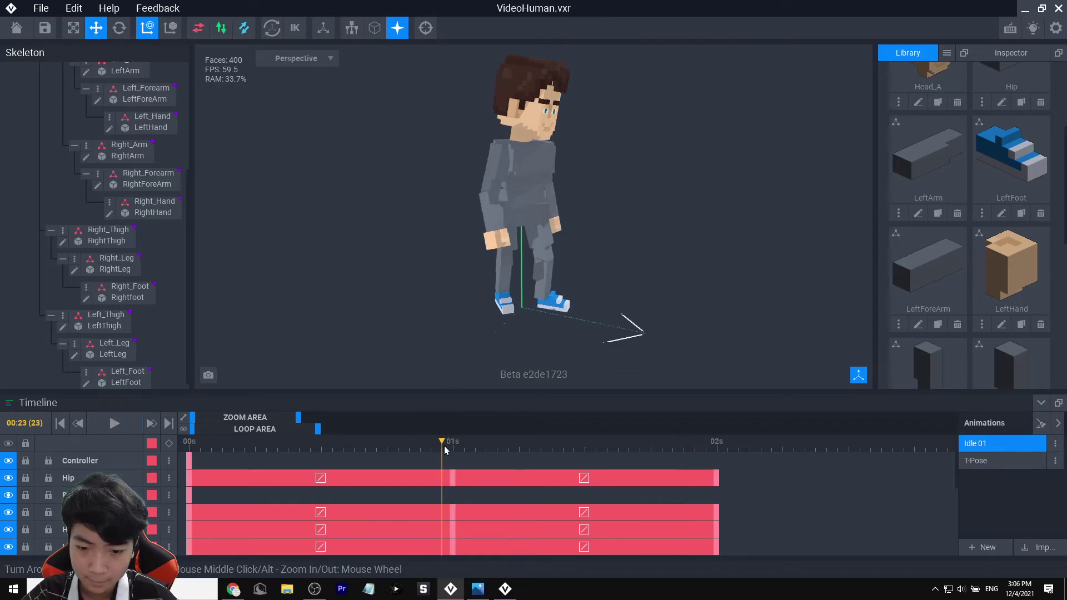
left_click(506, 187)
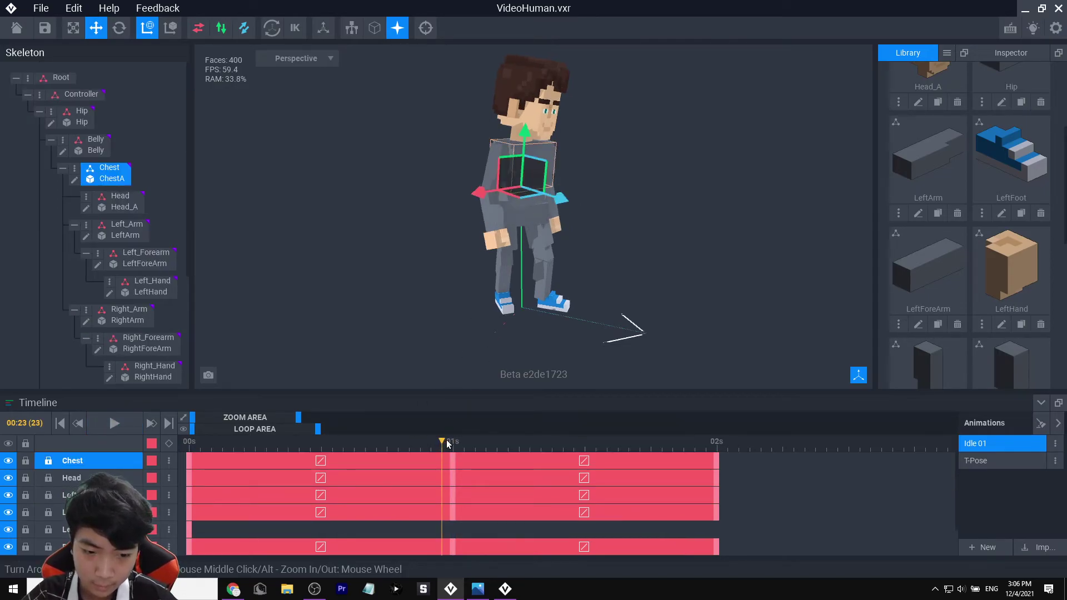
left_click(528, 205)
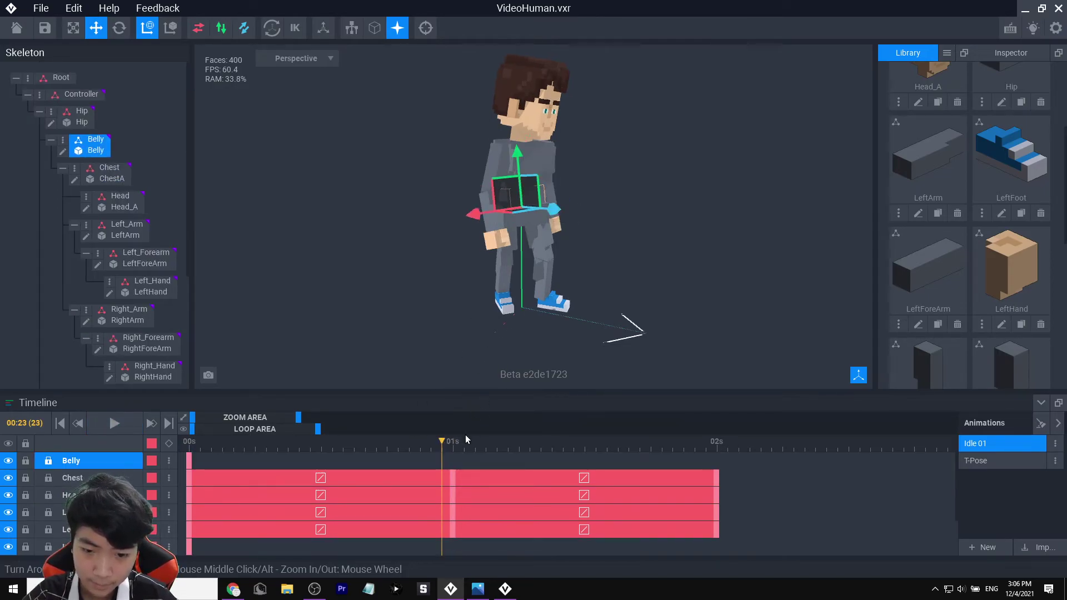
left_click(451, 447)
scroll(595, 301, "up", 1)
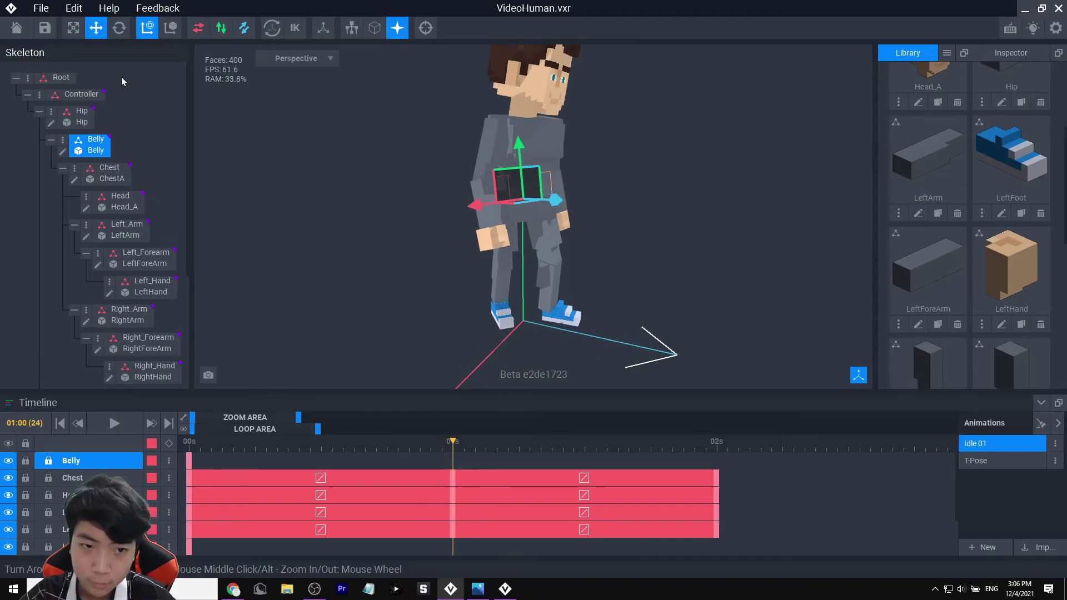
key("e")
scroll(537, 181, "up", 3)
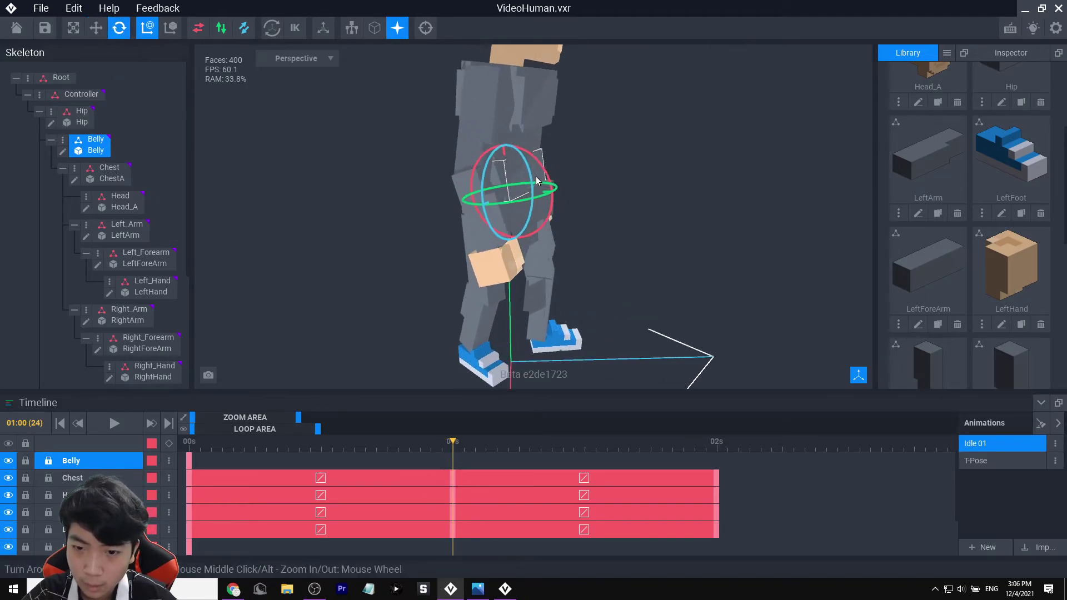
left_click_drag(550, 180, 551, 173)
Copy the first Belly keyframe and paste it at the two-second mark.
right_click(189, 457)
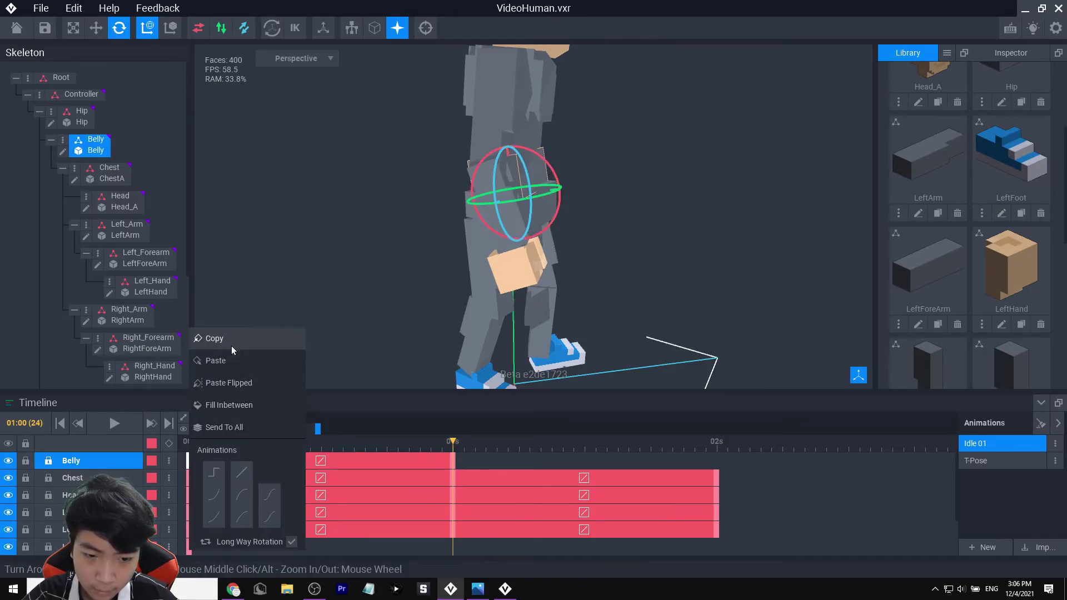
left_click(231, 340)
right_click(720, 459)
left_click(743, 361)
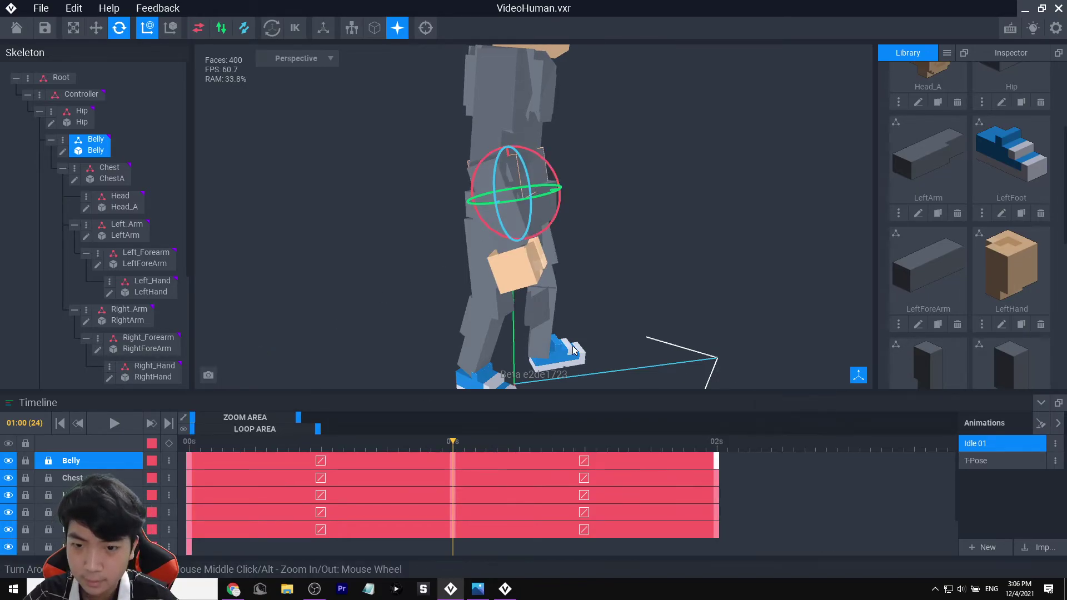
Play Idle 01 from the start, examine the avatar's motion from several angles, and stop playback.
left_click_drag(392, 443, 136, 427)
scroll(525, 225, "down", 3)
right_click_drag(503, 193, 667, 185)
key("space")
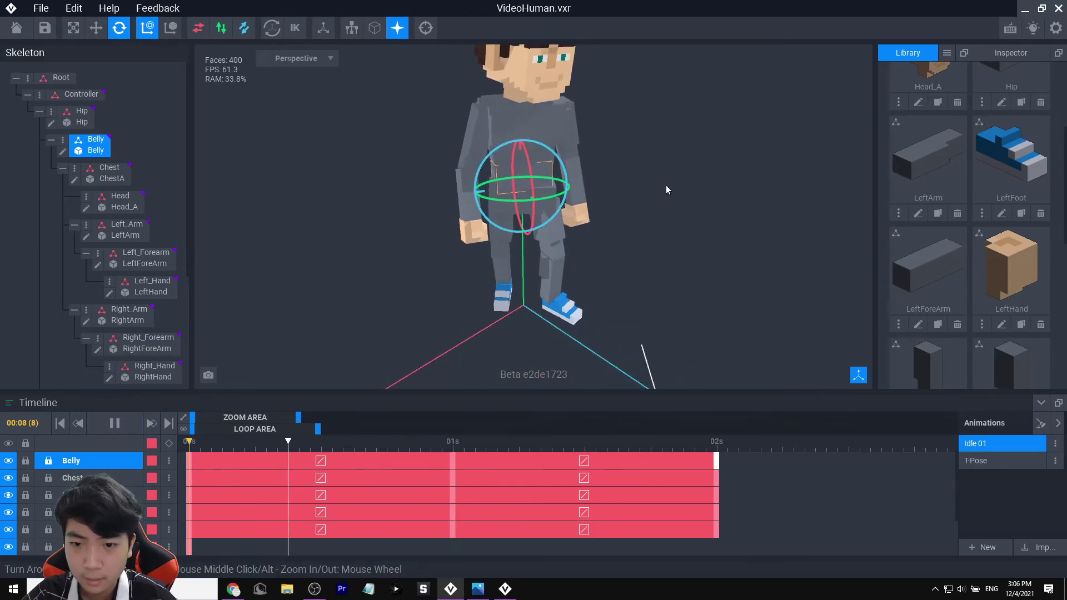
left_click(667, 185)
left_click(549, 154)
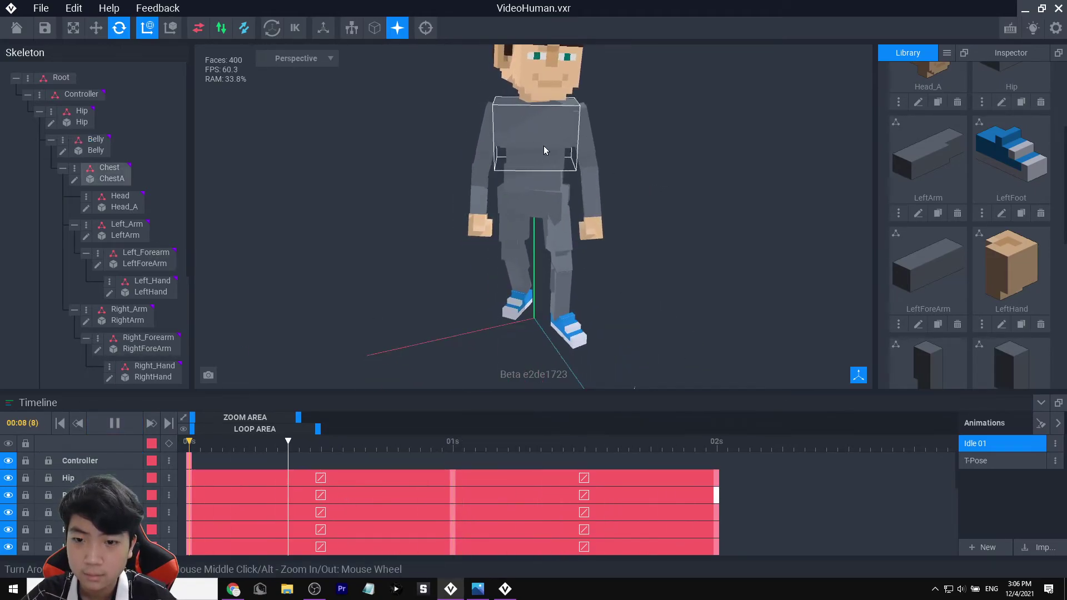
right_click_drag(546, 146, 550, 194)
scroll(566, 162, "down", 4)
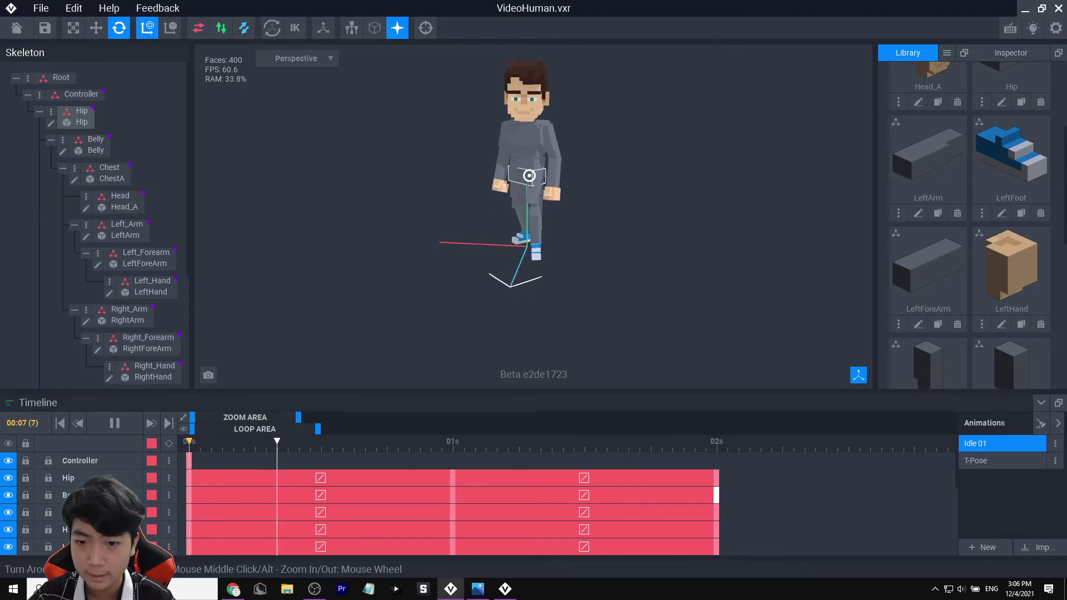
mouse_move(528, 176)
right_mouse_down()
mouse_move(584, 176)
mouse_move(516, 176)
right_mouse_up()
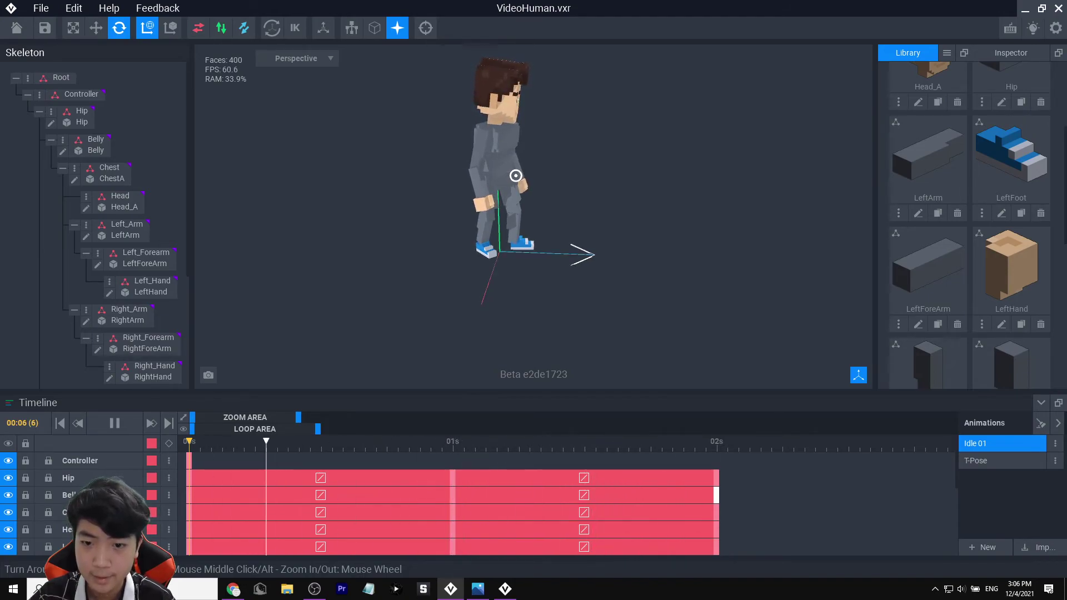
right_click_drag(515, 176, 537, 183)
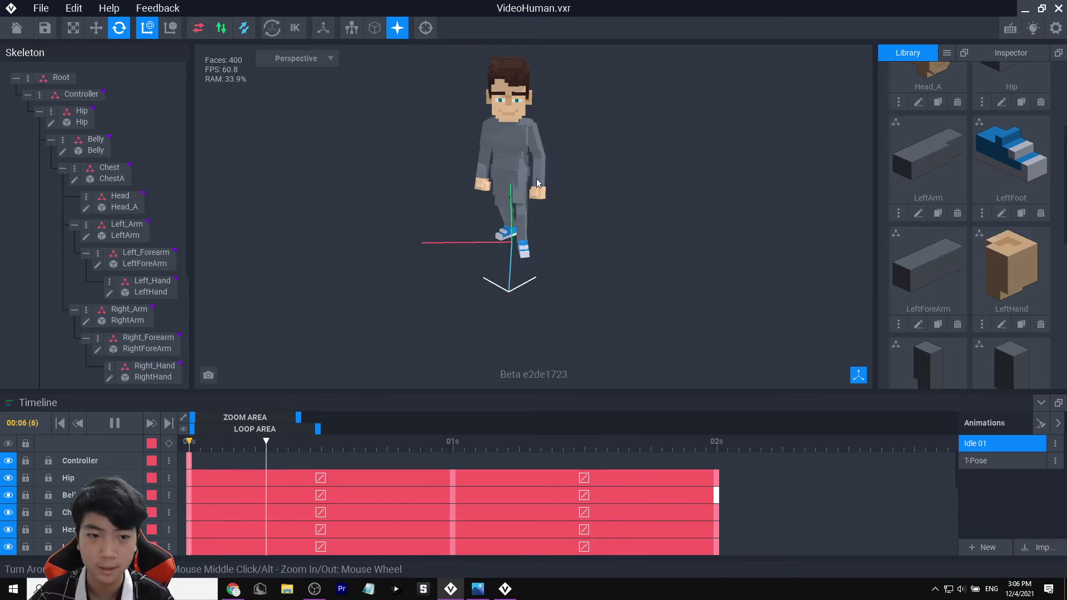
left_click(114, 424)
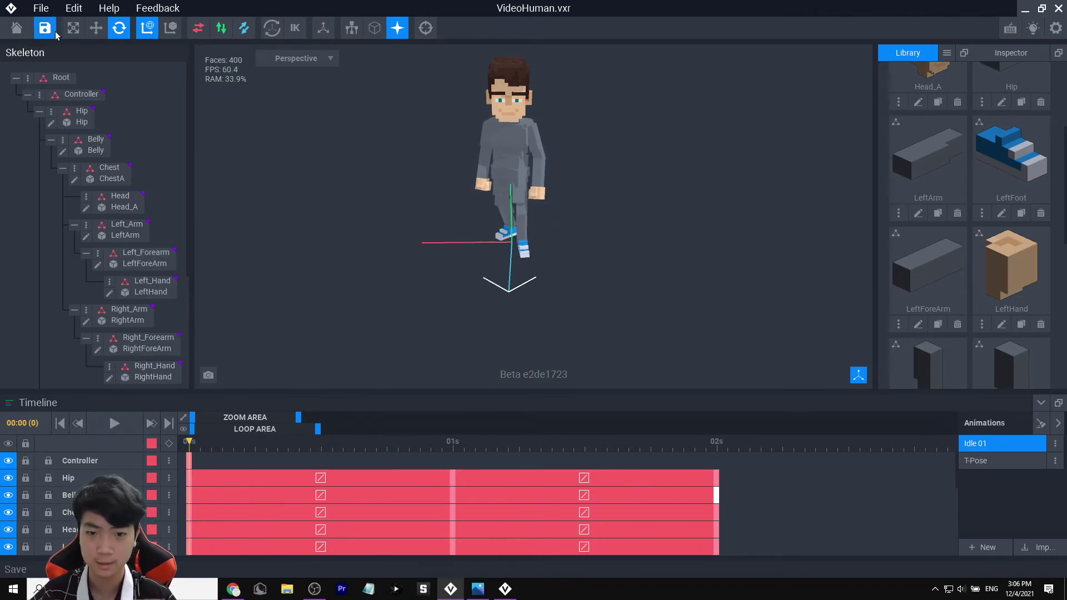
Export the avatar to the Marketplace with the second upper-row thumbnail and Idle 01 as the default animation.
left_click(36, 8)
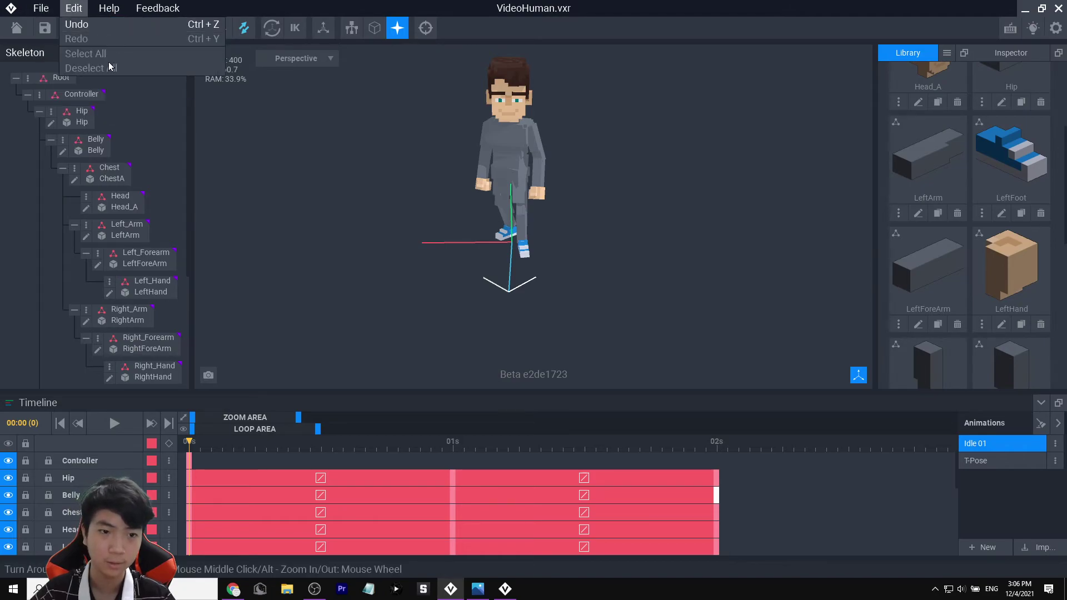
mouse_move(60, 84)
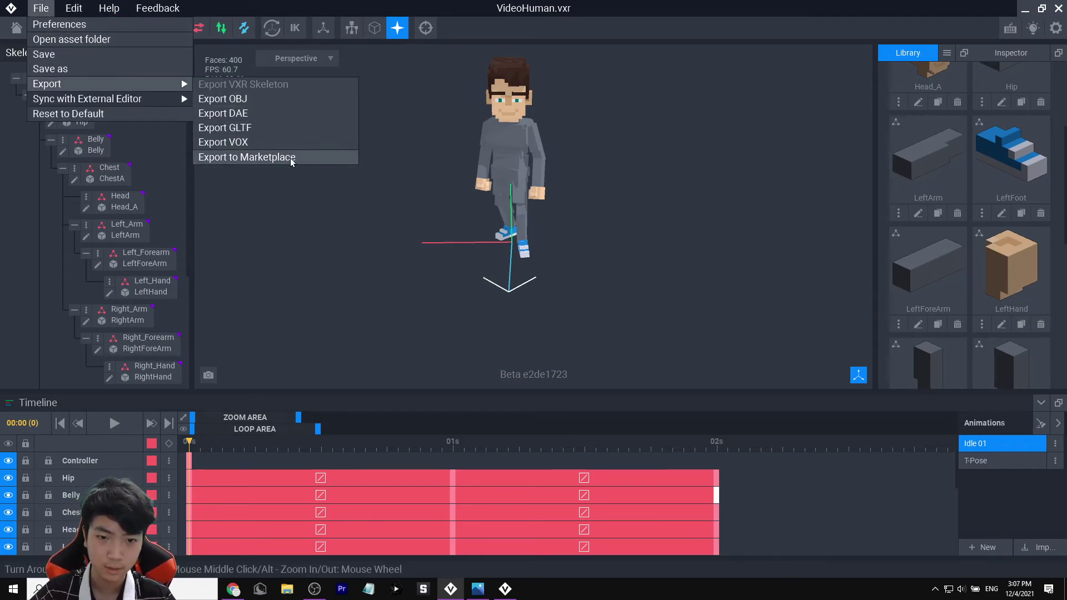
left_click(269, 158)
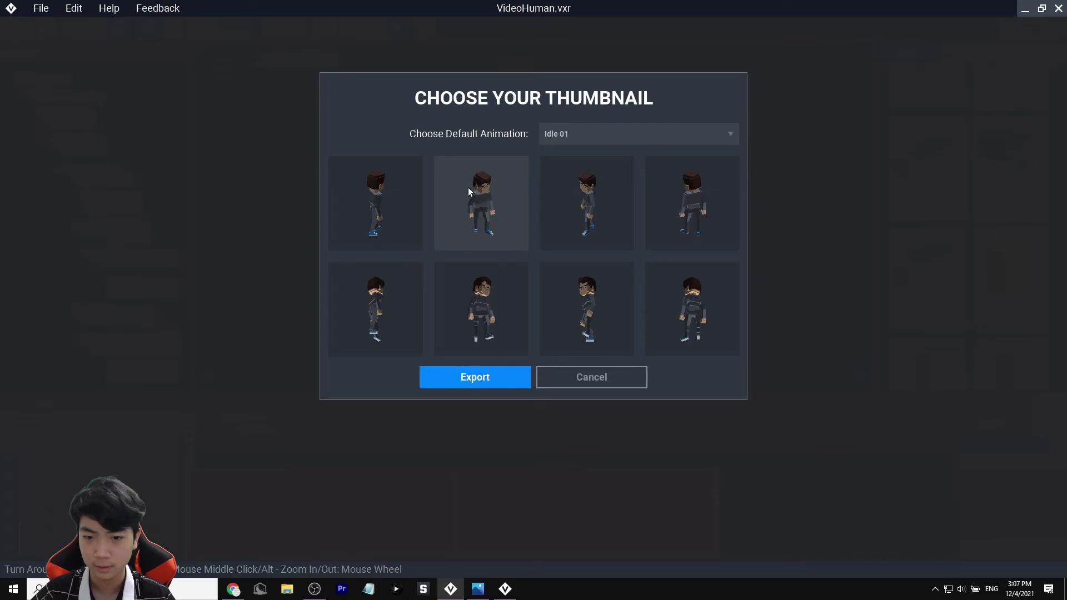
left_click(475, 233)
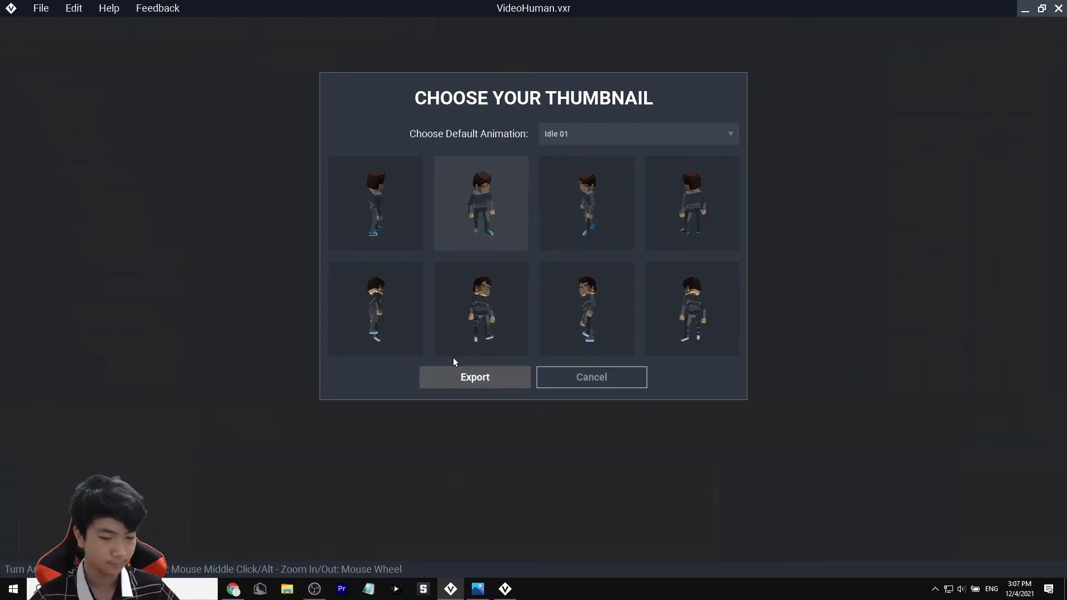
left_click(453, 360)
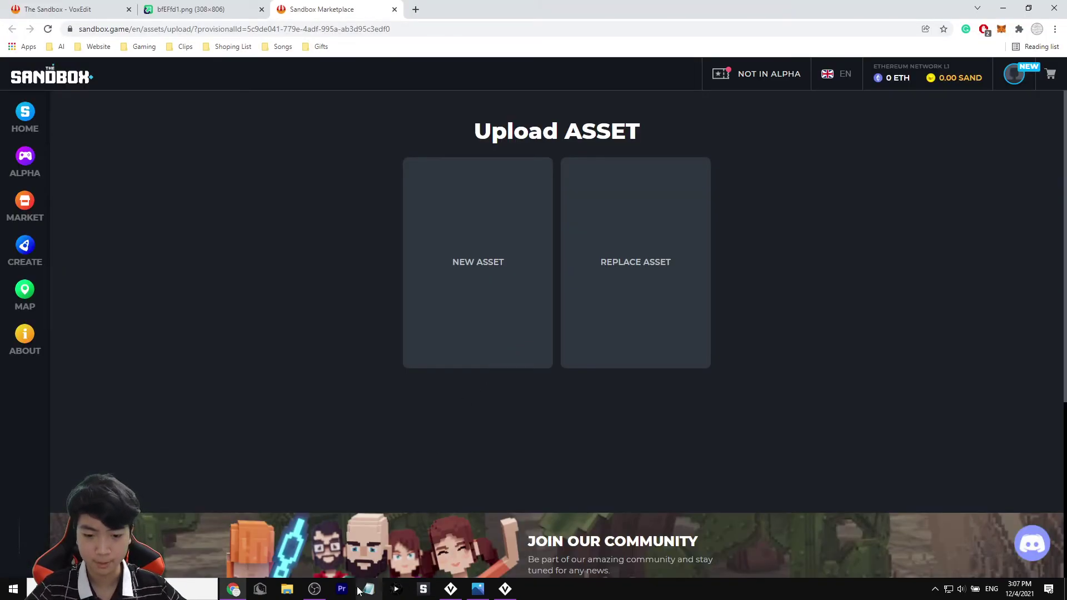
On the Sandbox upload page, create a new asset named VideoHuman and continue to its categories.
left_click(315, 592)
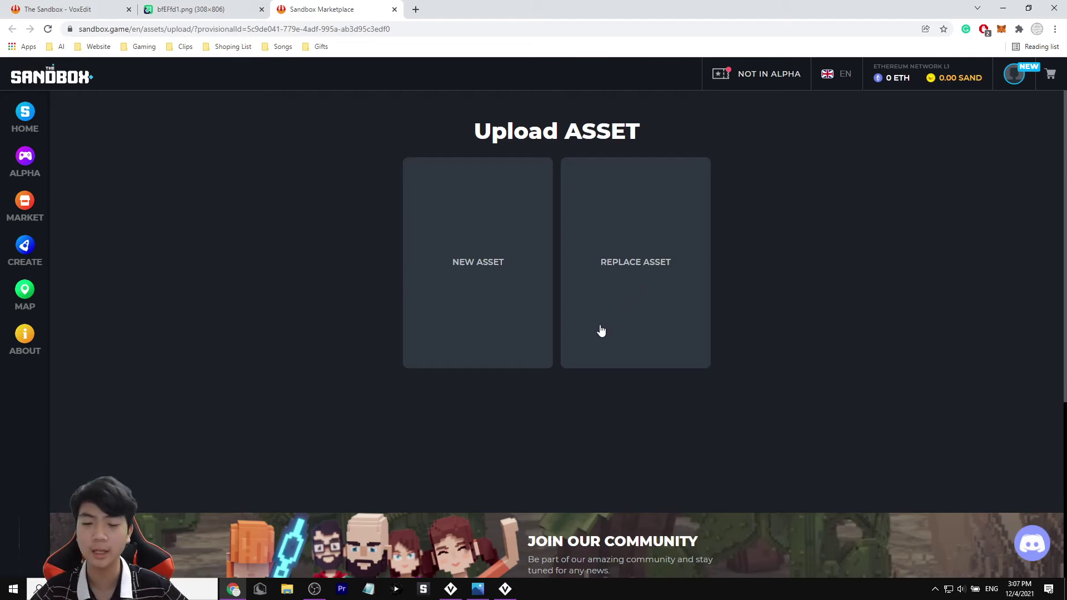
left_click(487, 269)
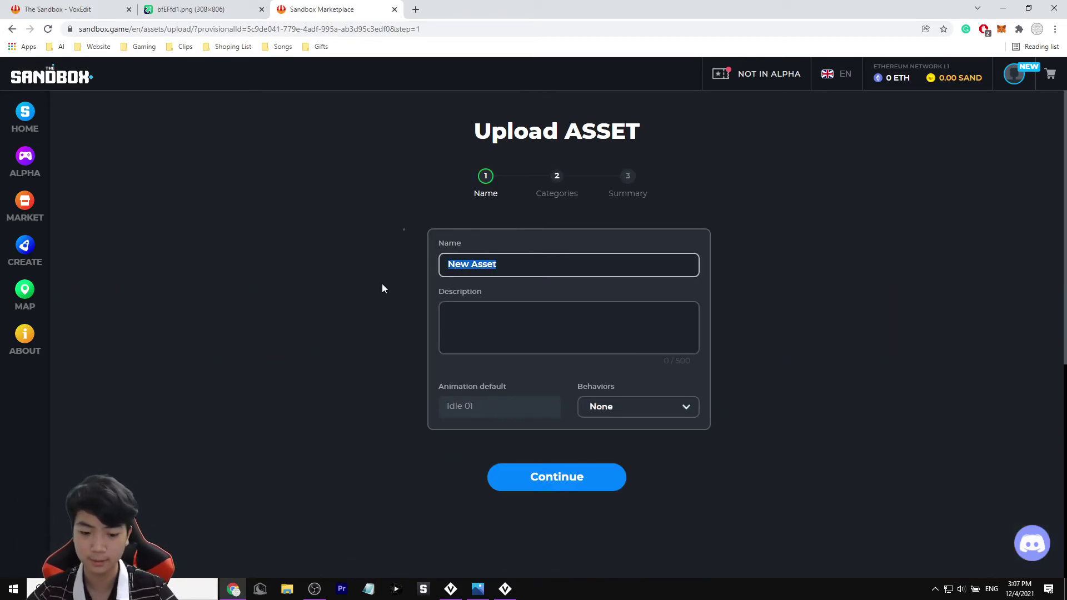
type("Video")
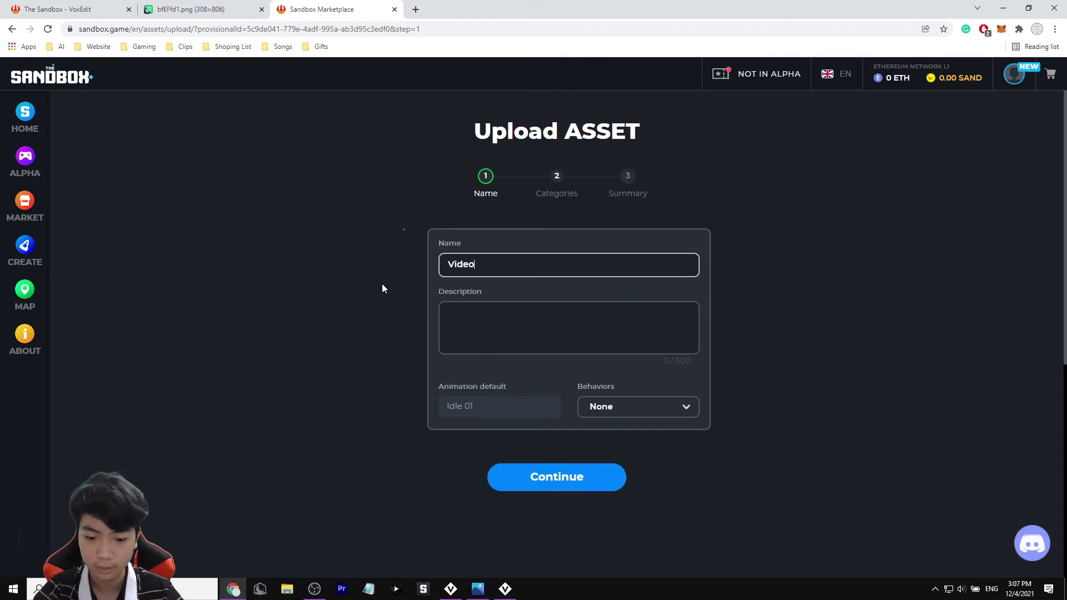
type("Human")
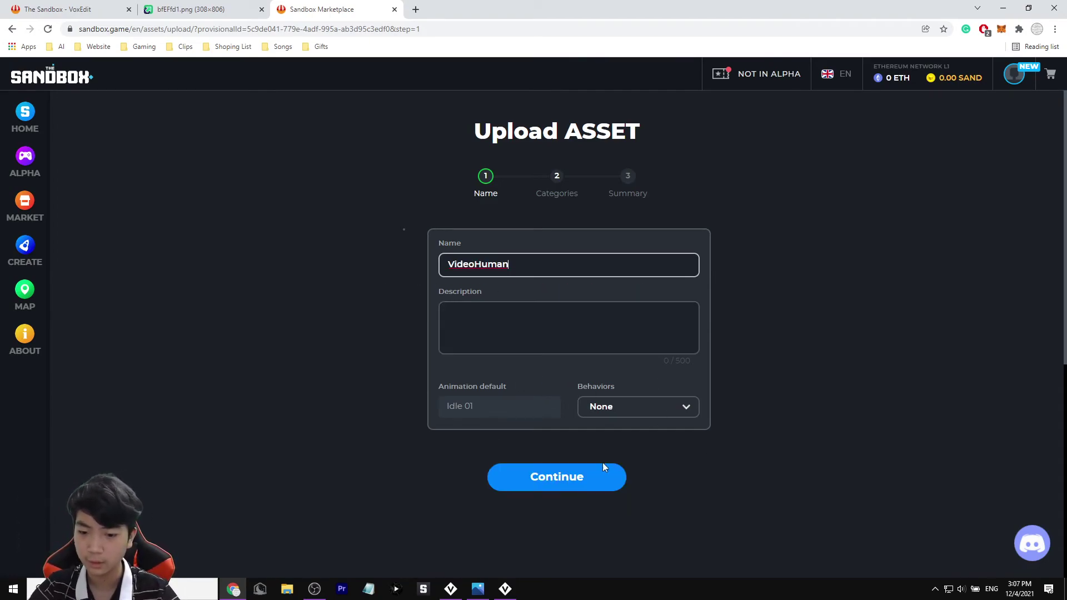
left_click(578, 476)
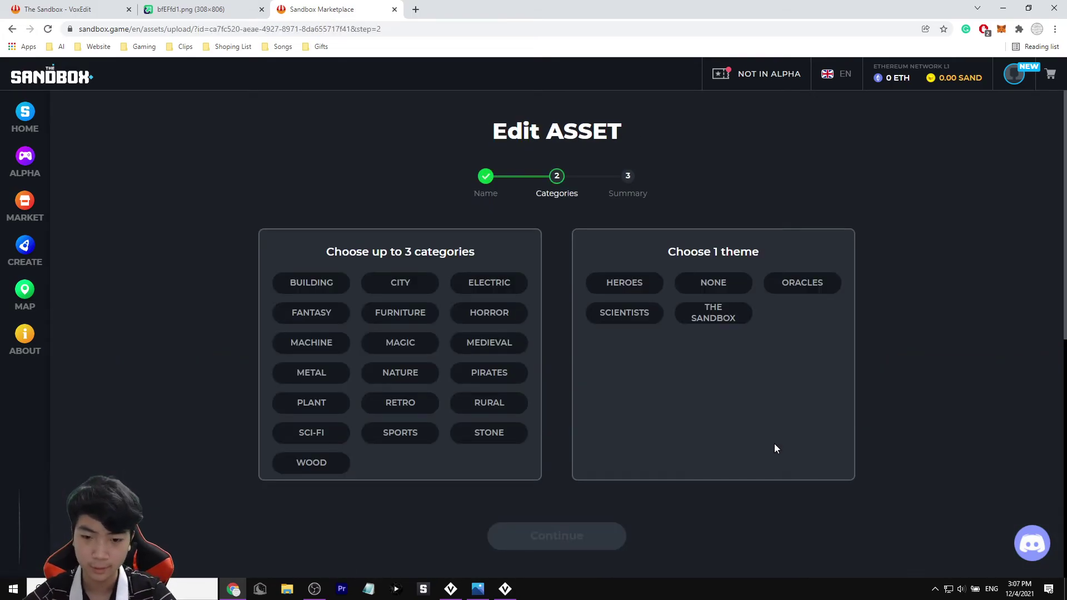
Assign the Horror category and The Sandbox theme to the VideoHuman asset.
left_click(488, 314)
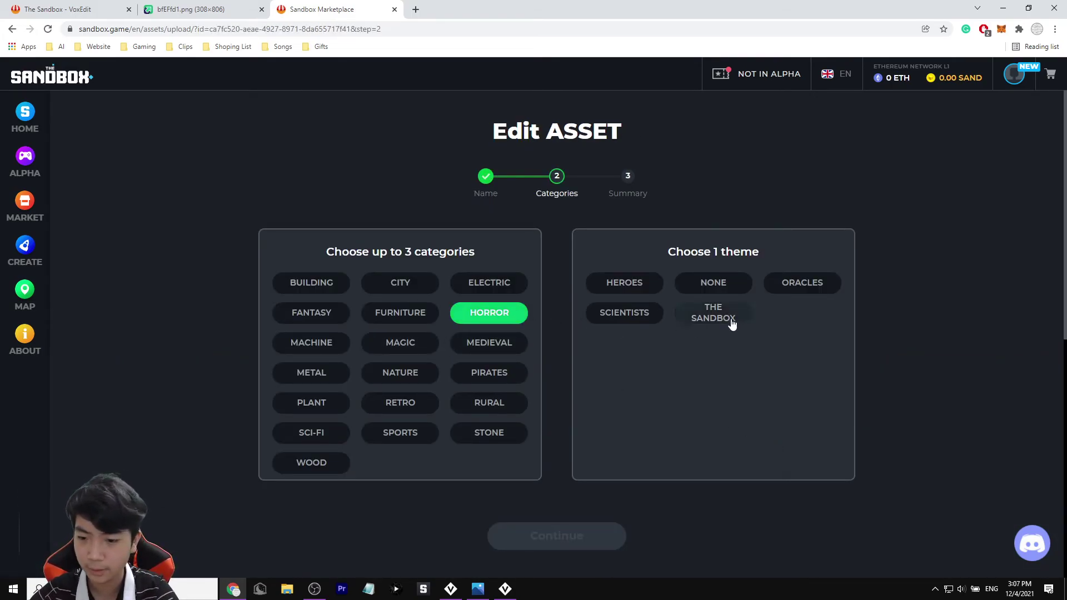
left_click(717, 315)
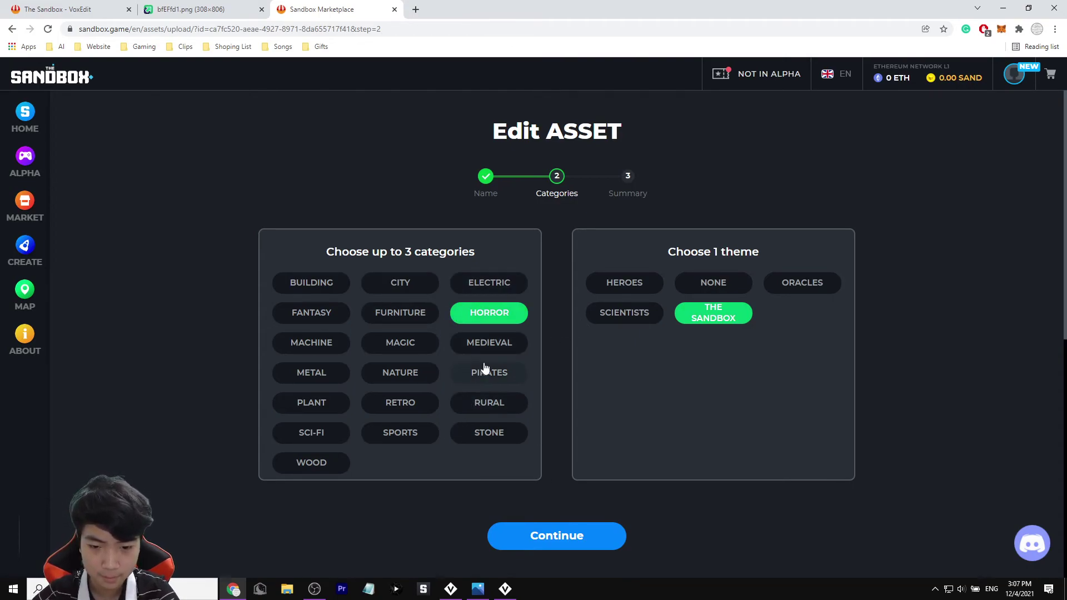
left_click(496, 315)
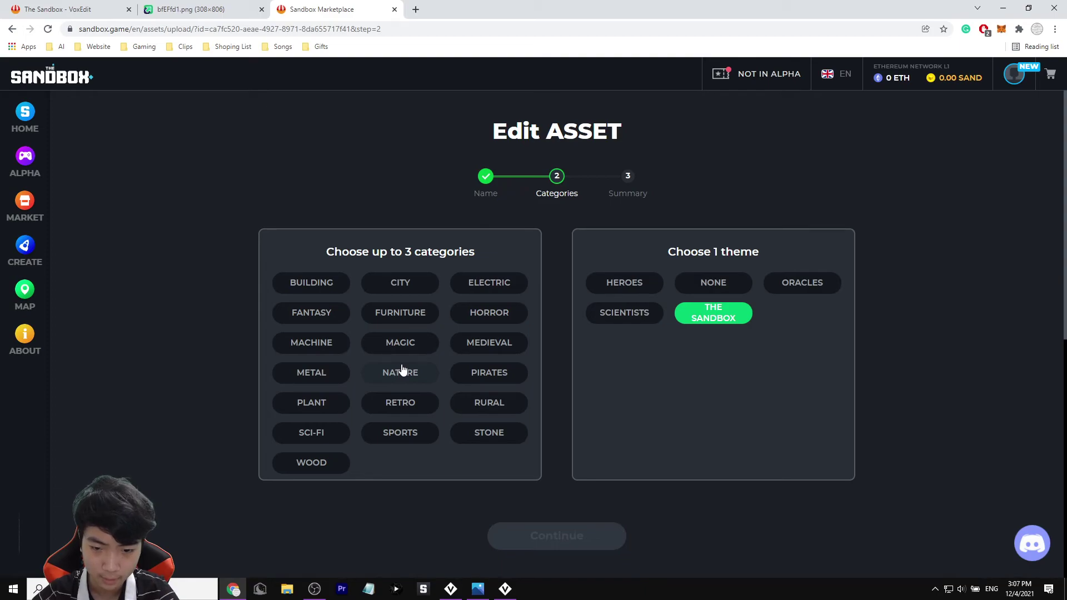
left_click(498, 317)
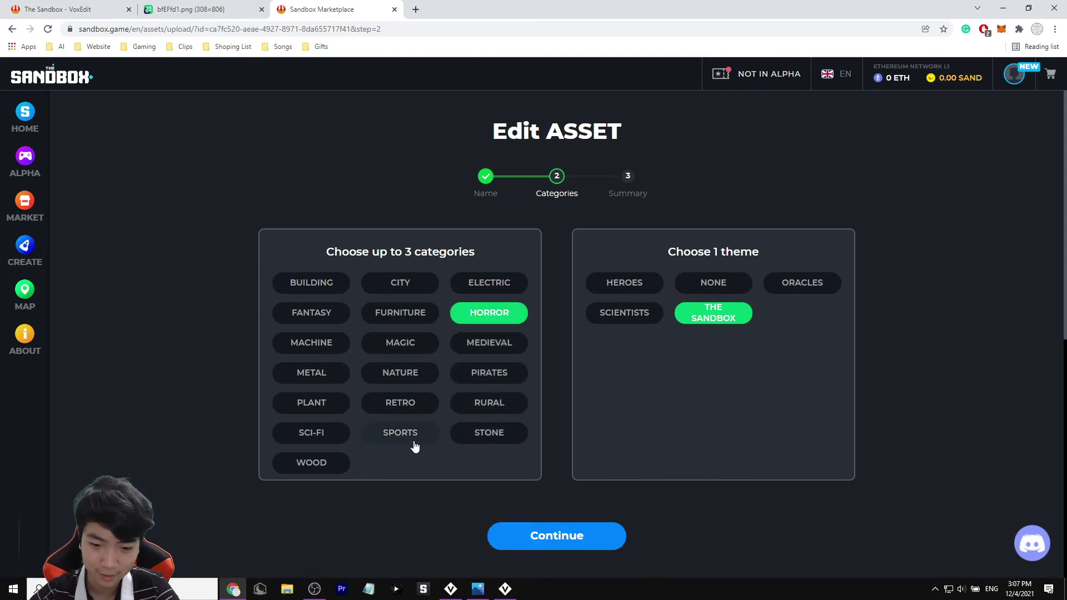
Add the Stone and Machine categories to the VideoHuman asset and continue to its summary.
left_click(492, 433)
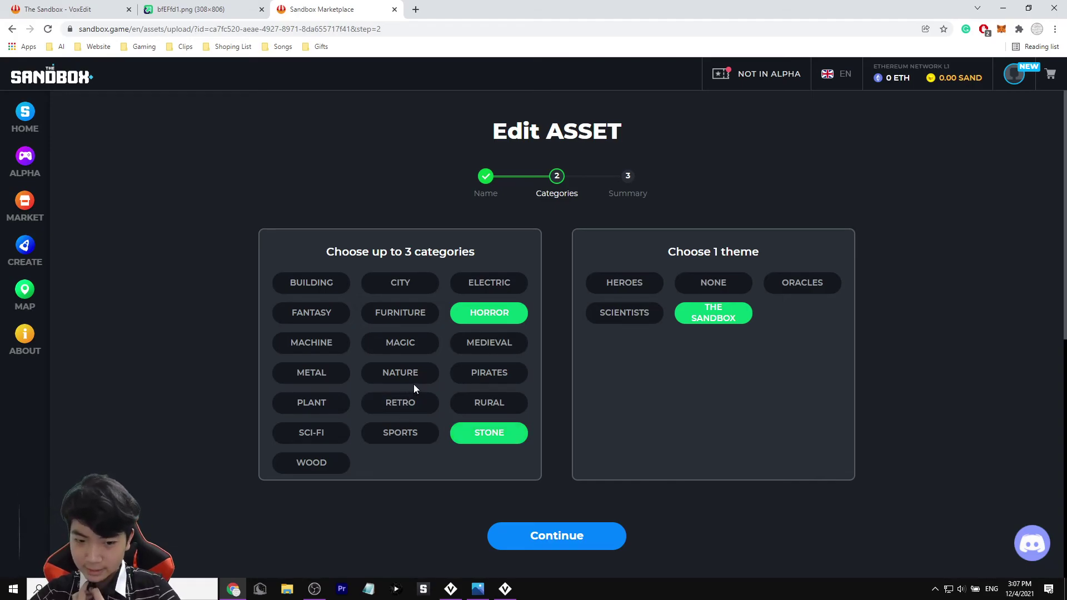
left_click(347, 353)
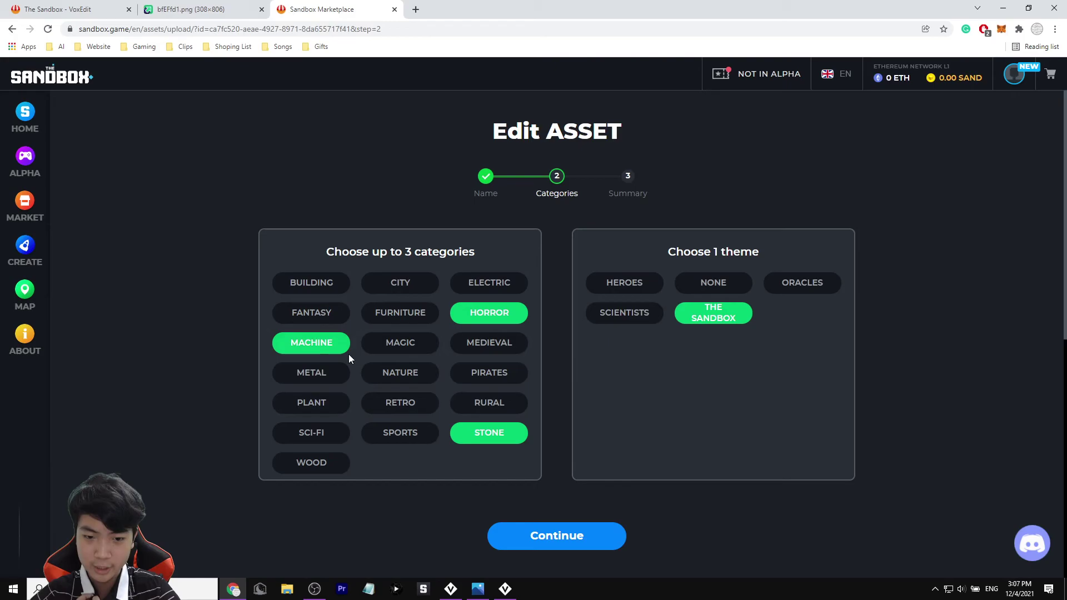
left_click(543, 535)
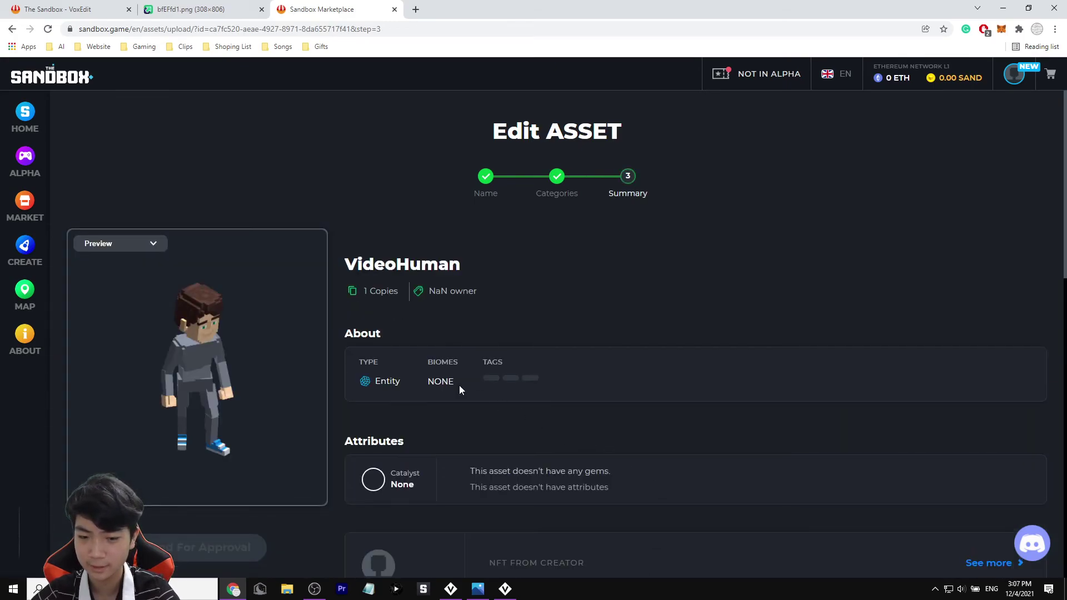
Preview the VideoHuman asset with its Idle 01 animation, and switch the preview back to 3D view.
scroll(340, 376, "down", 3)
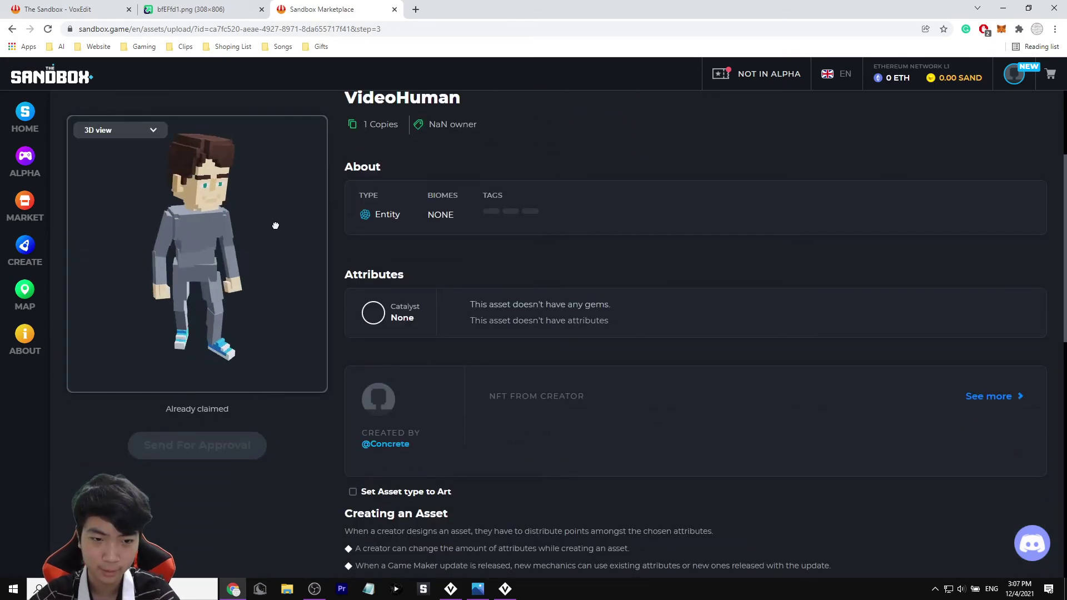
left_click(126, 135)
left_click(105, 177)
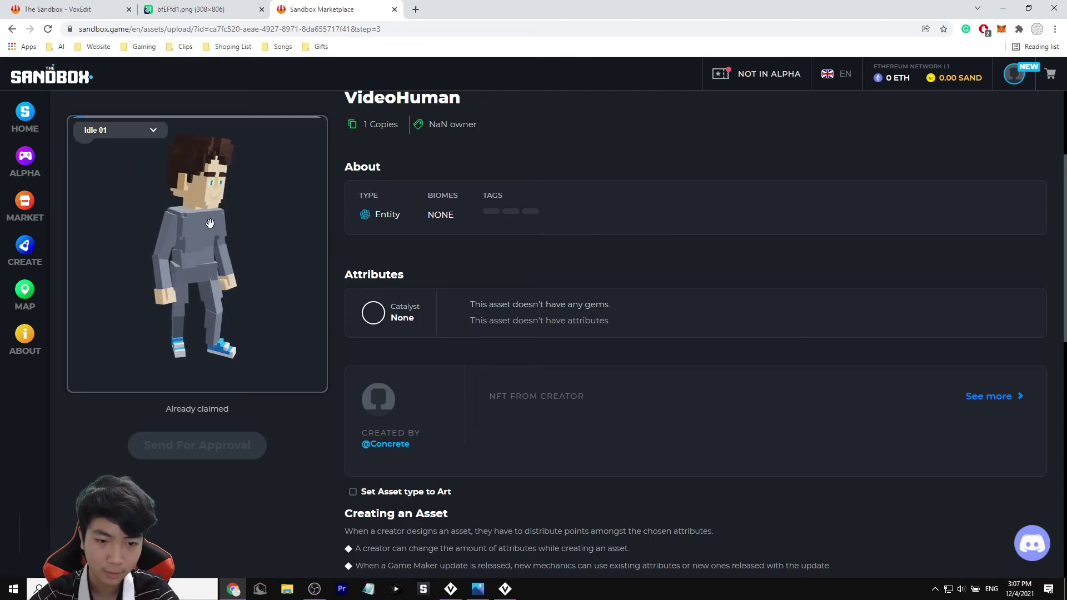
left_click(125, 131)
left_click(127, 147)
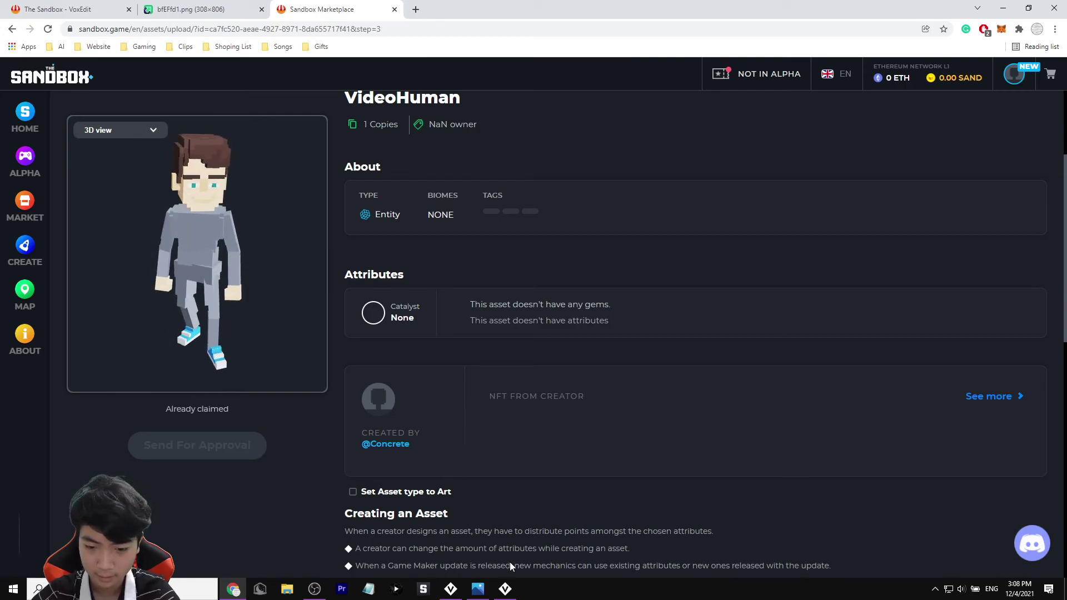
Switch to The Sandbox Game Maker, log in with the saved credentials, and open the draft 108.
left_click(423, 589)
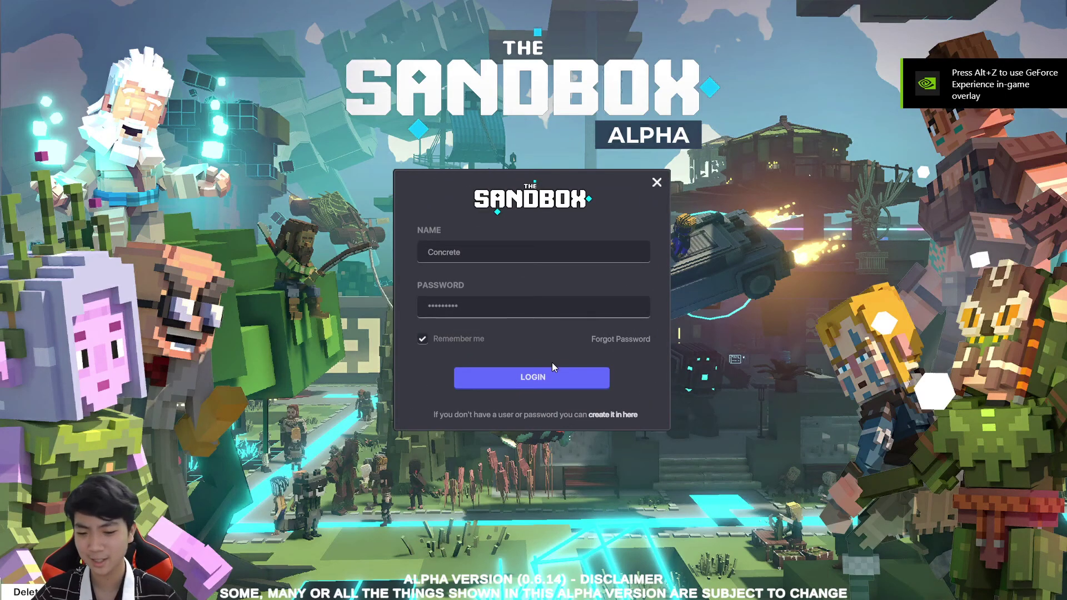
left_click(553, 375)
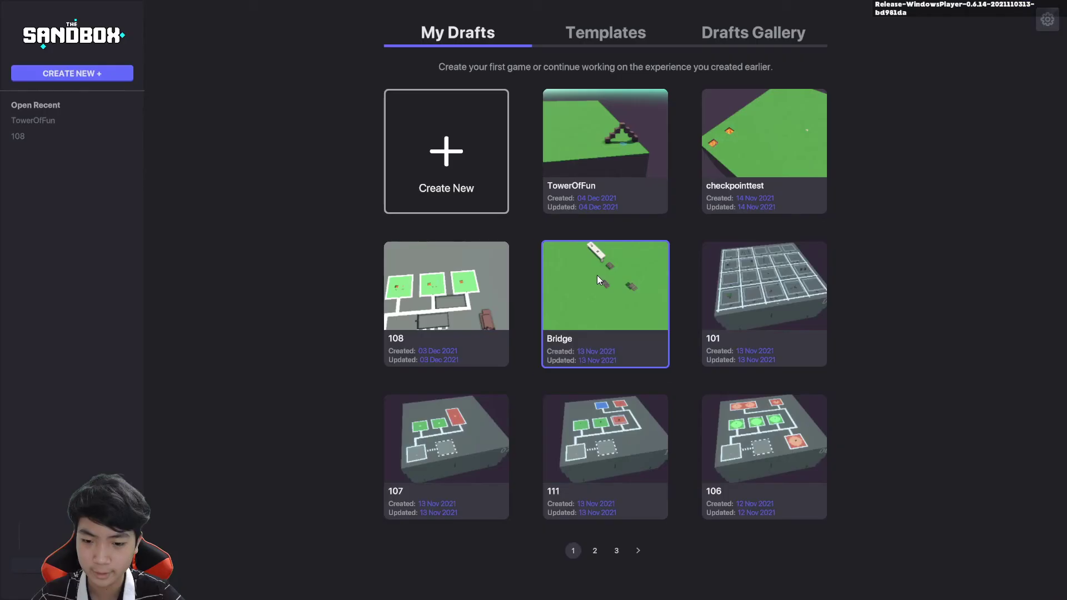
left_click(438, 318)
left_click(588, 442)
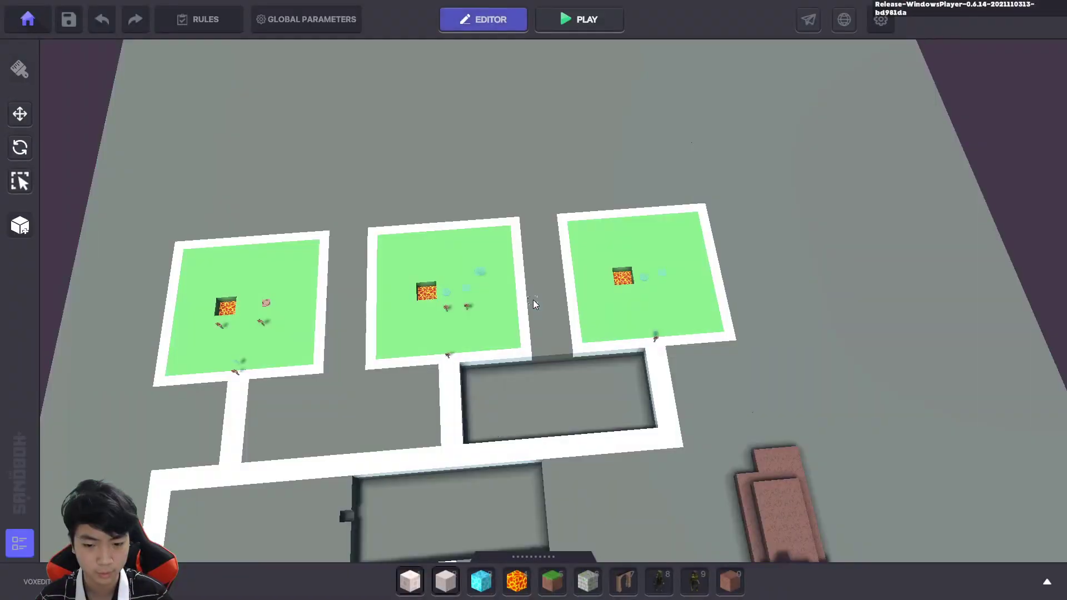
In the Global Parameters avatar settings, set the Blade and Shield equipment to None.
left_click(333, 22)
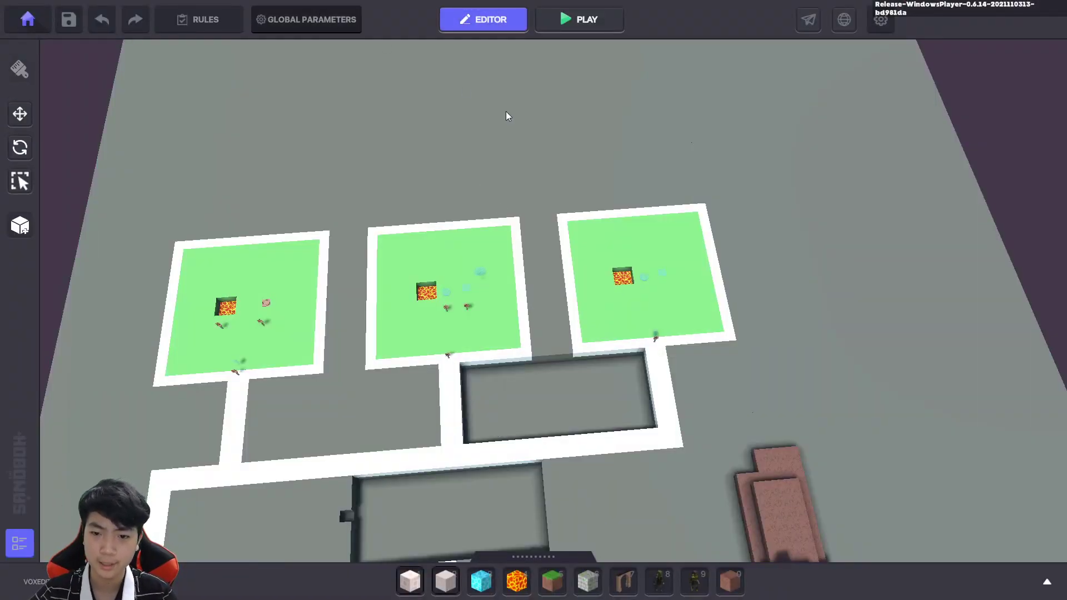
scroll(585, 243, "down", 3)
scroll(558, 294, "down", 1)
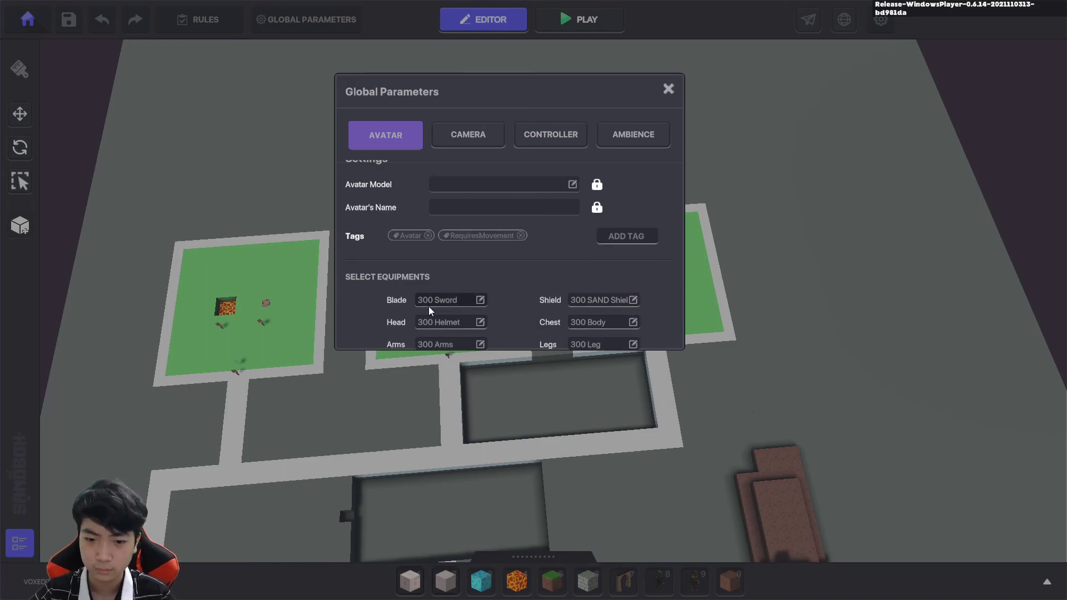
left_click(429, 306)
left_click(403, 250)
left_click(579, 301)
left_click(405, 251)
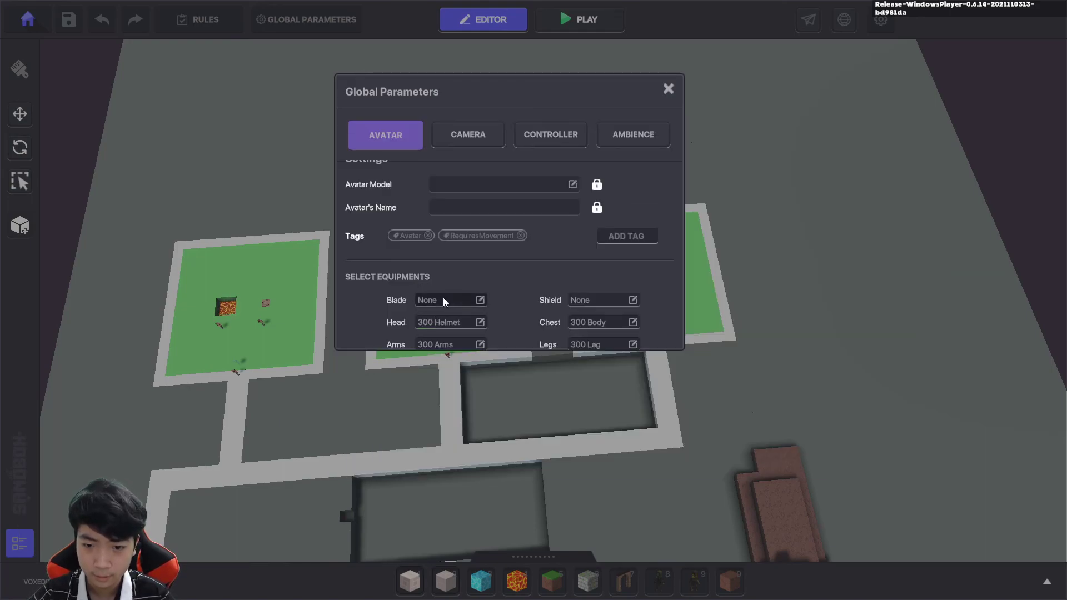
left_click(443, 302)
left_click(802, 146)
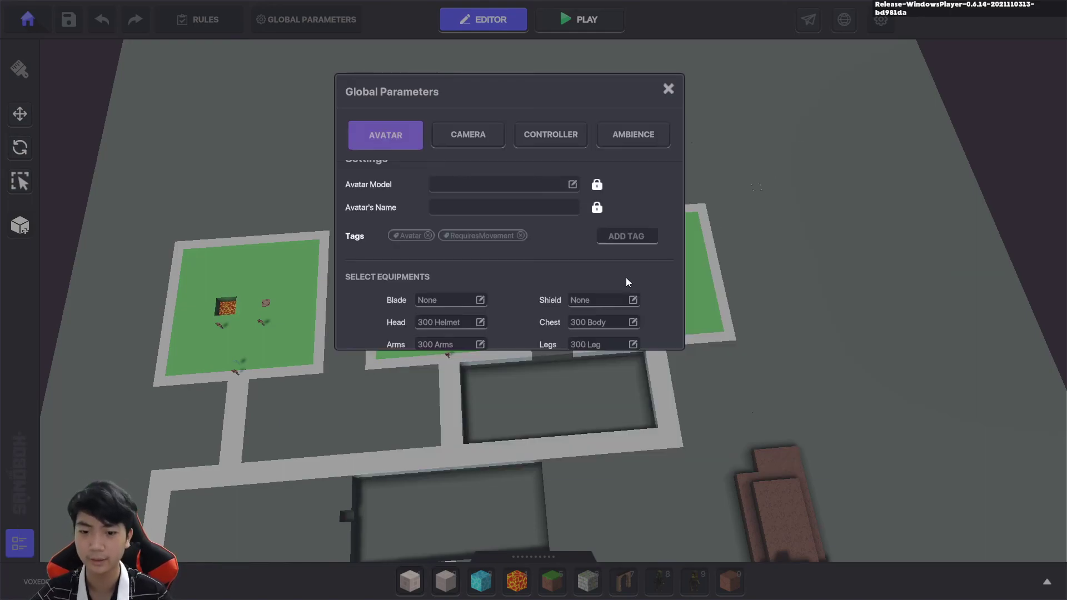
Set the avatar's Head and Chest equipment to None.
left_click(482, 322)
left_click(405, 253)
left_click(614, 321)
left_click(405, 254)
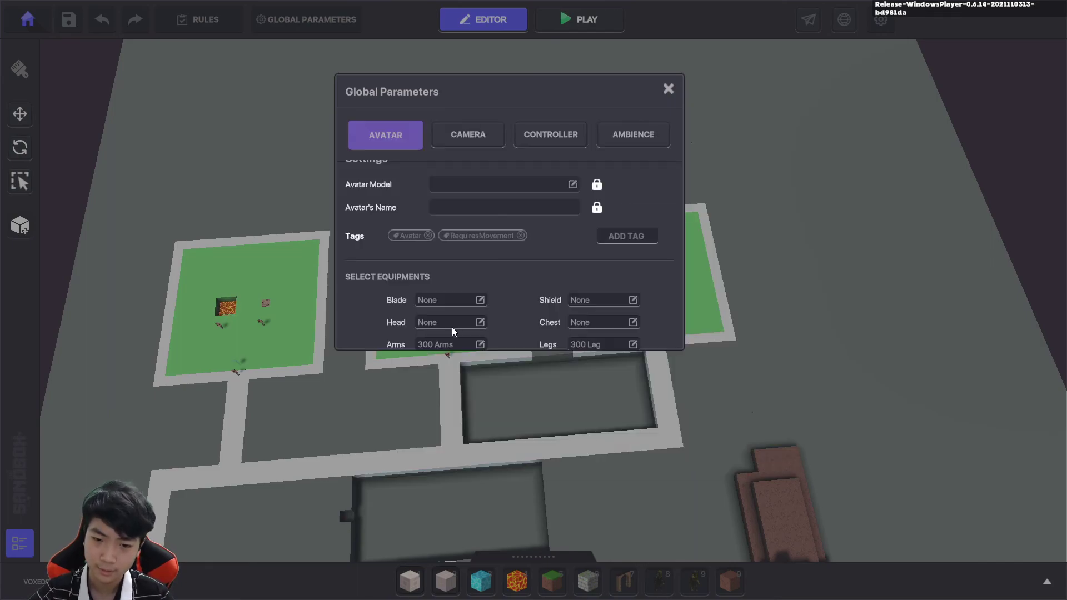
Set the avatar's Arms and Legs equipment to None and equip Clout Goggles on the Head.
left_click(480, 343)
left_click(403, 256)
left_click(637, 342)
left_click(495, 250)
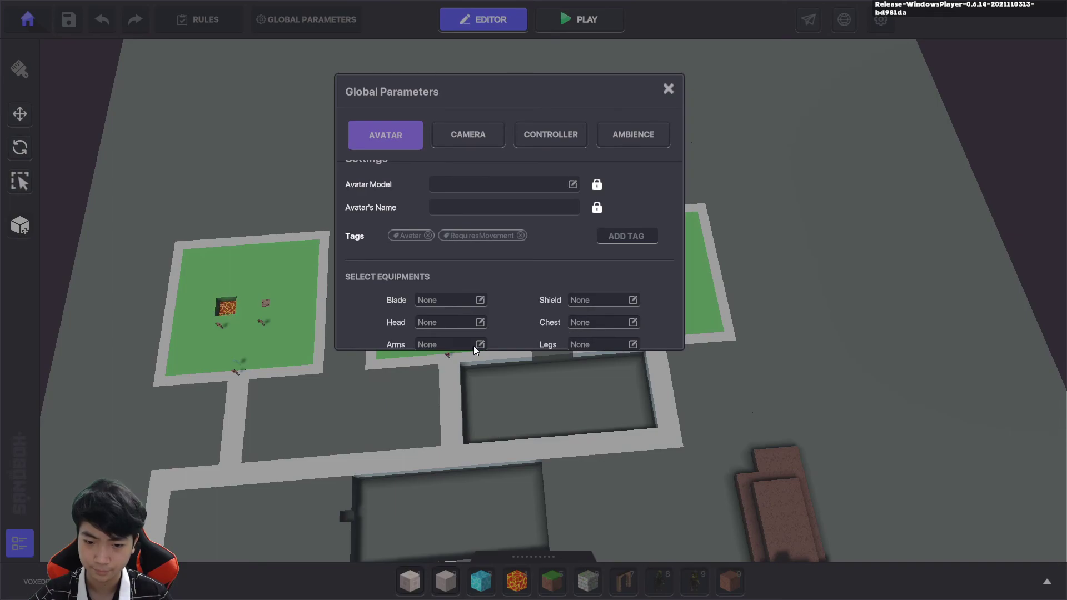
left_click(637, 264)
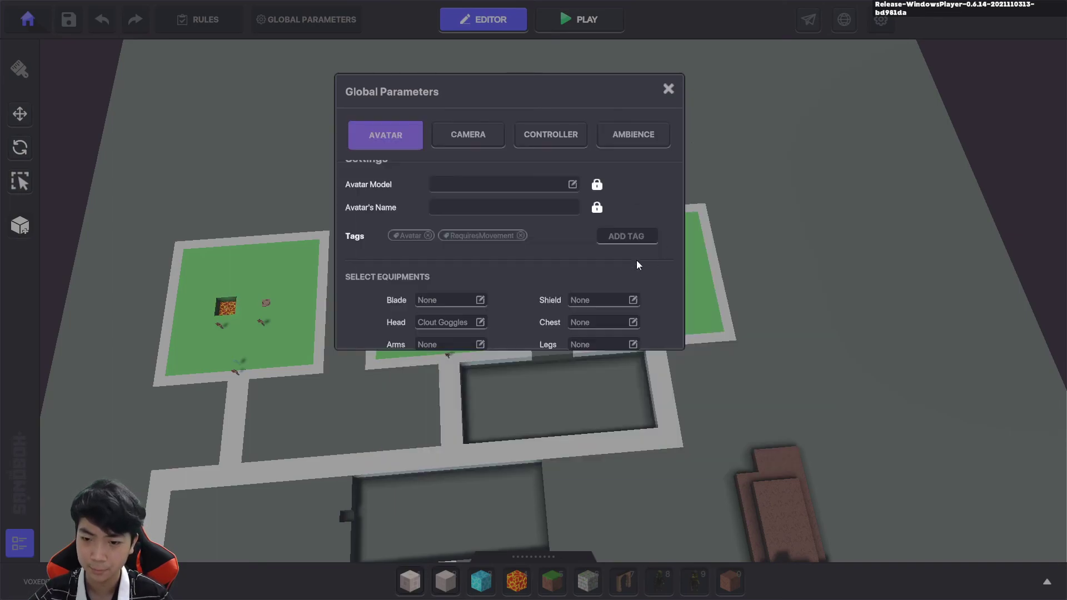
Find VideoHuman in the avatar search, assign it as the Avatar Model, and start playing the experience.
scroll(548, 229, "up", 3)
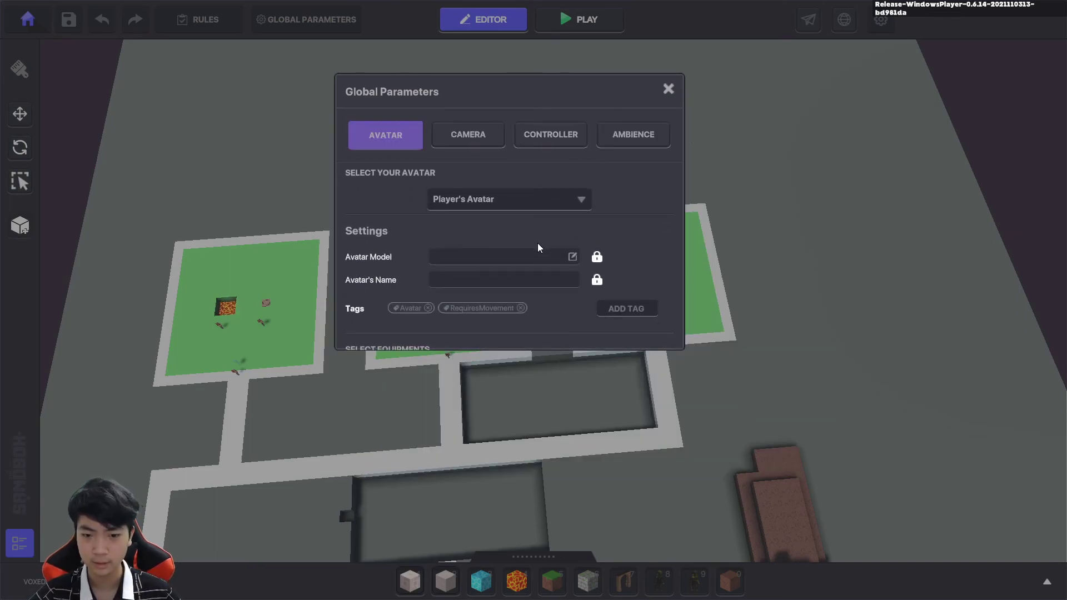
left_click(482, 258)
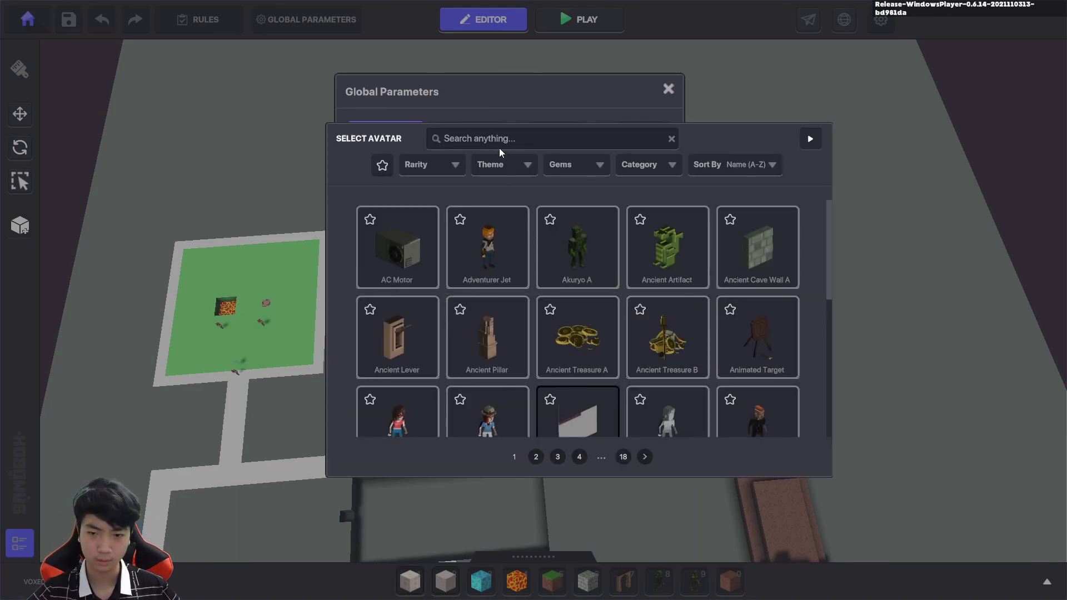
type("vid")
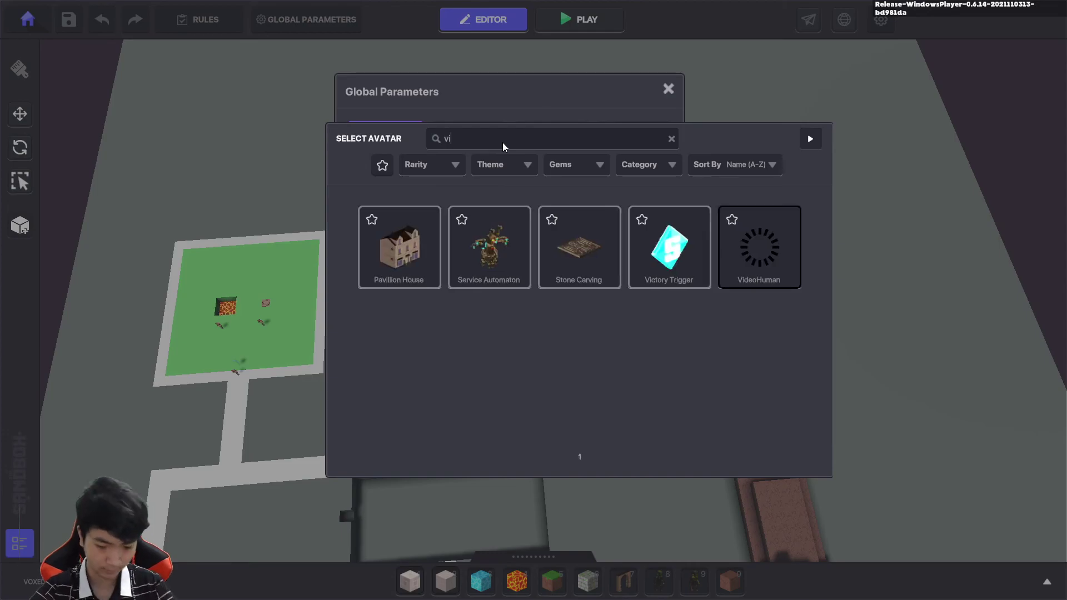
type("e")
left_click(580, 214)
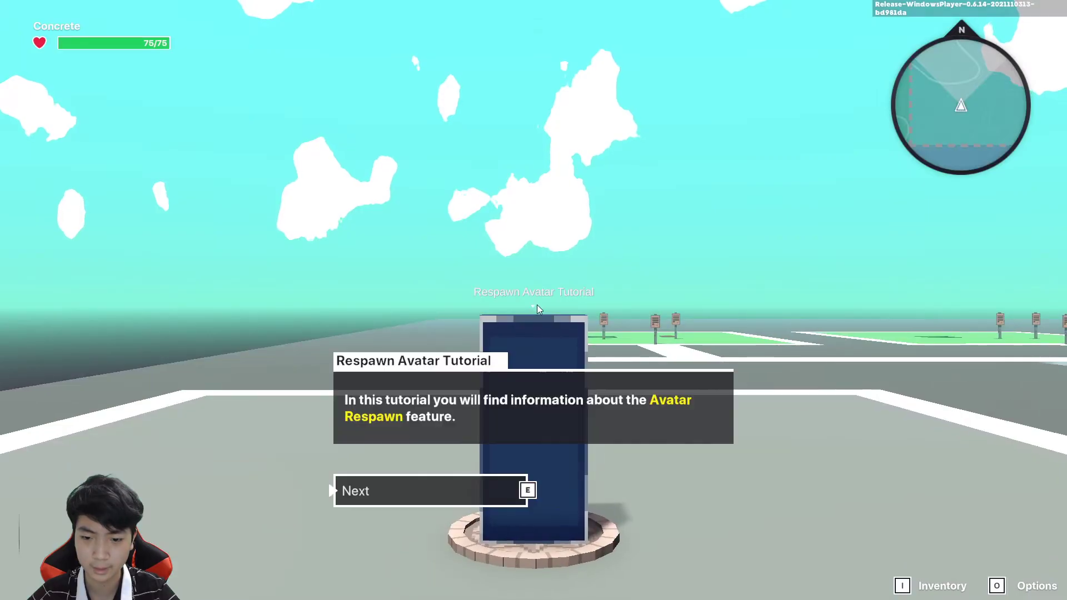
Dismiss the Respawn Avatar Tutorial message and examine the avatar's idle animation from several sides.
key("e")
key("e")
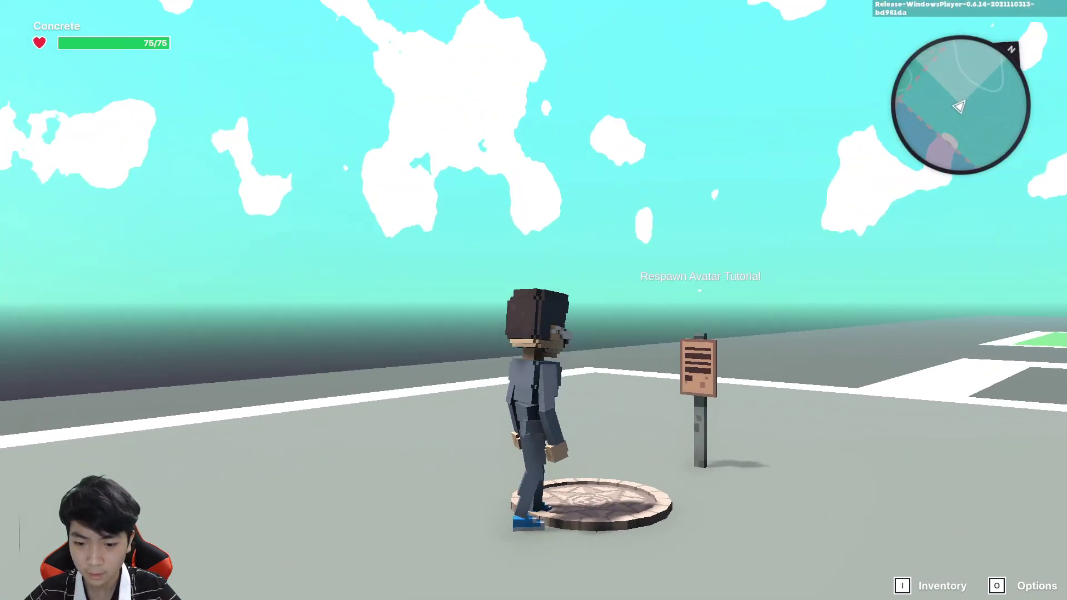
key("s")
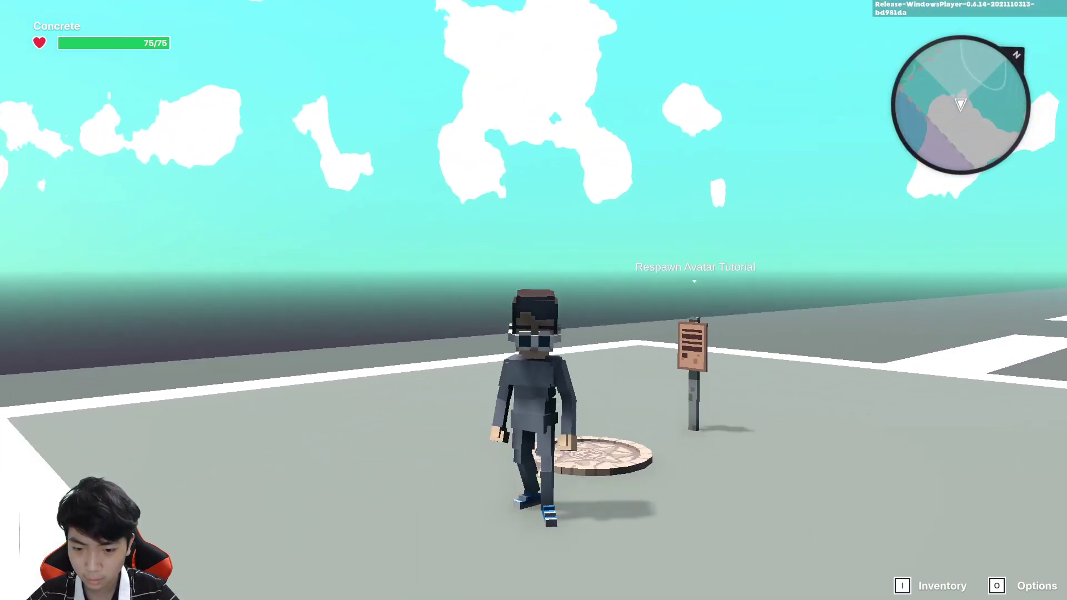
key("d")
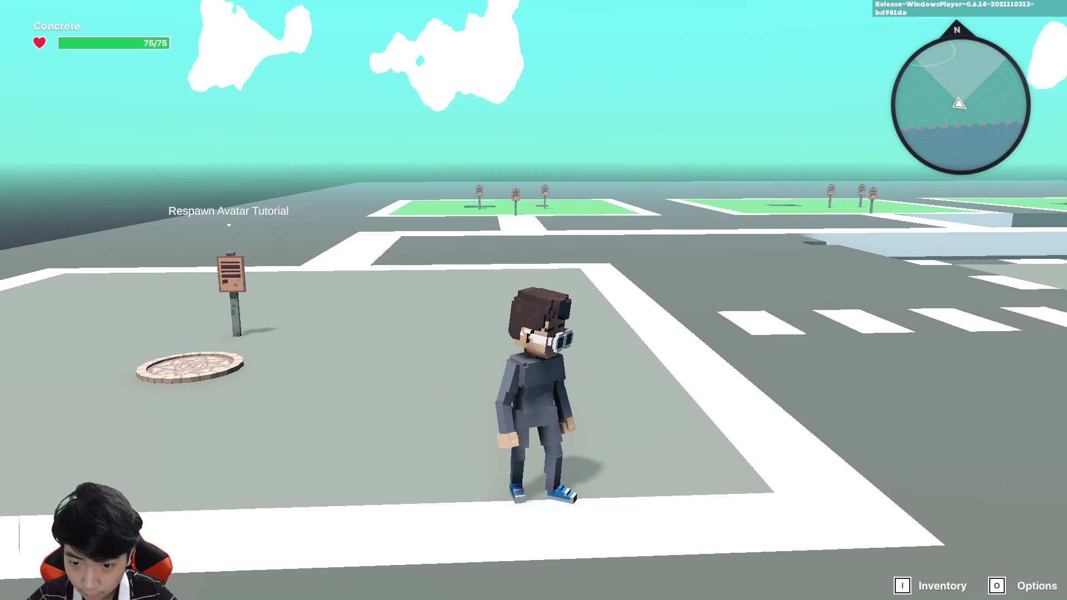
key("d")
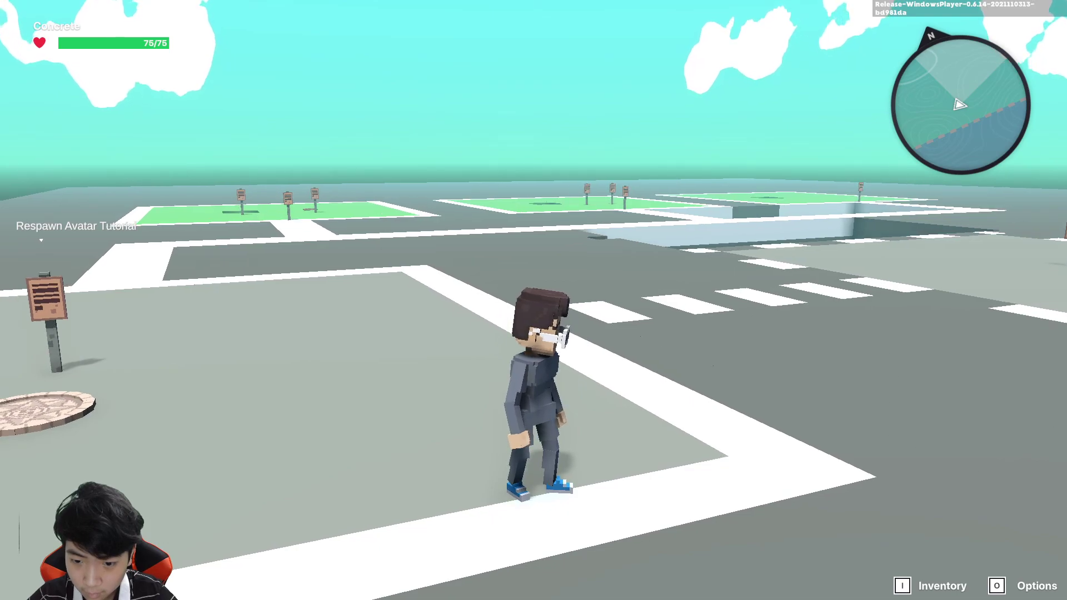
Walk and jump the VideoHuman avatar across the paths to the green lava plots to check its movement.
key("w")
key("space")
key("space")
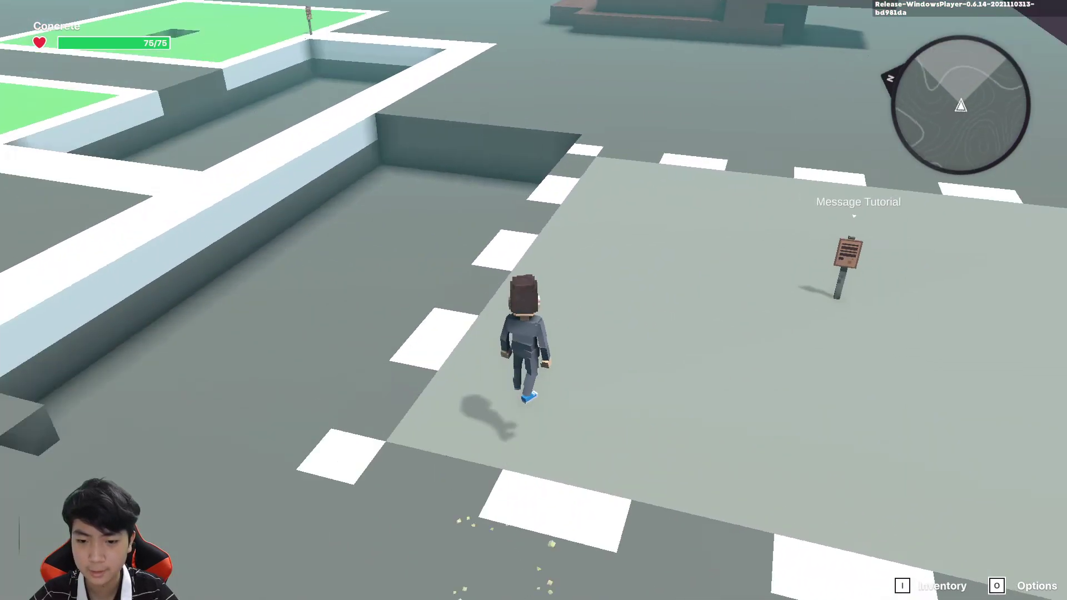
key("w")
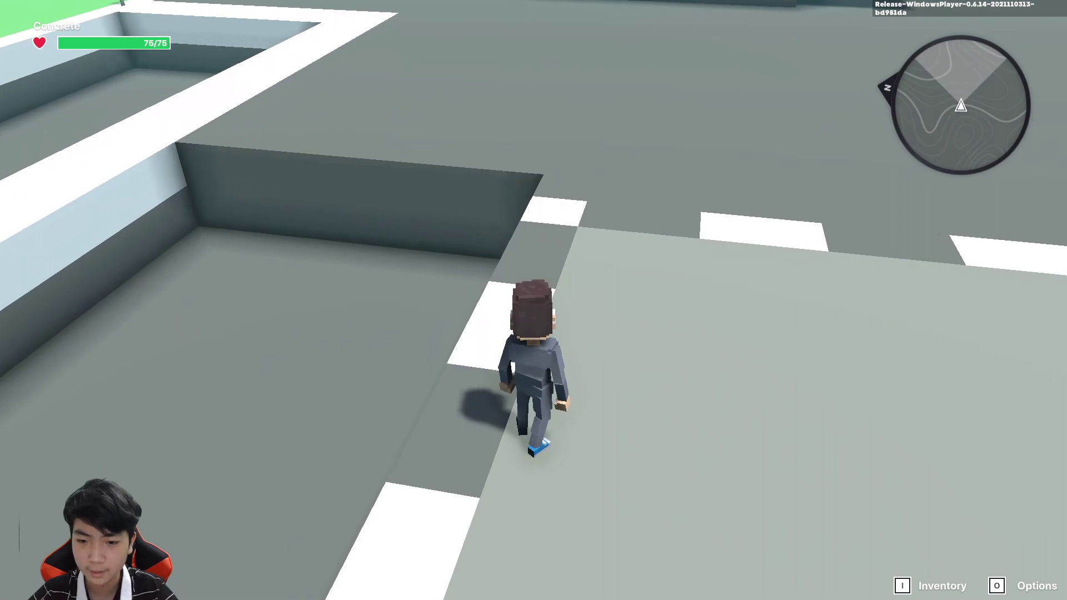
key("w")
key("space")
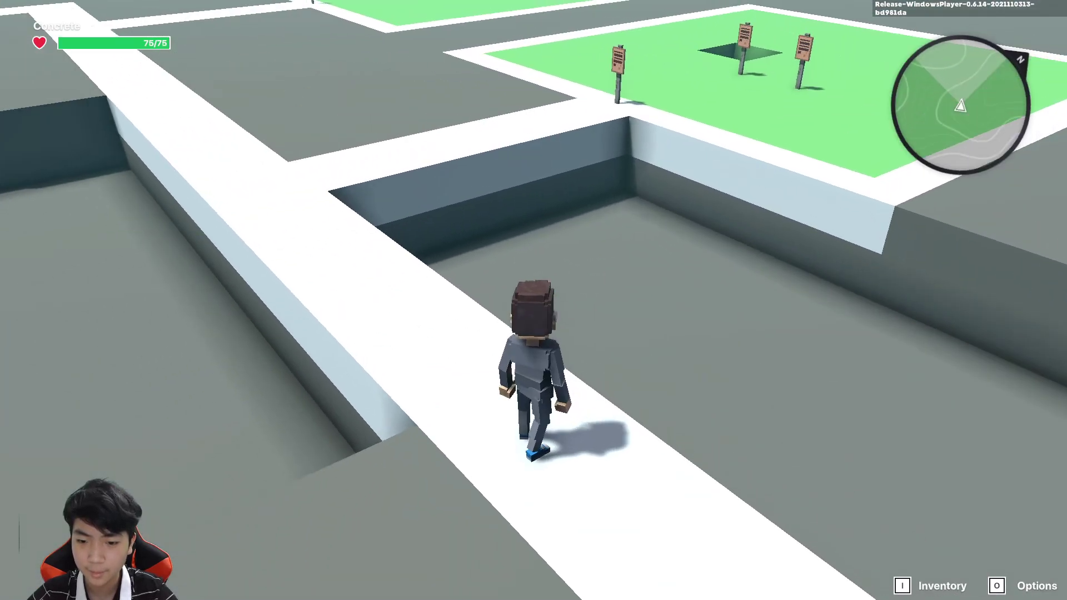
key("w")
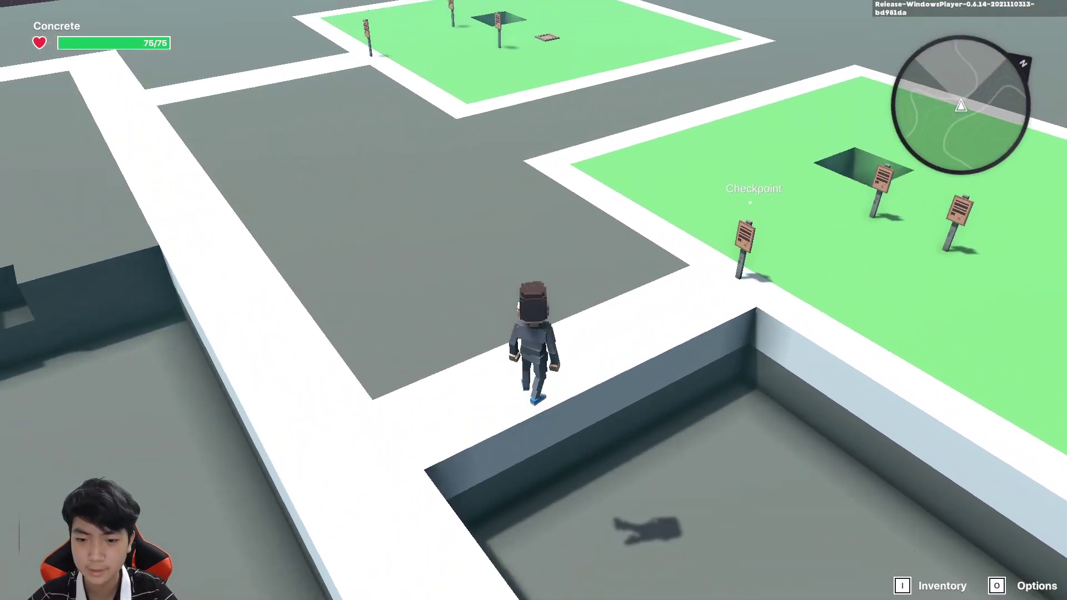
key("w")
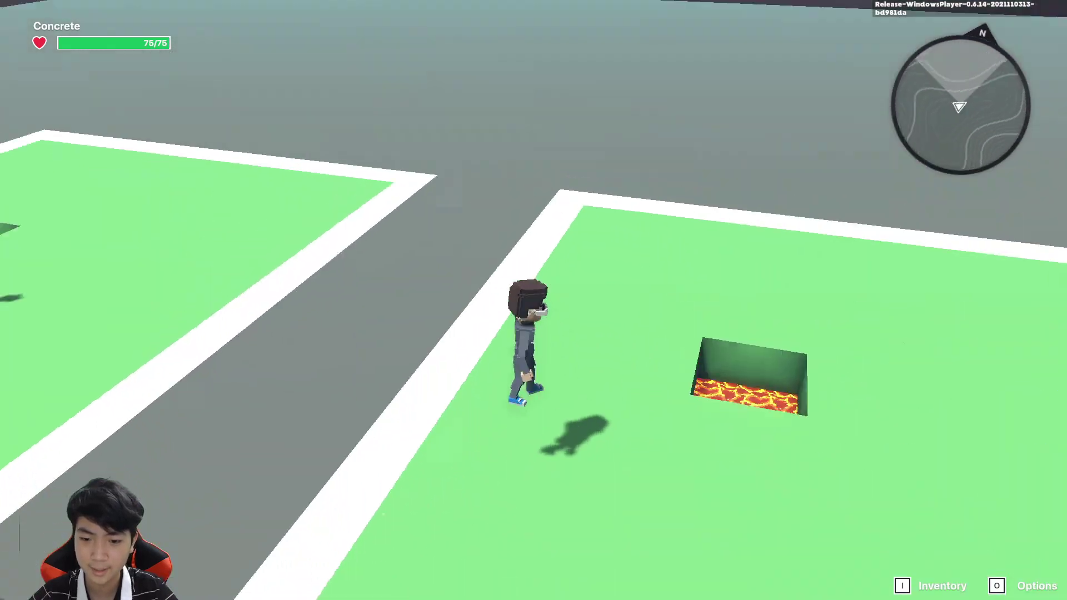
Run the safety-vest avatar across the level and examine its running motion and idle stance for comparison.
key("w")
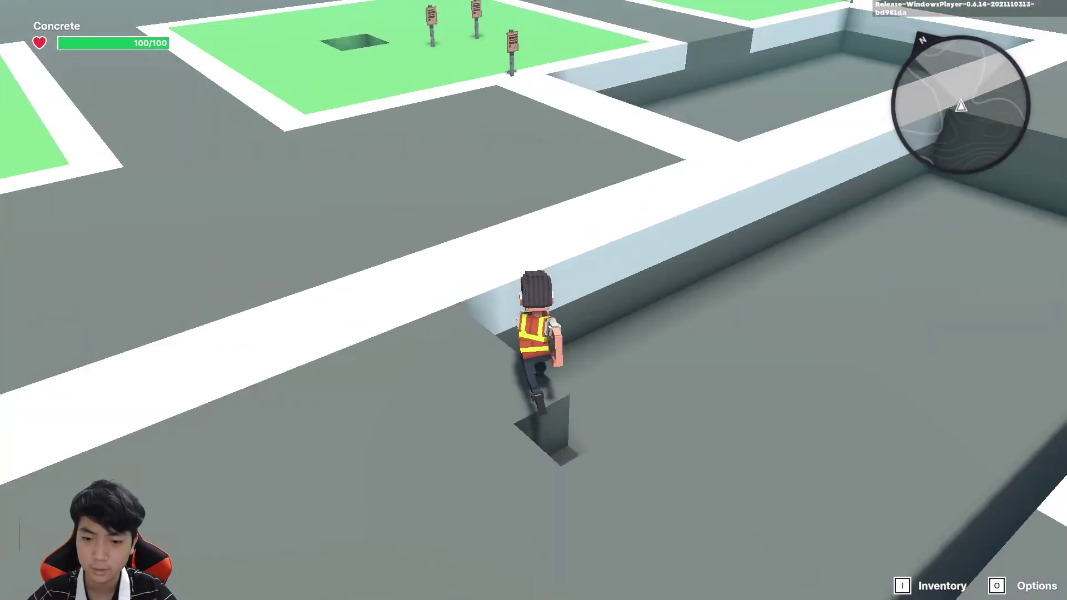
key("w")
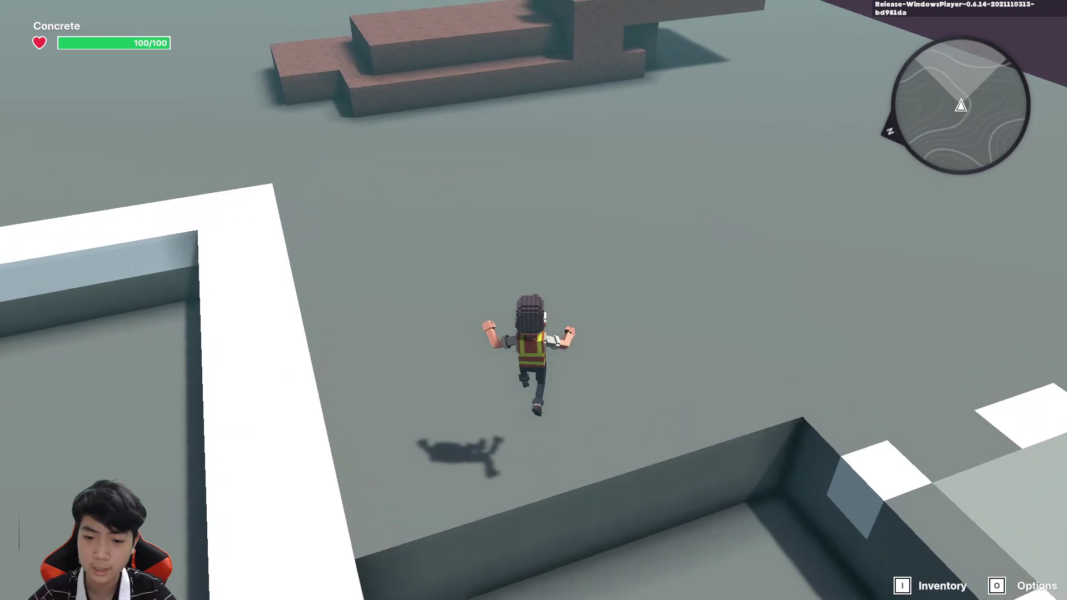
key("s")
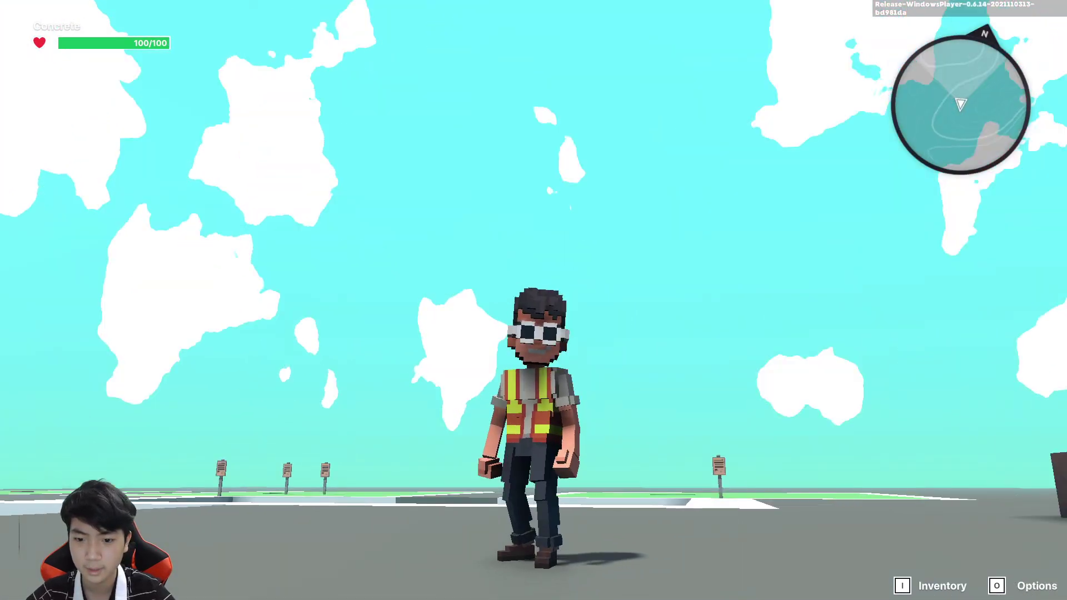
key("w")
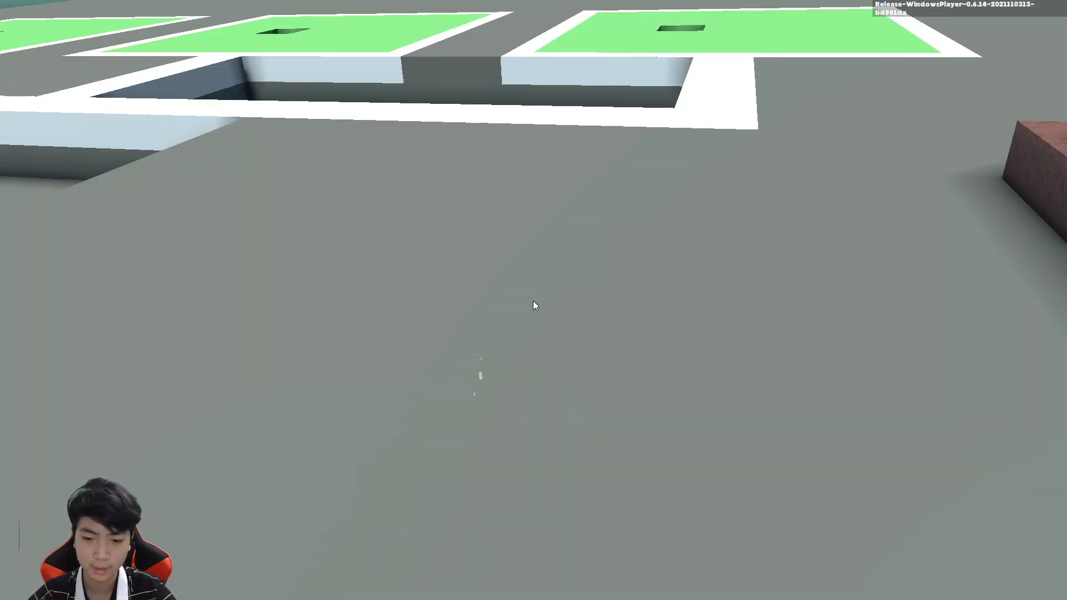